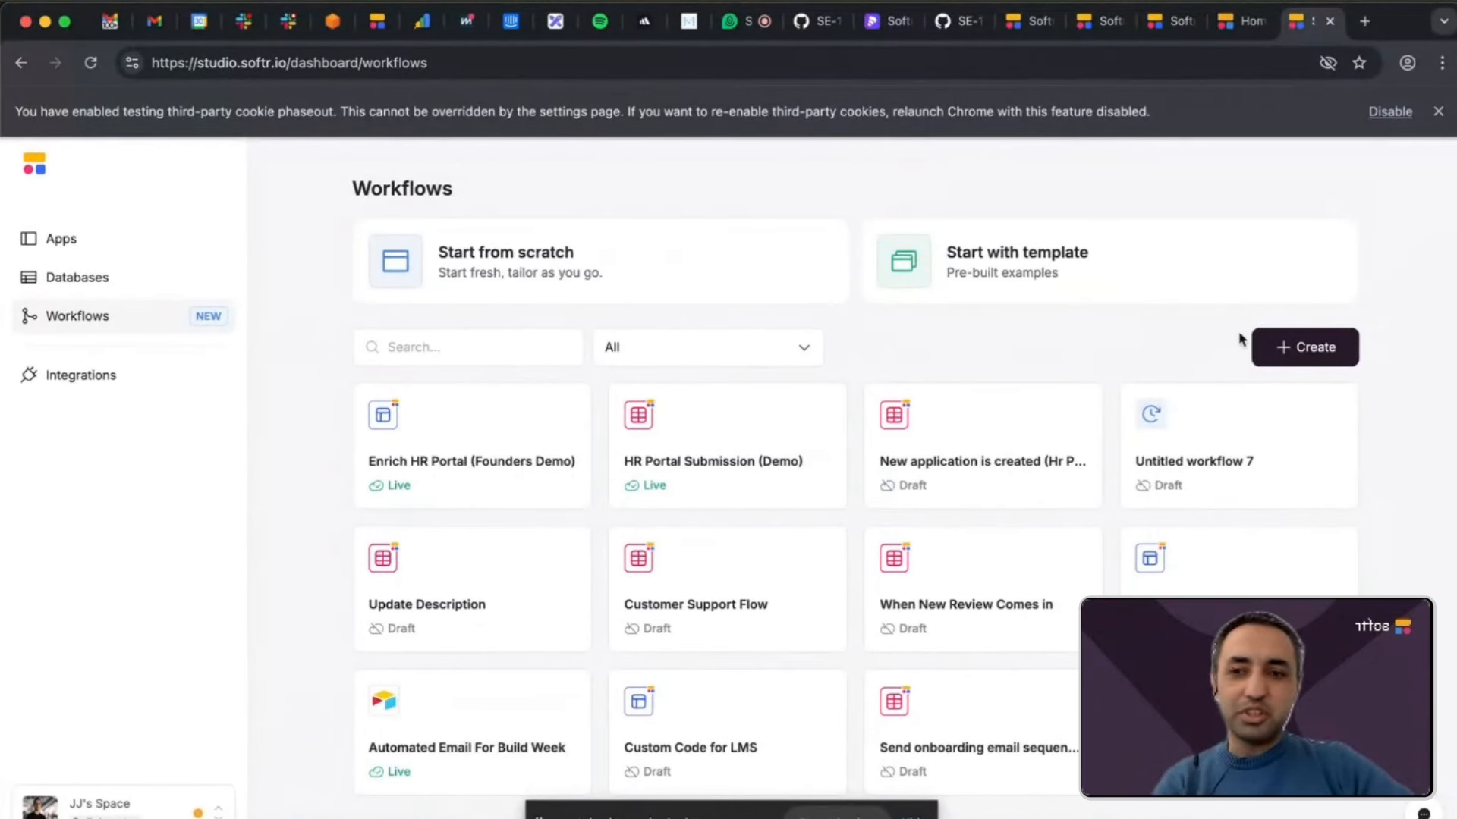
# Create a new workflow started by a Webhook trigger, after checking the triggers offered for Softr Apps and Softr Databases.
pyautogui.click(1299, 351)
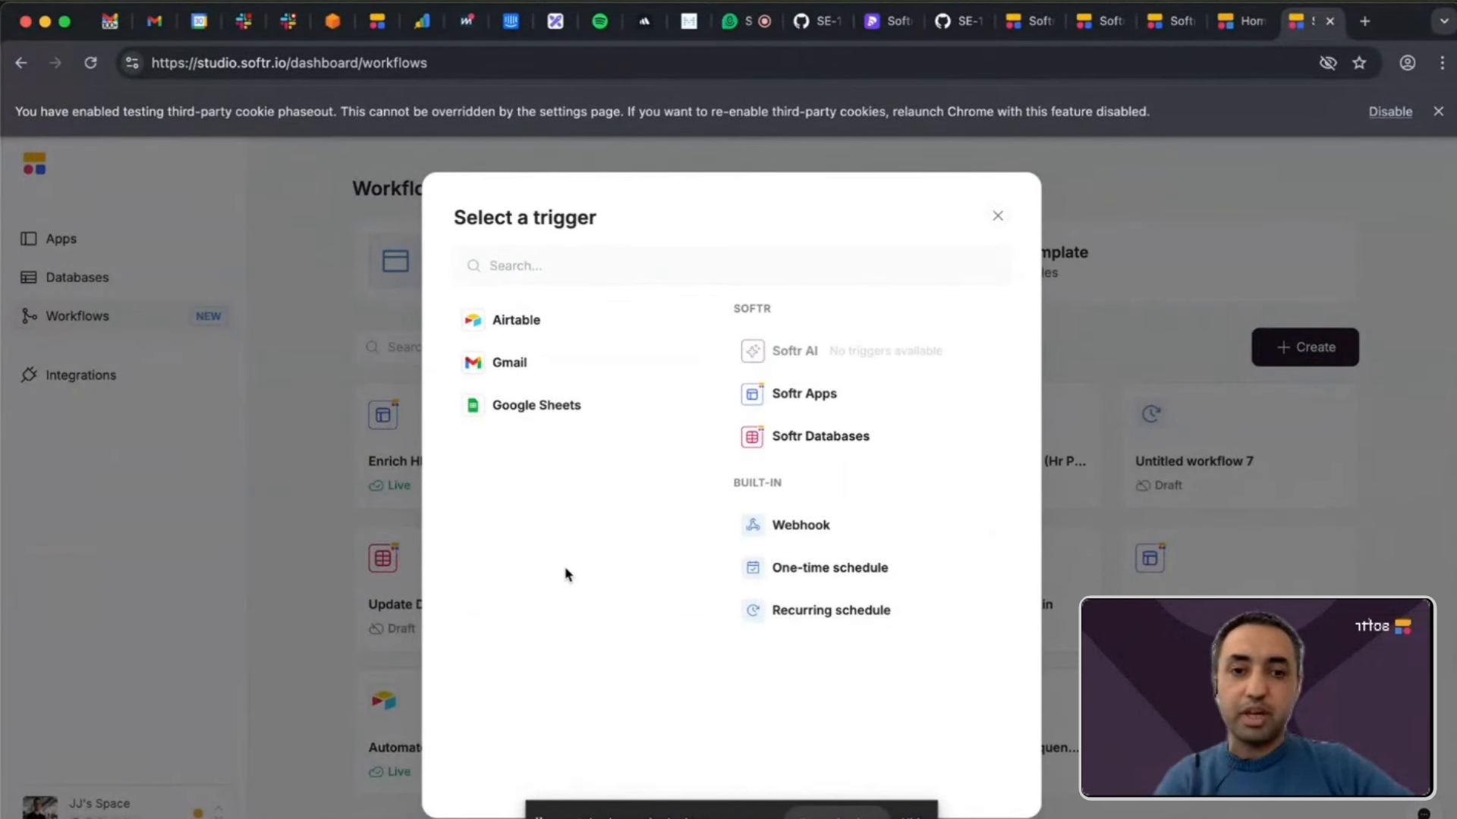
pyautogui.click(821, 406)
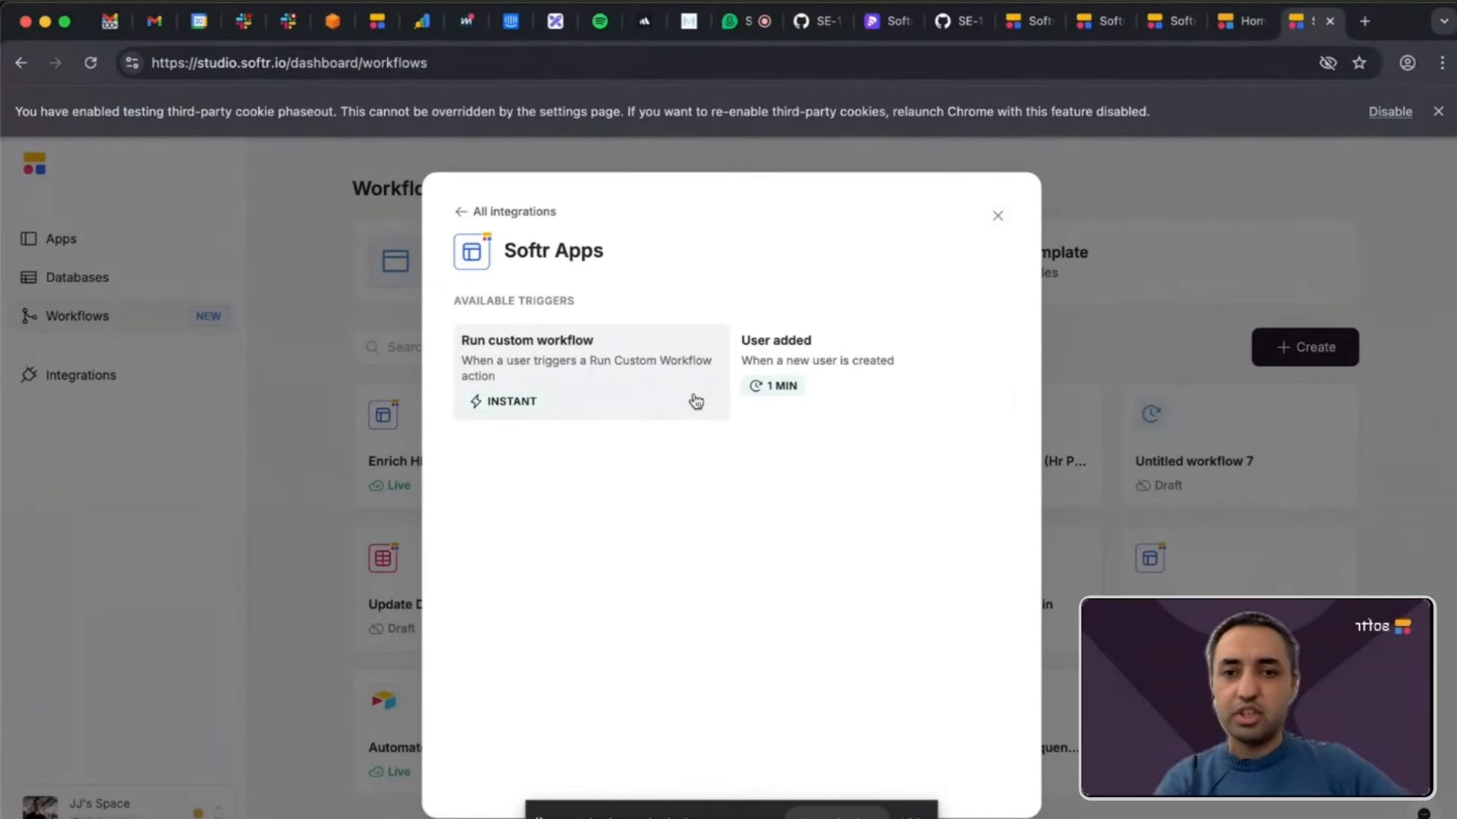
pyautogui.click(462, 215)
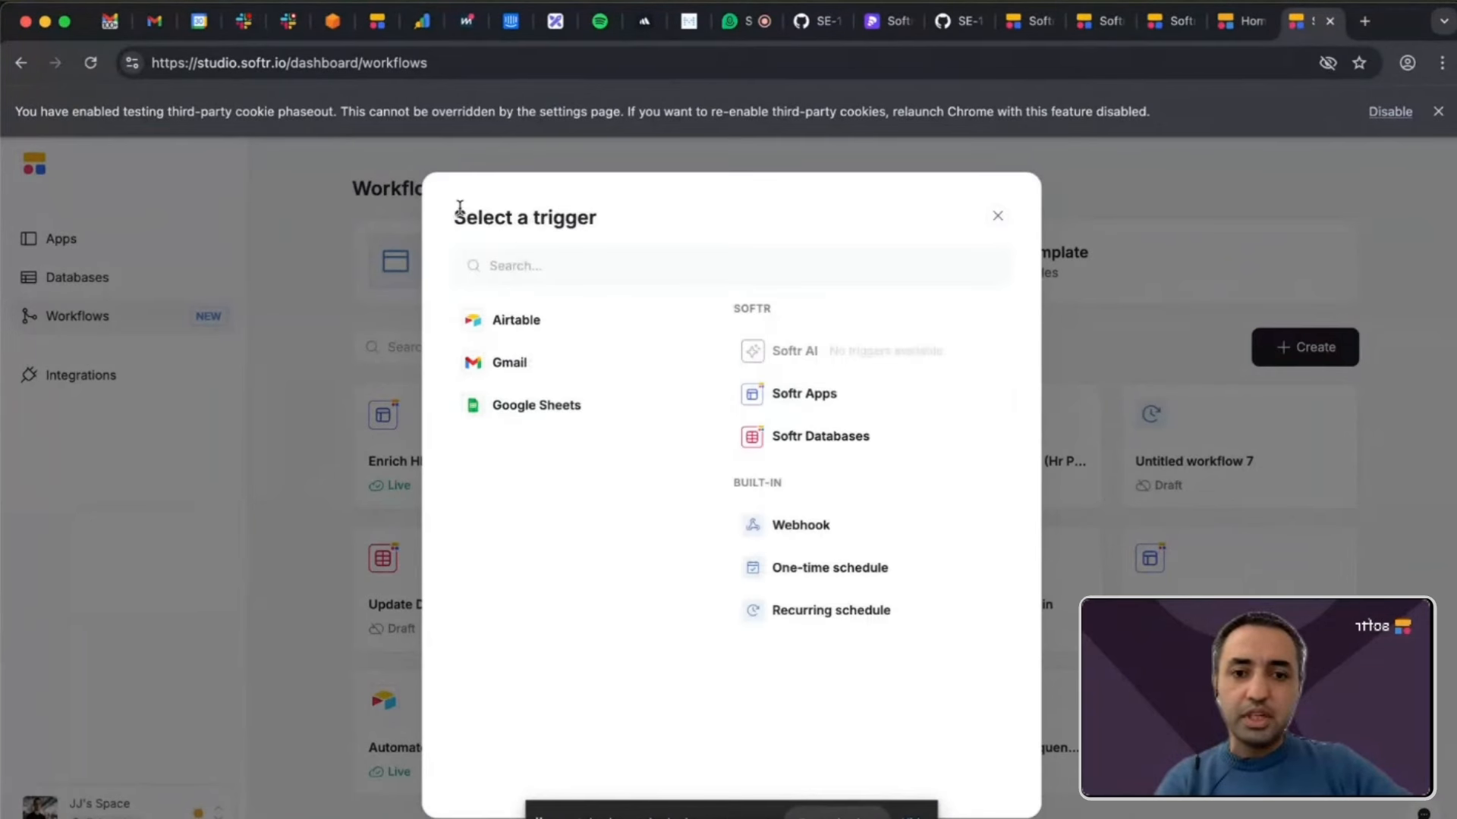
pyautogui.click(837, 449)
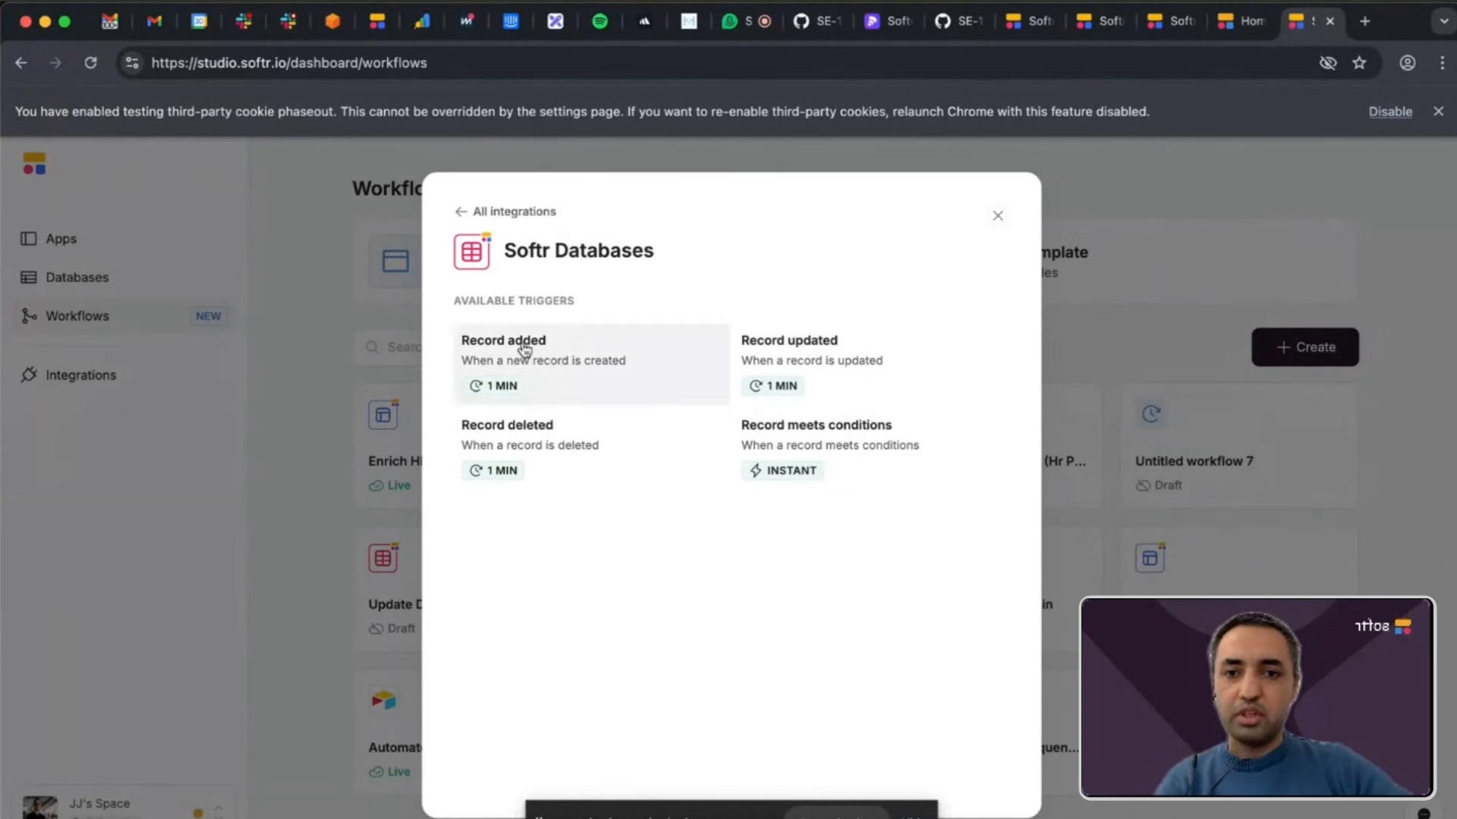
pyautogui.click(463, 214)
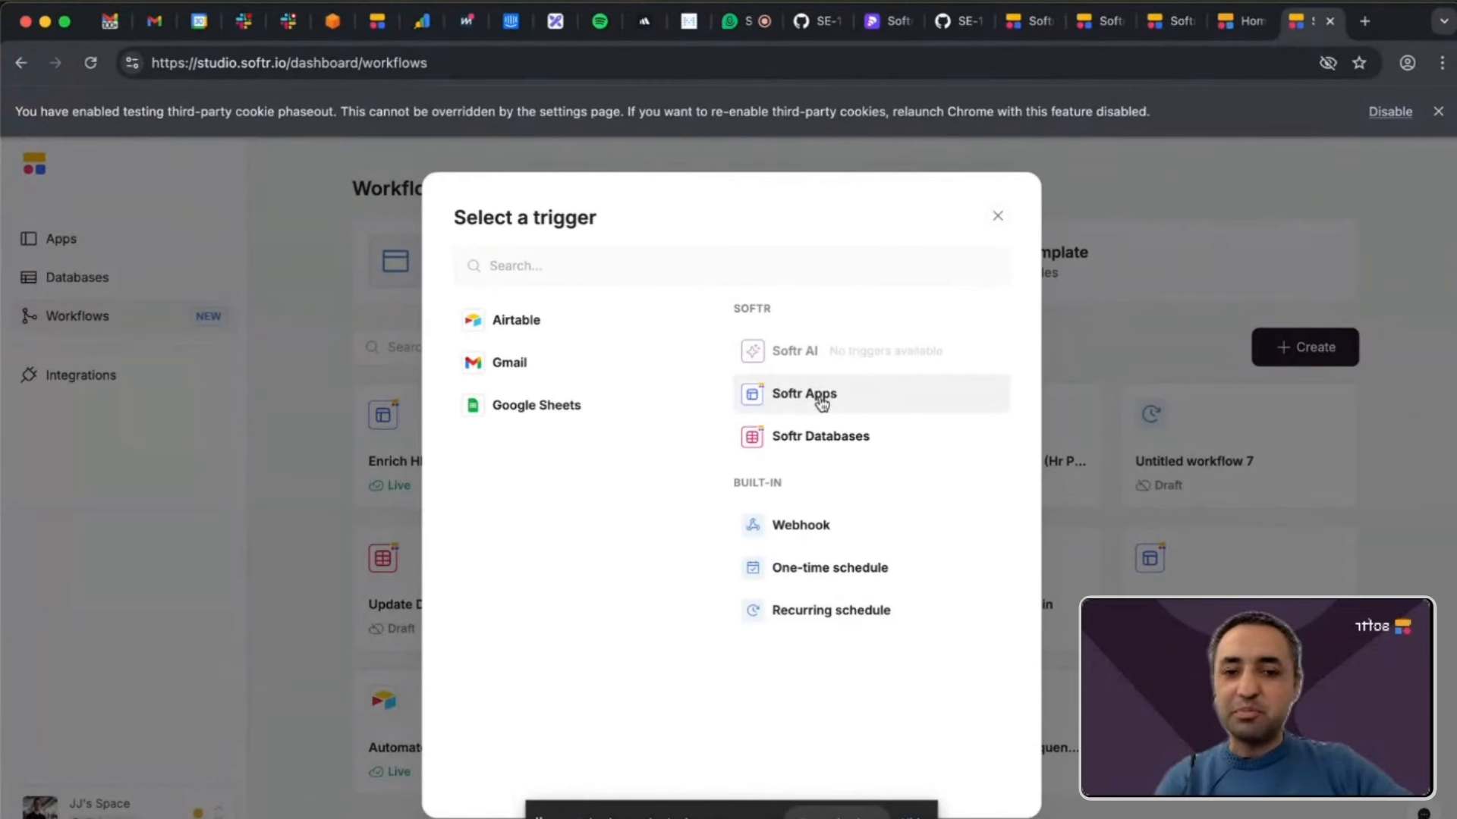
pyautogui.click(834, 525)
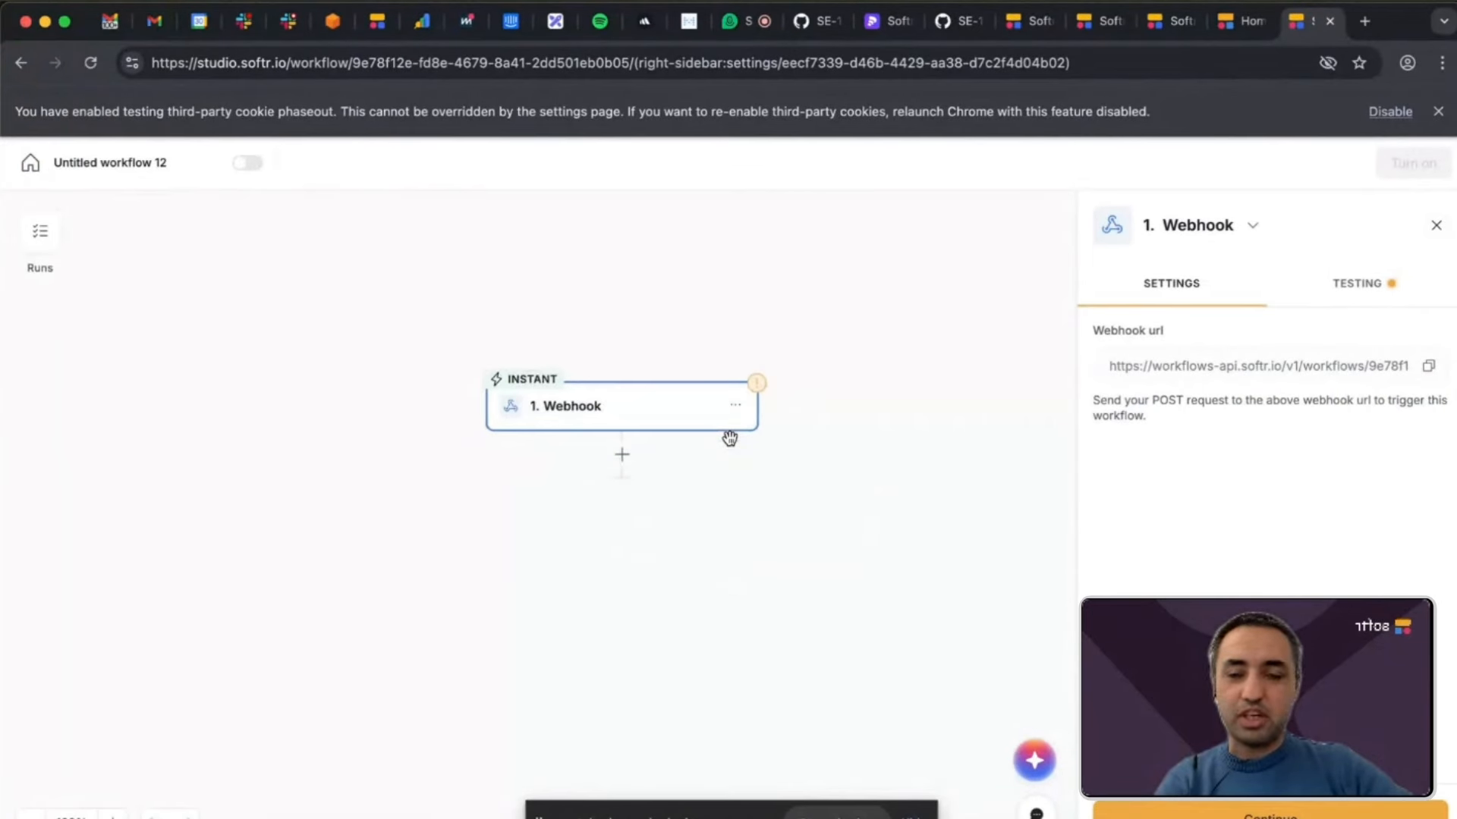
# Add a Softr AI Write action after the webhook trigger and look through the models available for it.
pyautogui.click(620, 459)
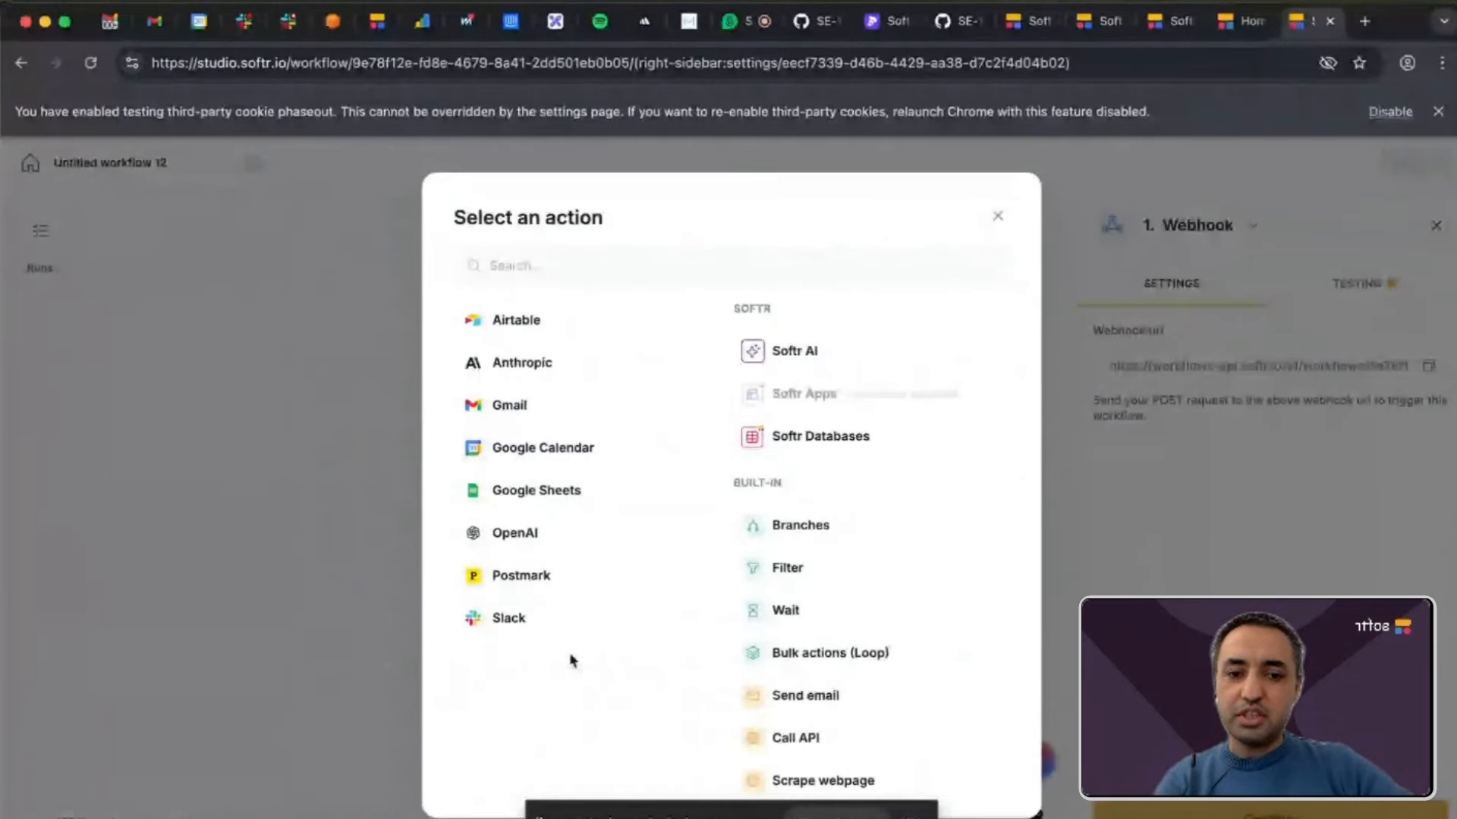
pyautogui.scroll(-2, 774, 447)
pyautogui.scroll(2, 785, 520)
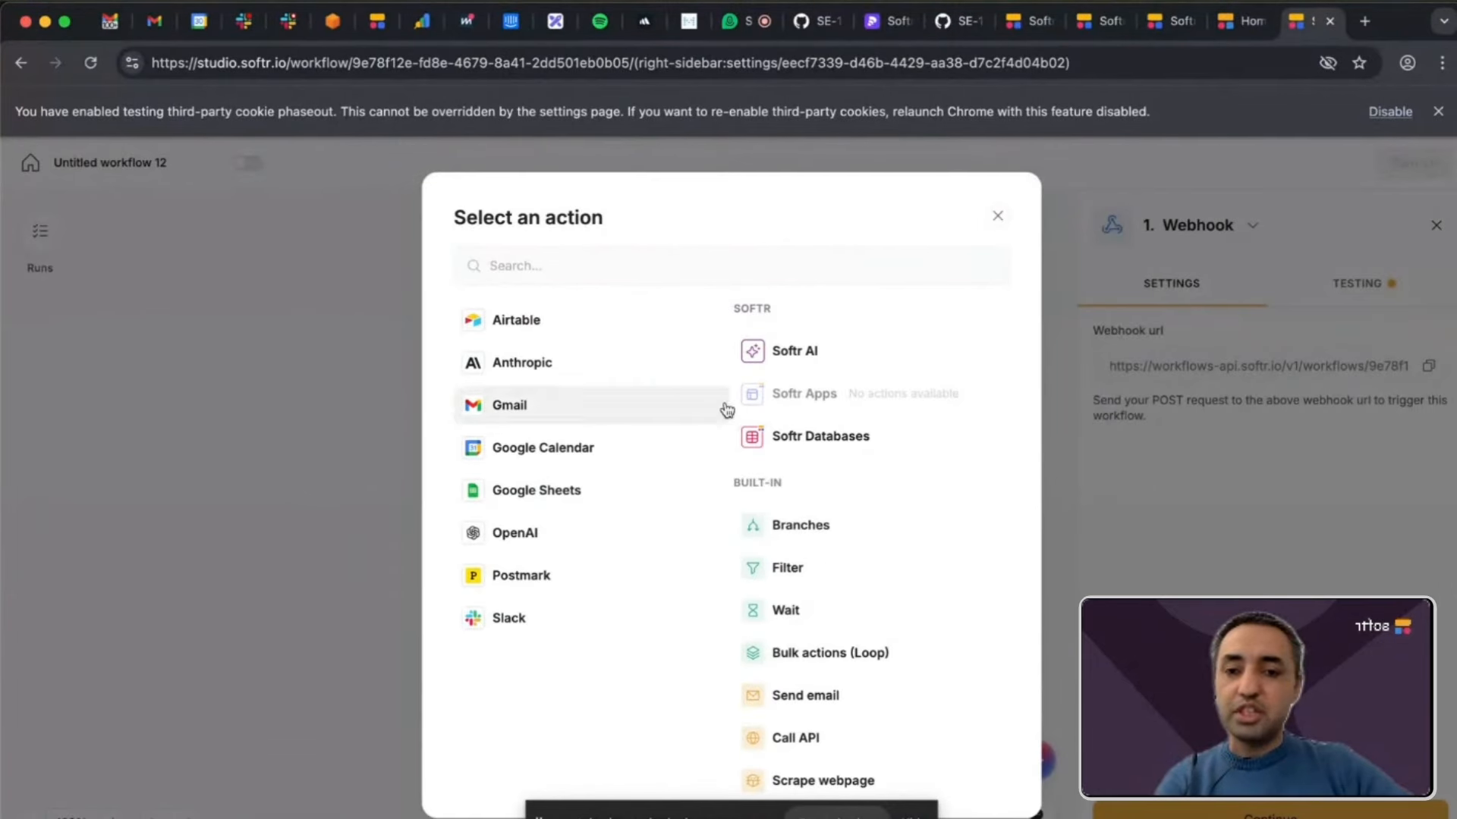
pyautogui.click(560, 328)
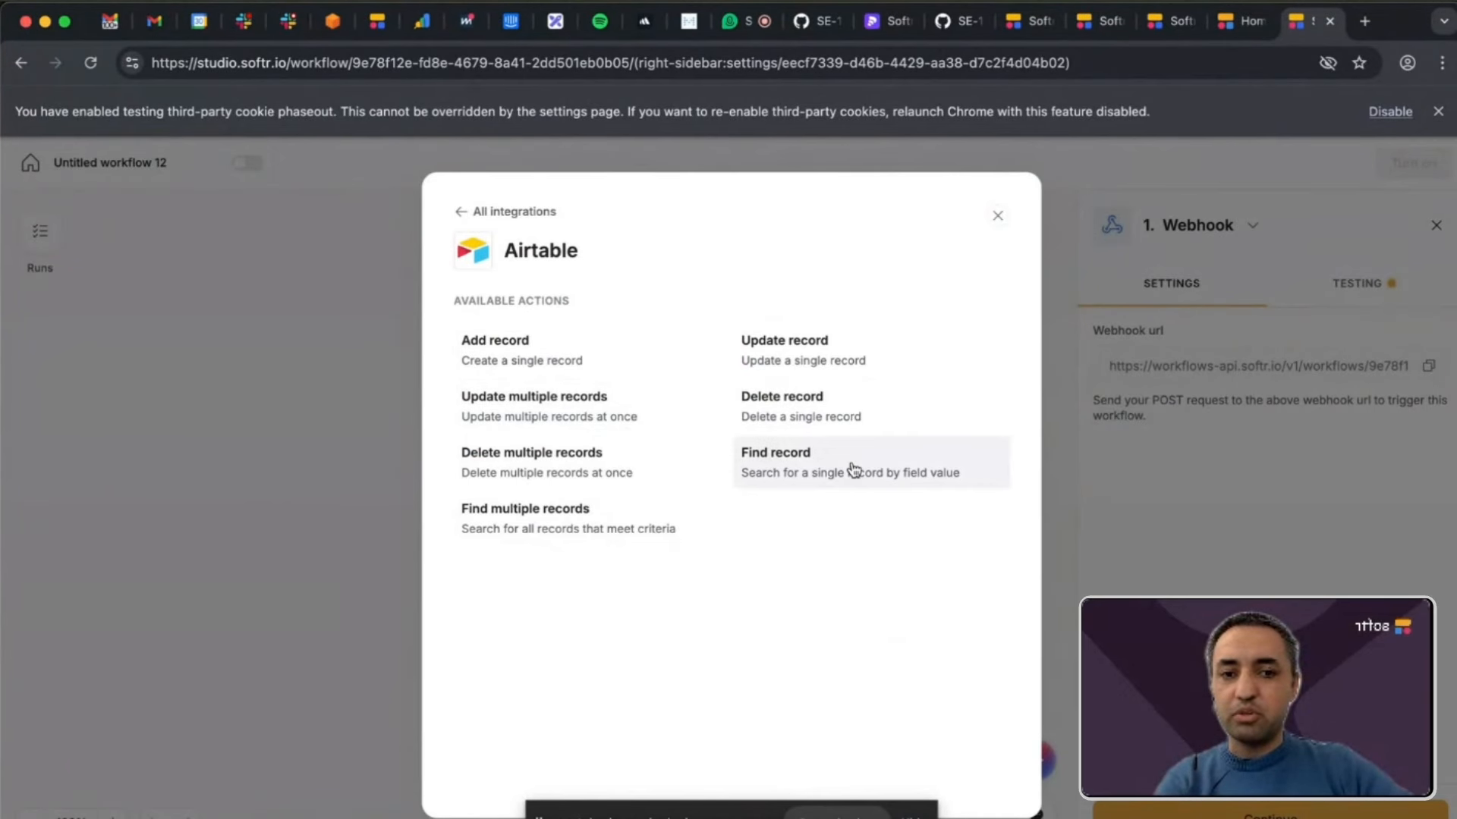
pyautogui.click(459, 212)
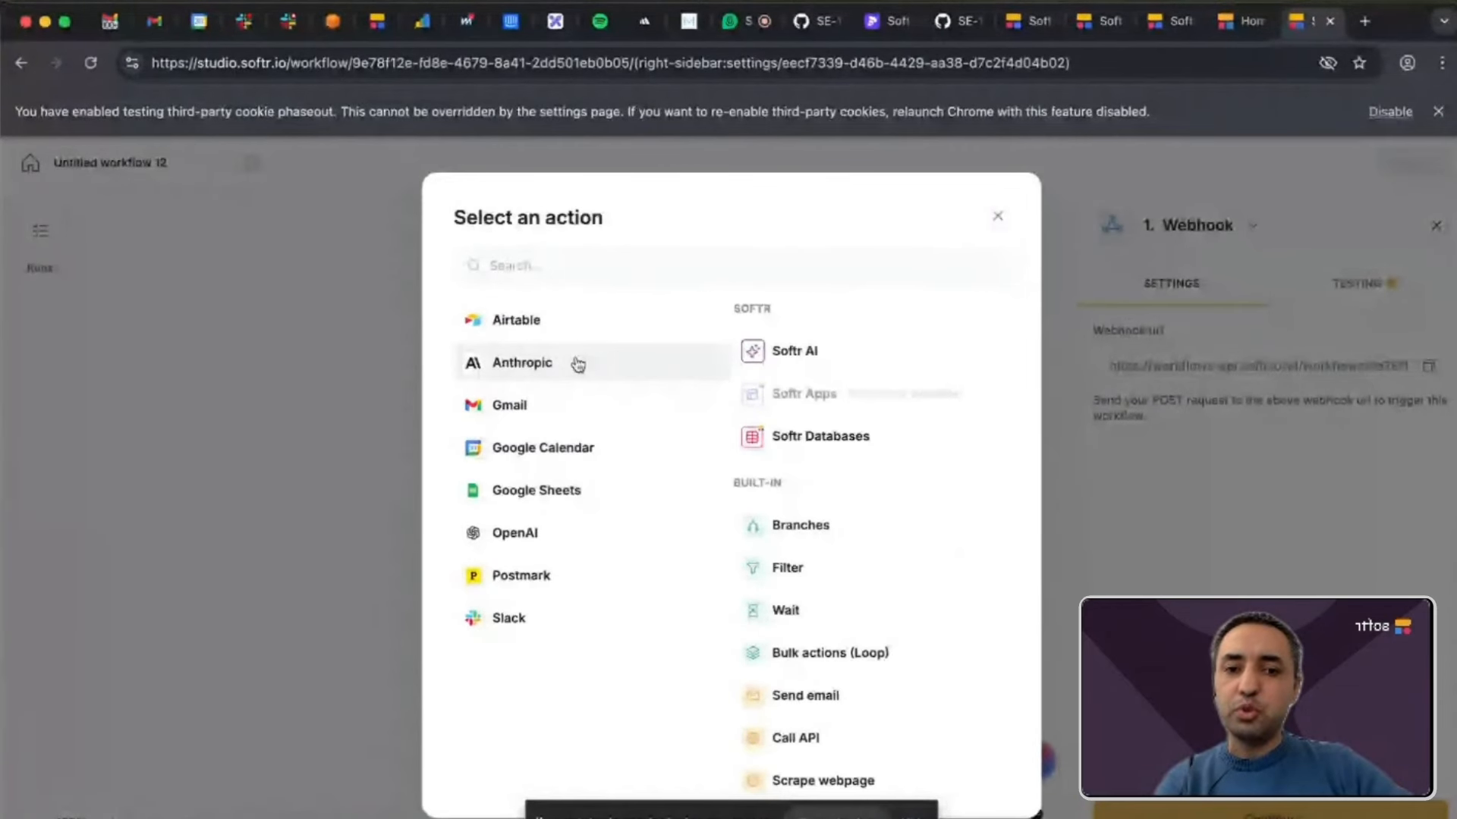
pyautogui.click(771, 352)
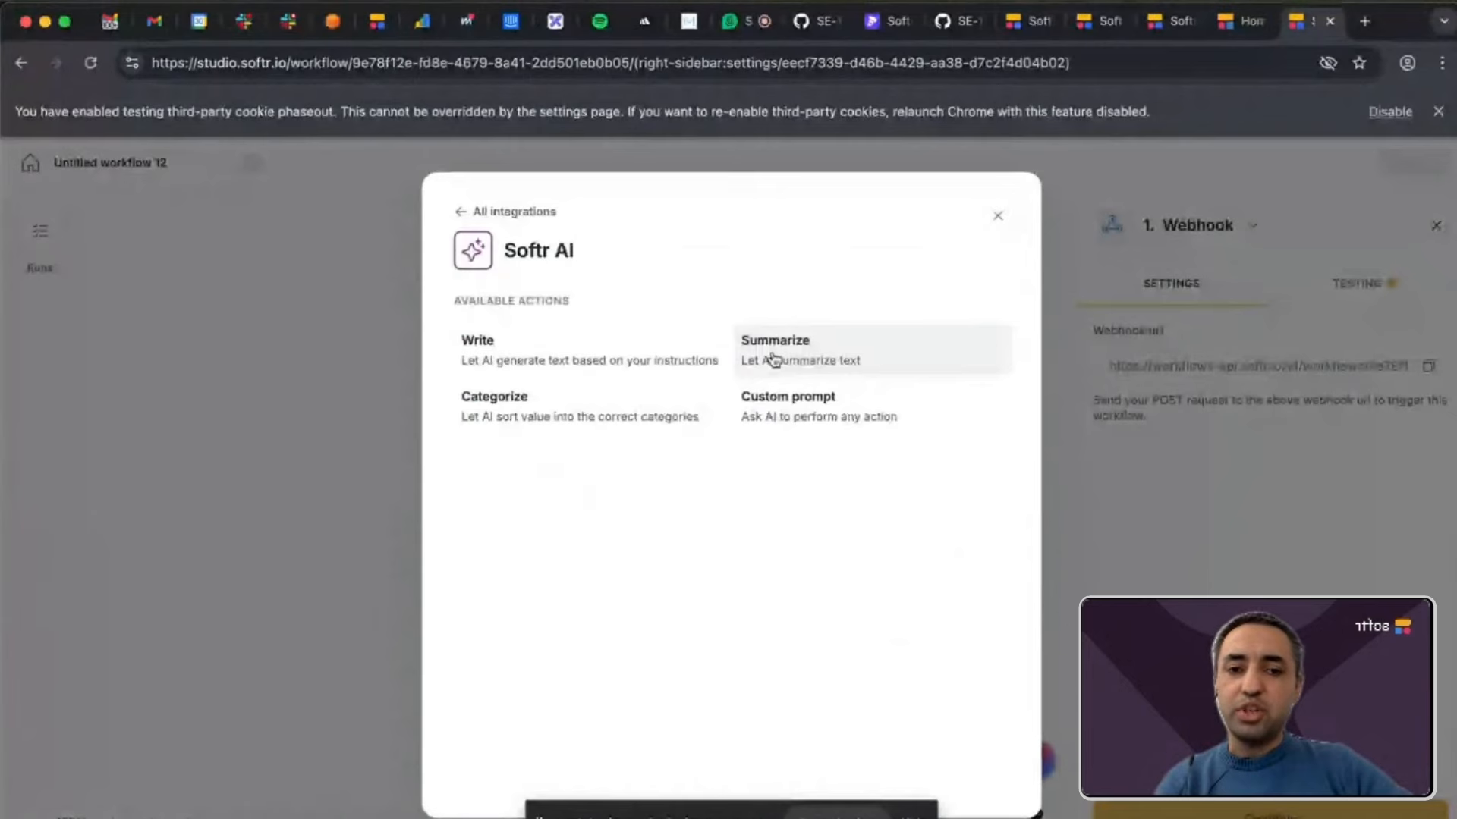
pyautogui.click(658, 354)
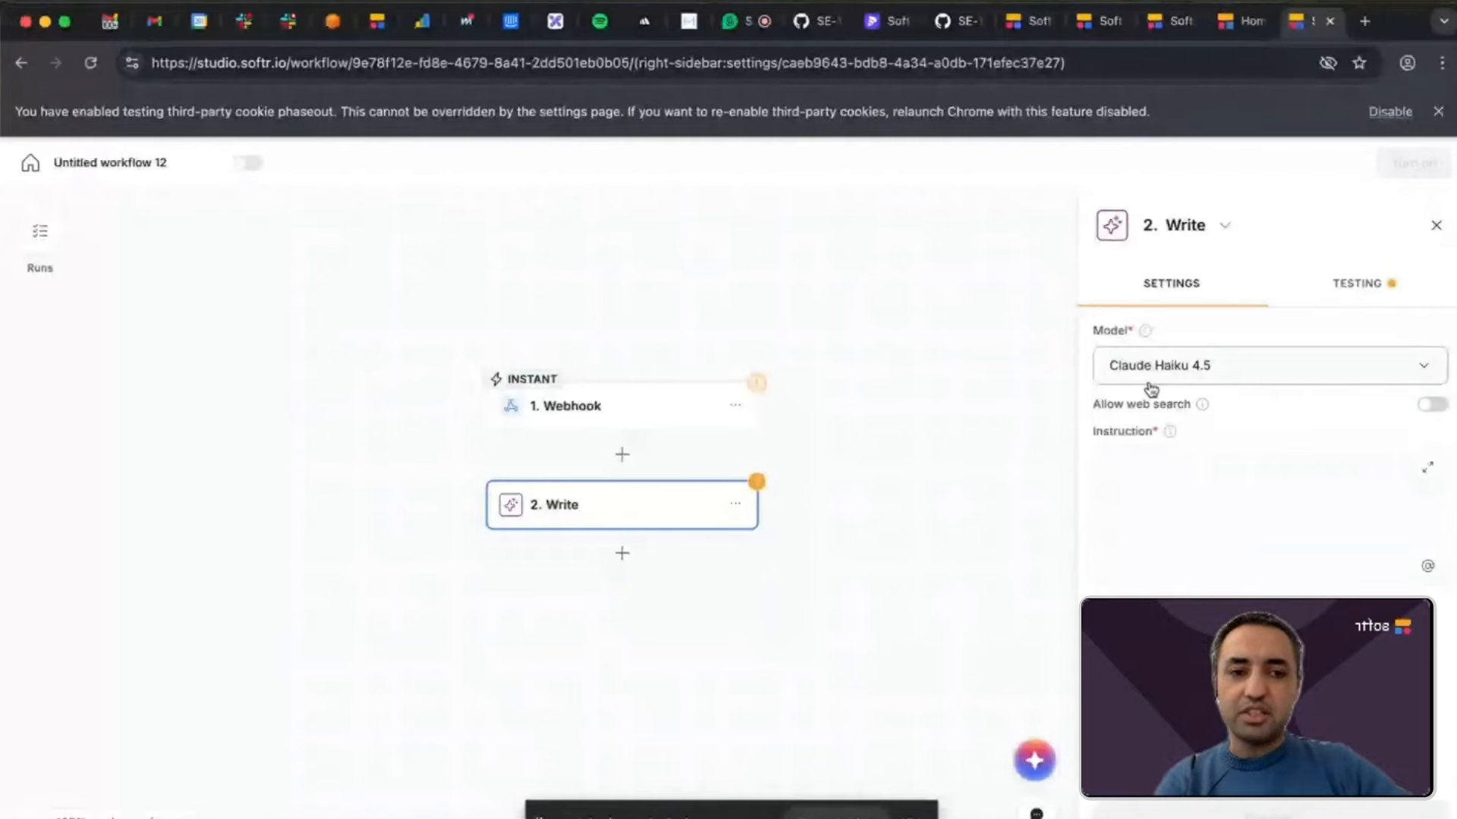
pyautogui.click(1241, 367)
pyautogui.scroll(-10, 1216, 510)
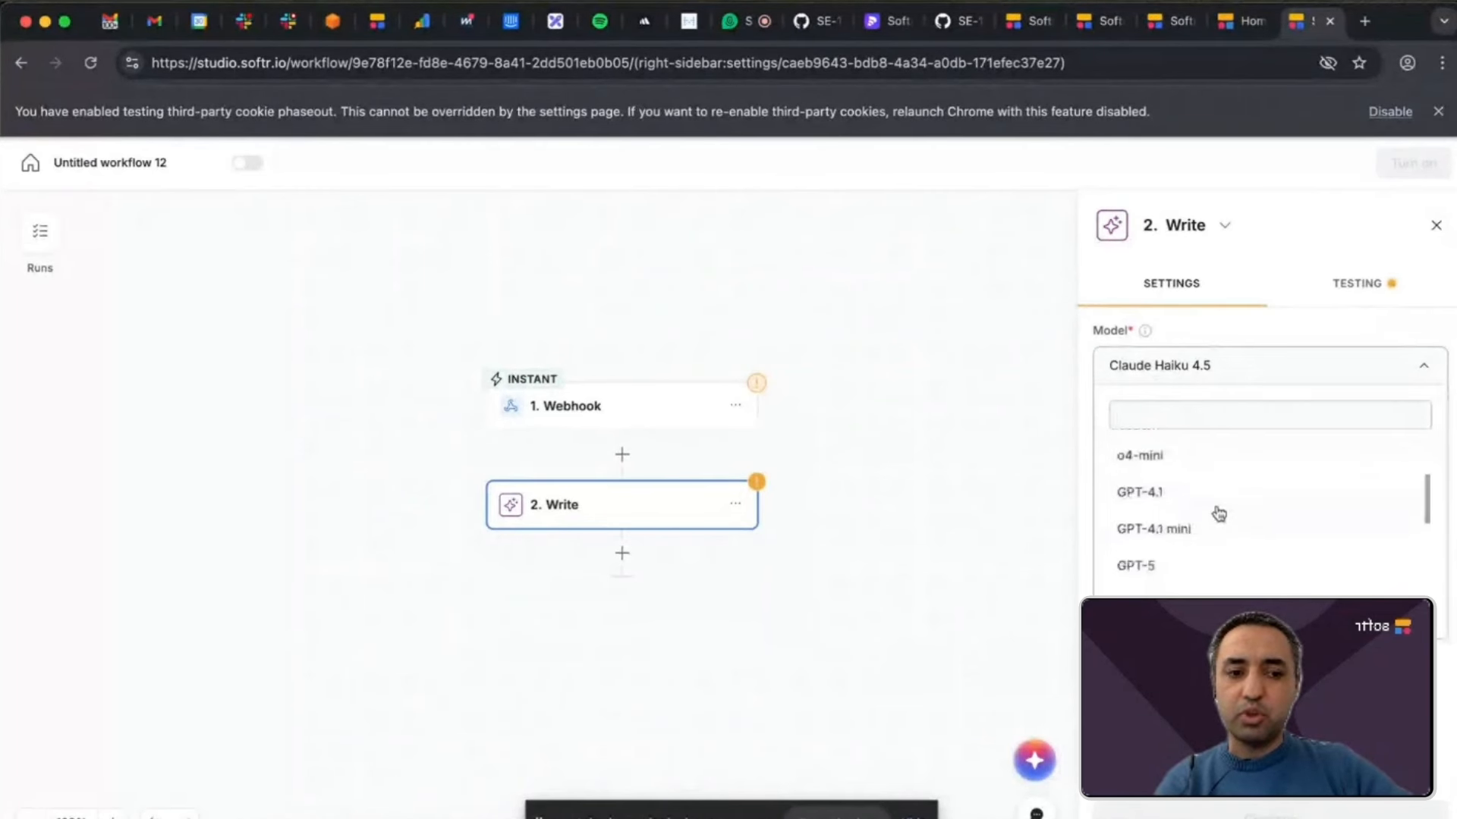
pyautogui.scroll(-2, 1216, 514)
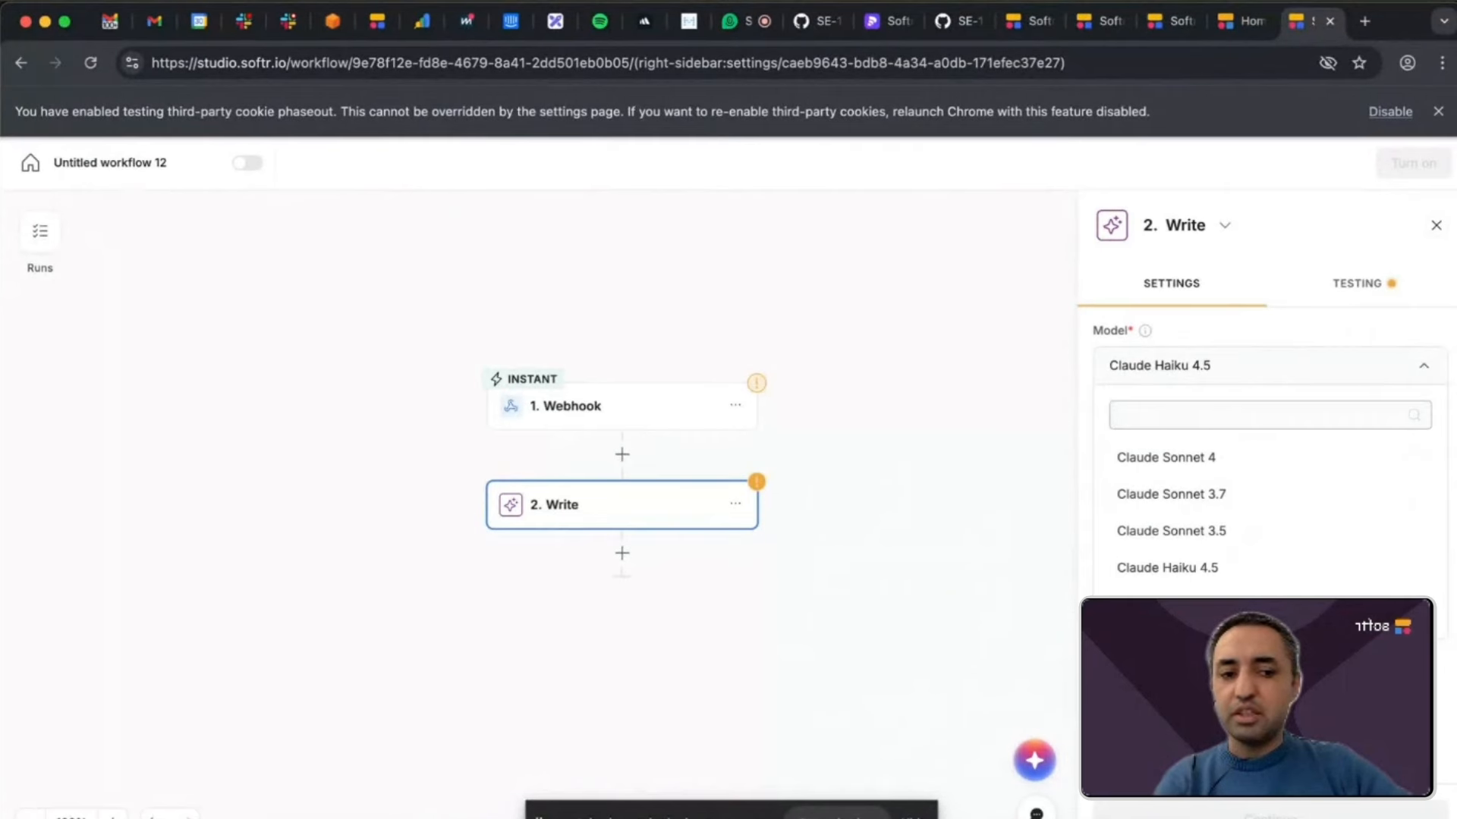
pyautogui.press('Escape')
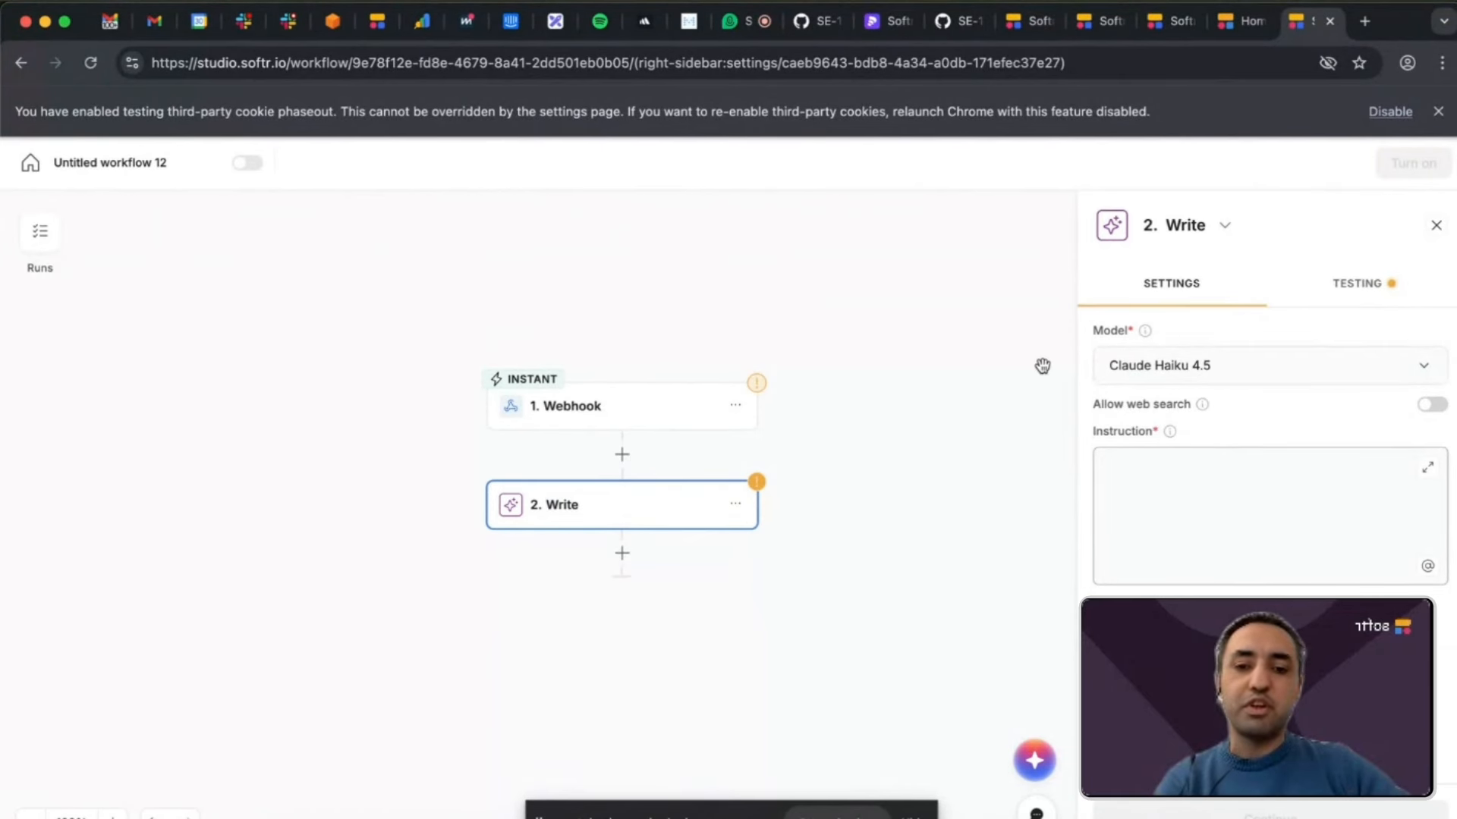
# Insert an Anthropic Write action between the webhook and the Softr AI action, and check its account choices without selecting one.
pyautogui.click(620, 454)
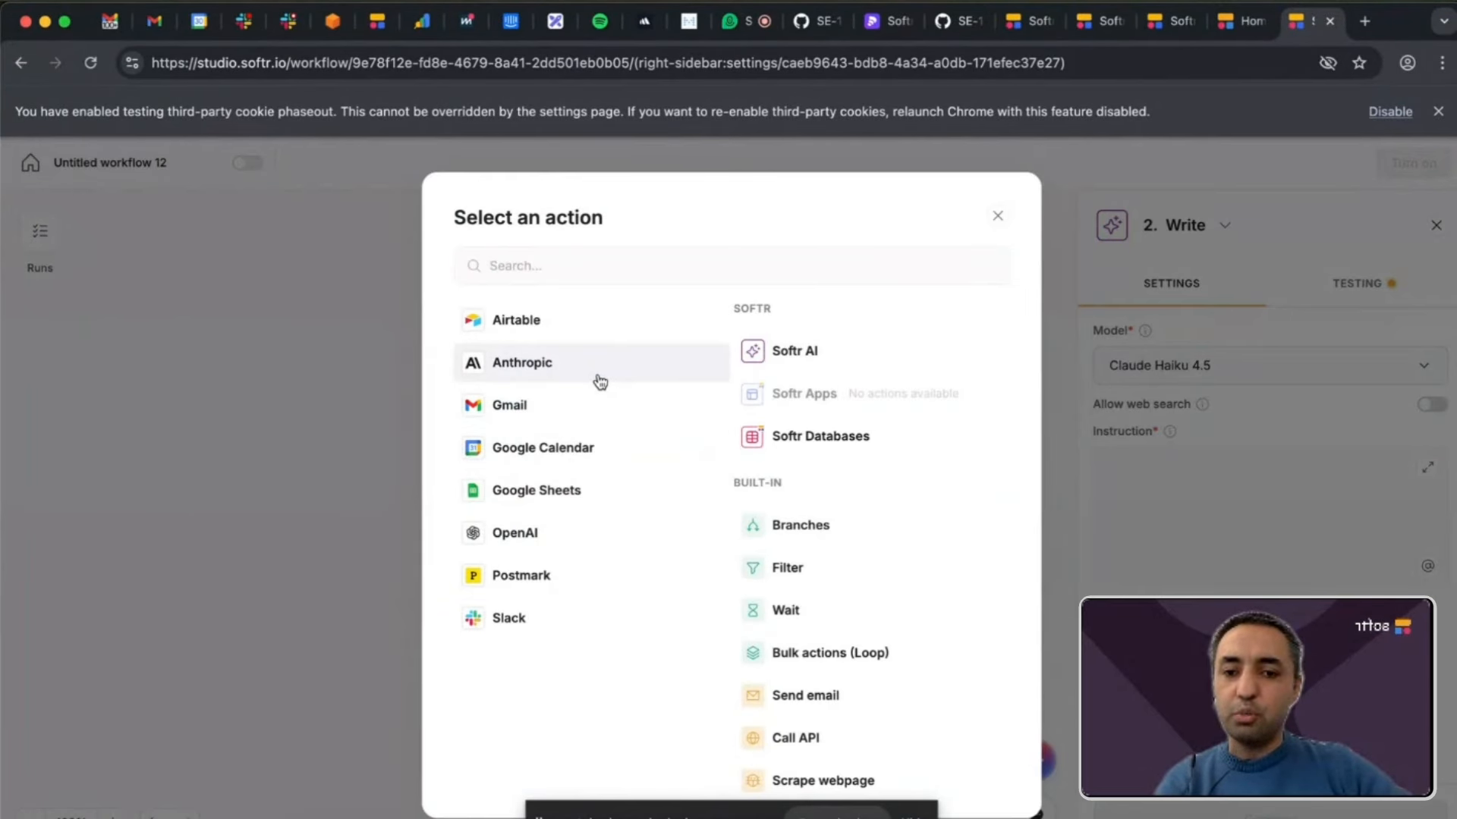
pyautogui.click(544, 375)
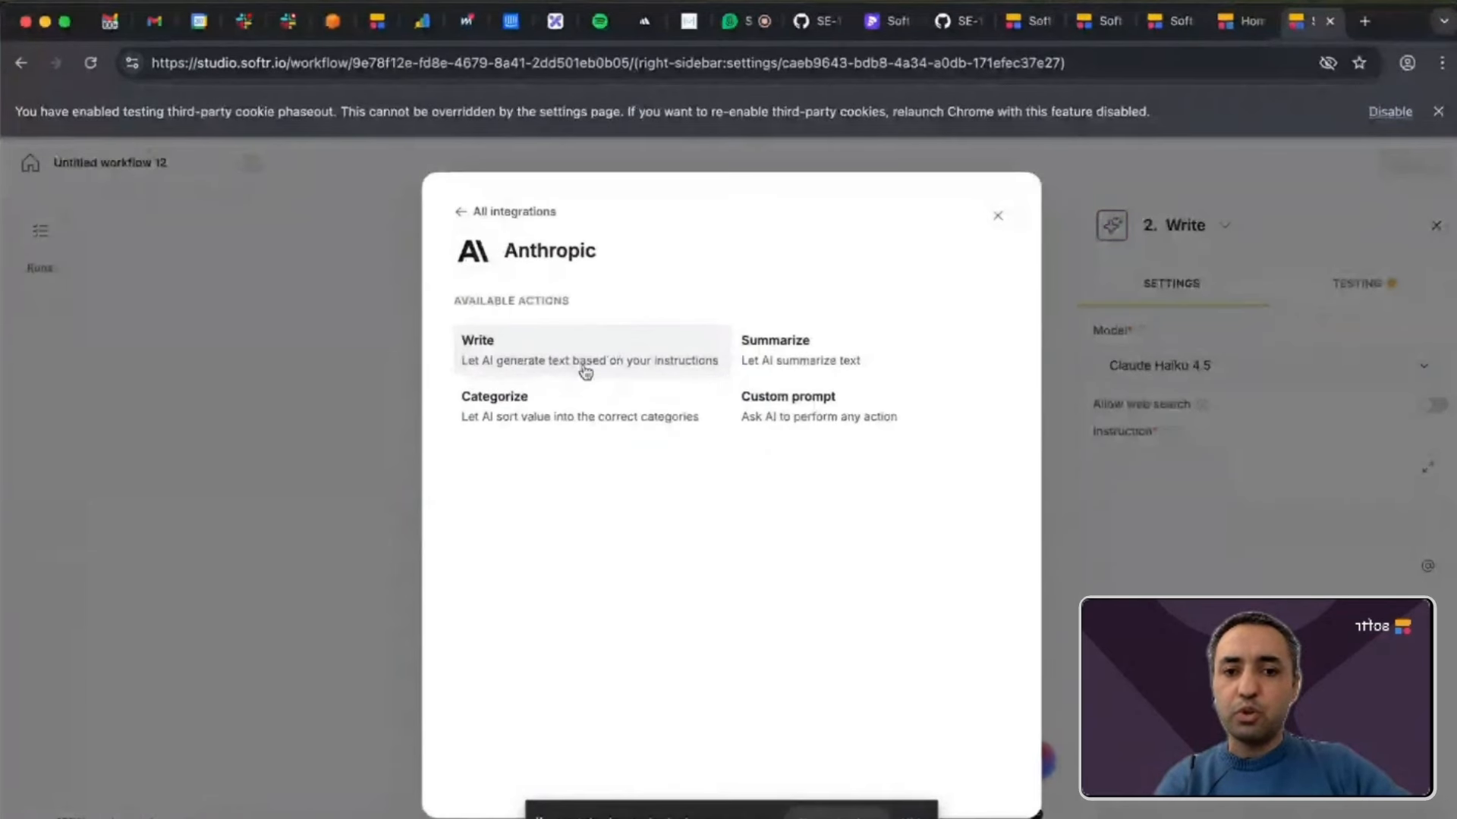
pyautogui.click(665, 357)
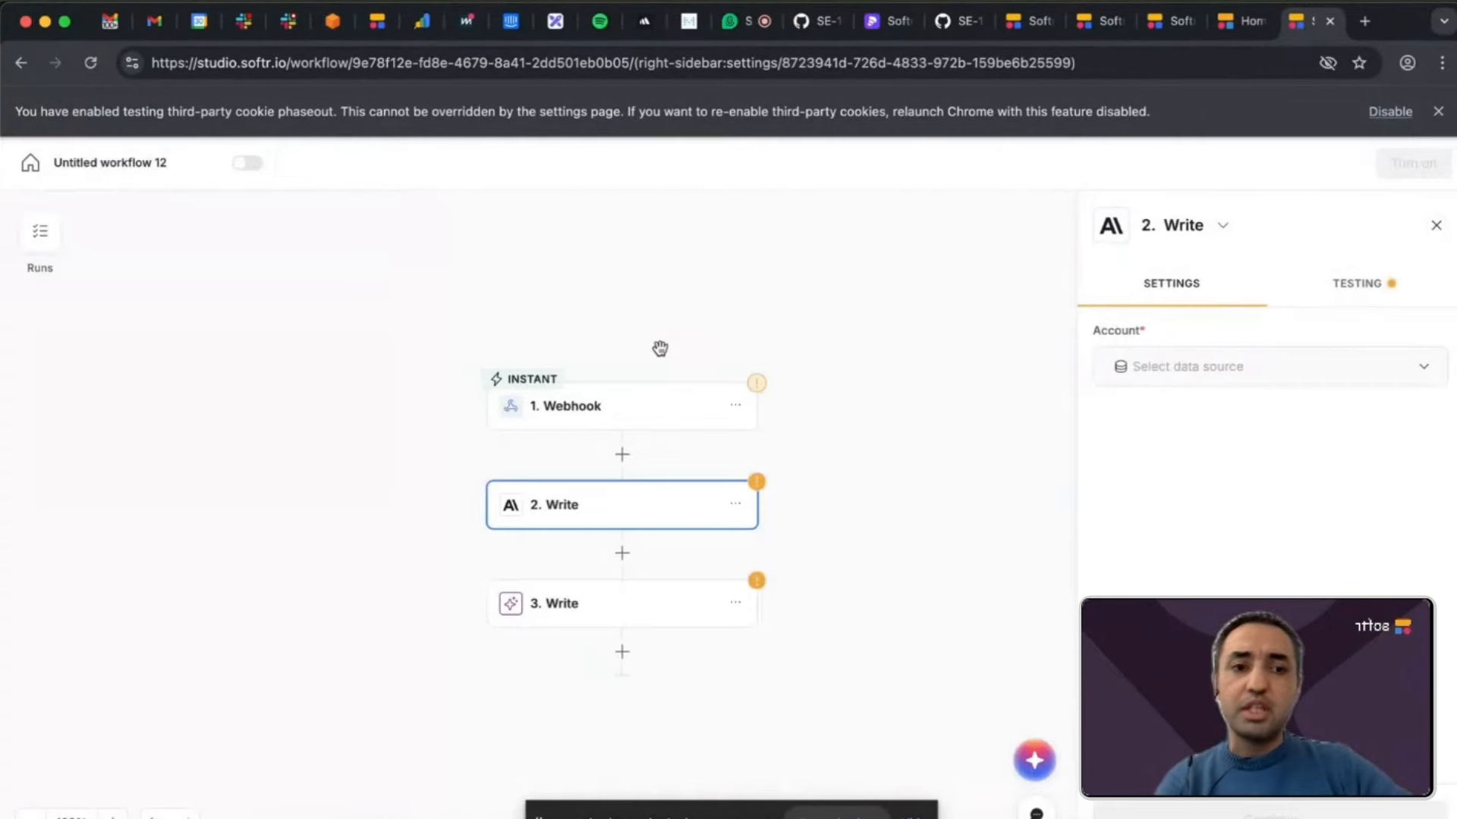
pyautogui.click(1266, 377)
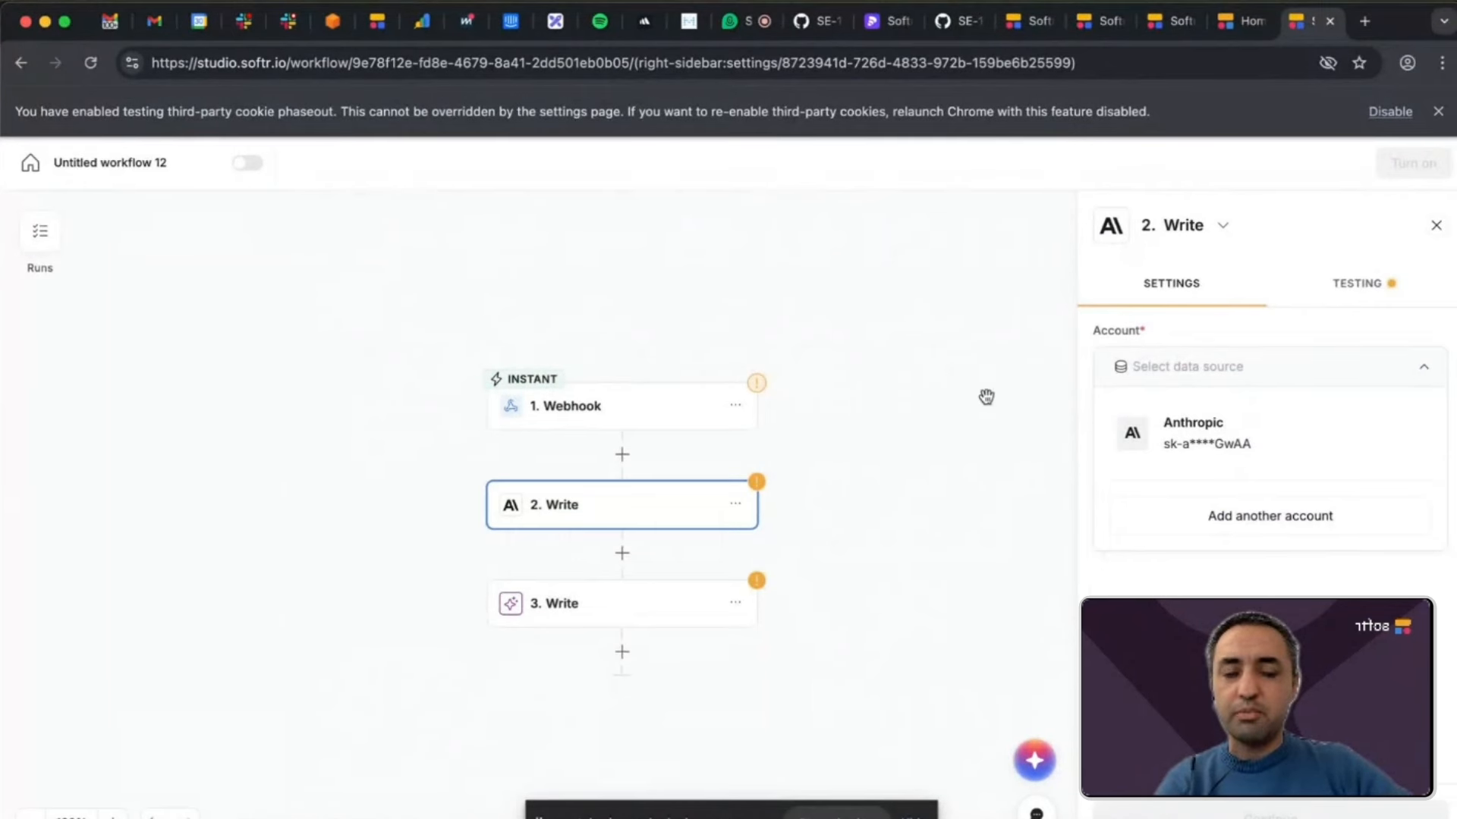
pyautogui.click(899, 376)
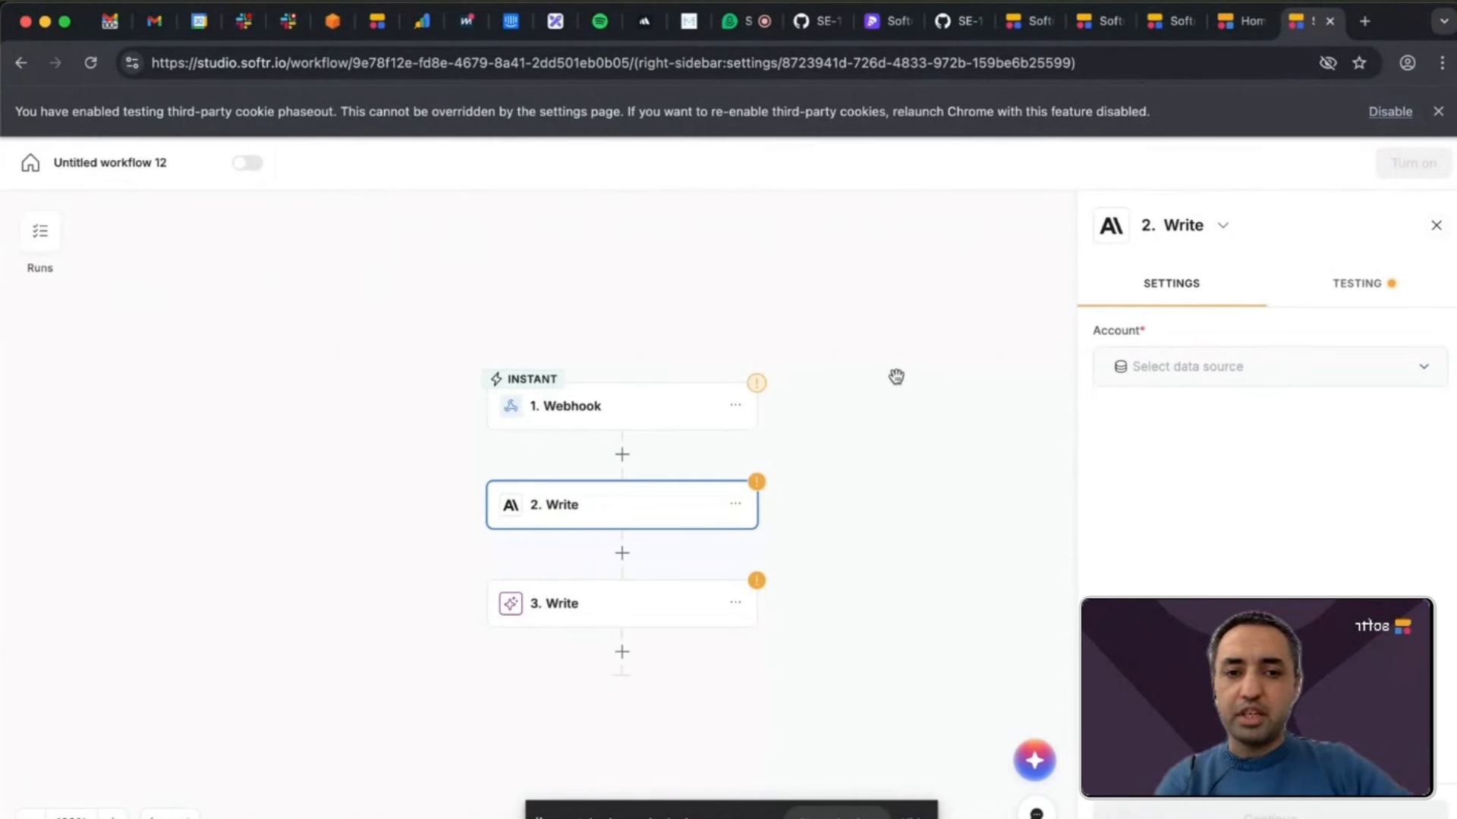
# Insert a Branches action directly after the webhook, after checking the actions offered for Softr Databases.
pyautogui.click(620, 456)
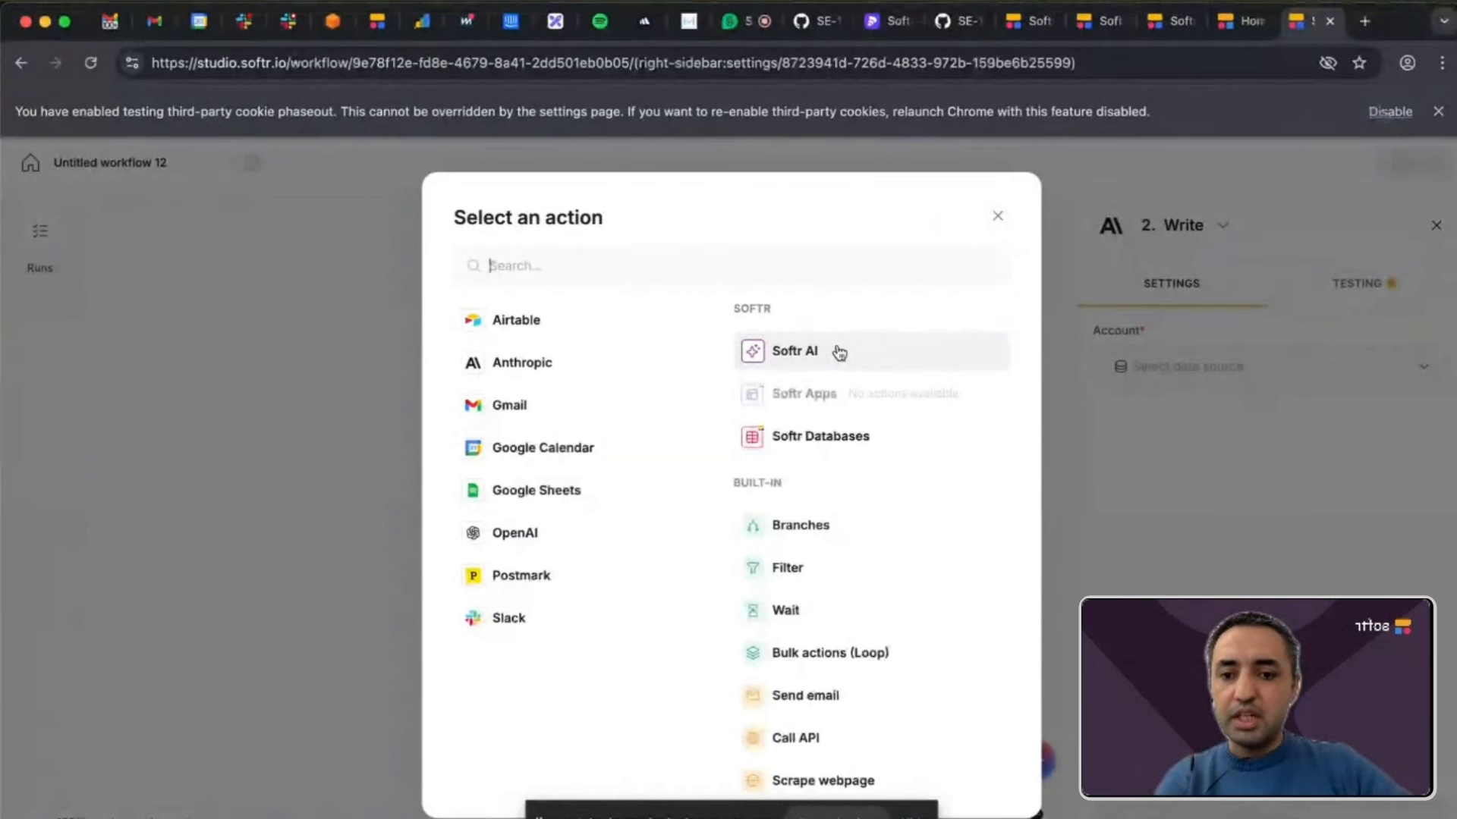
pyautogui.click(833, 445)
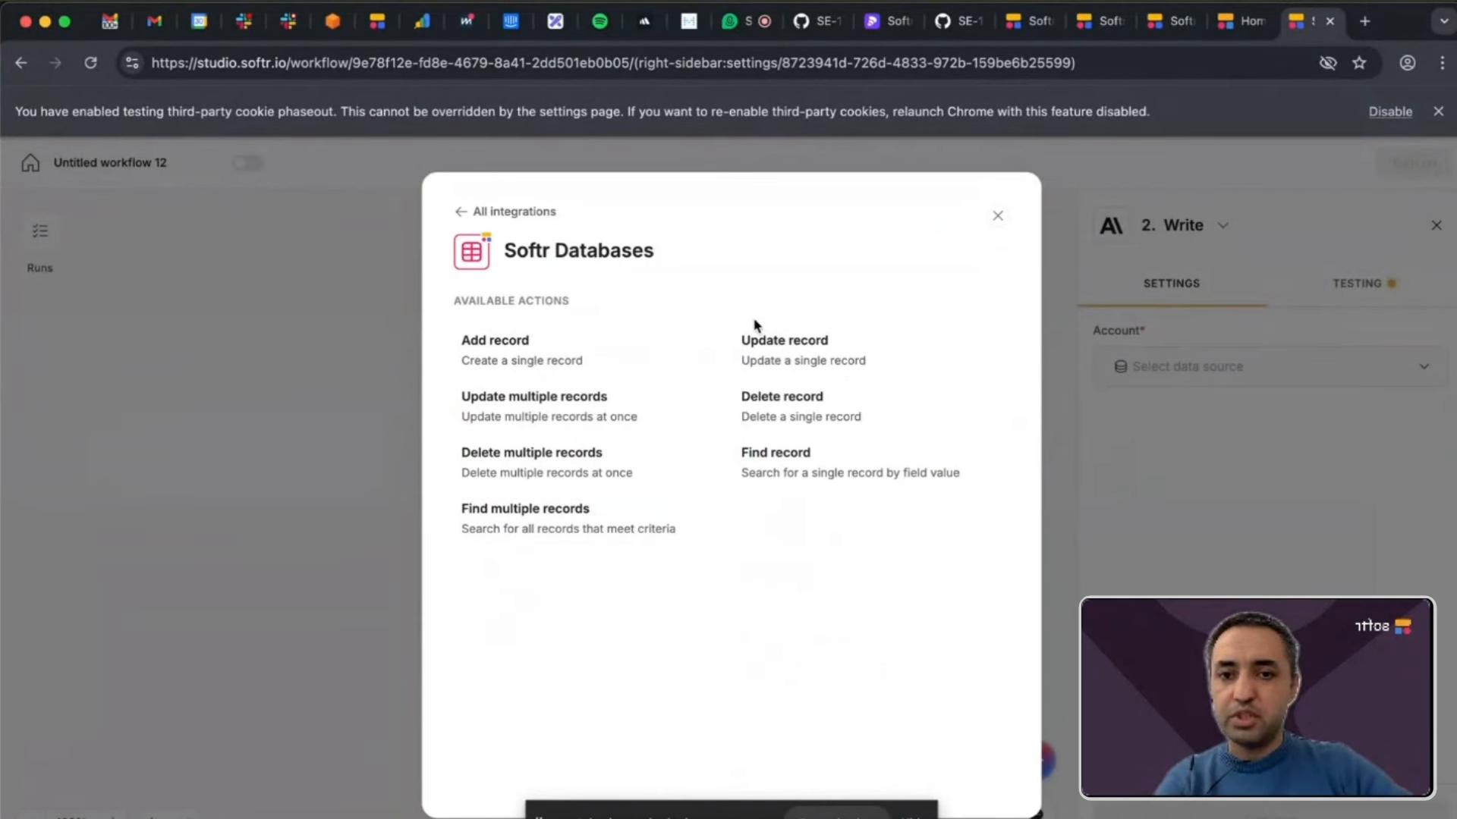
pyautogui.click(463, 212)
pyautogui.scroll(-2, 746, 518)
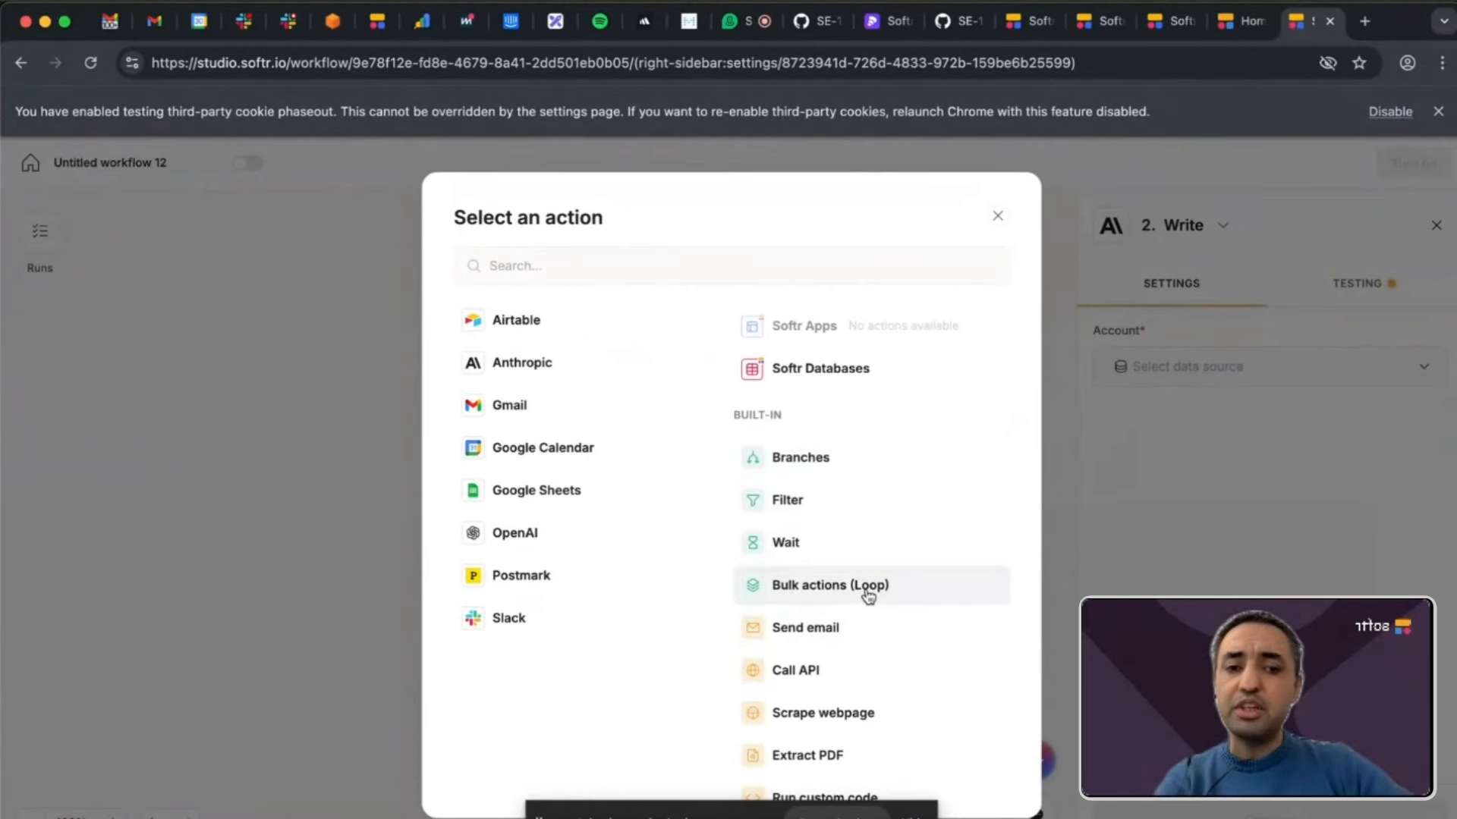
pyautogui.click(854, 466)
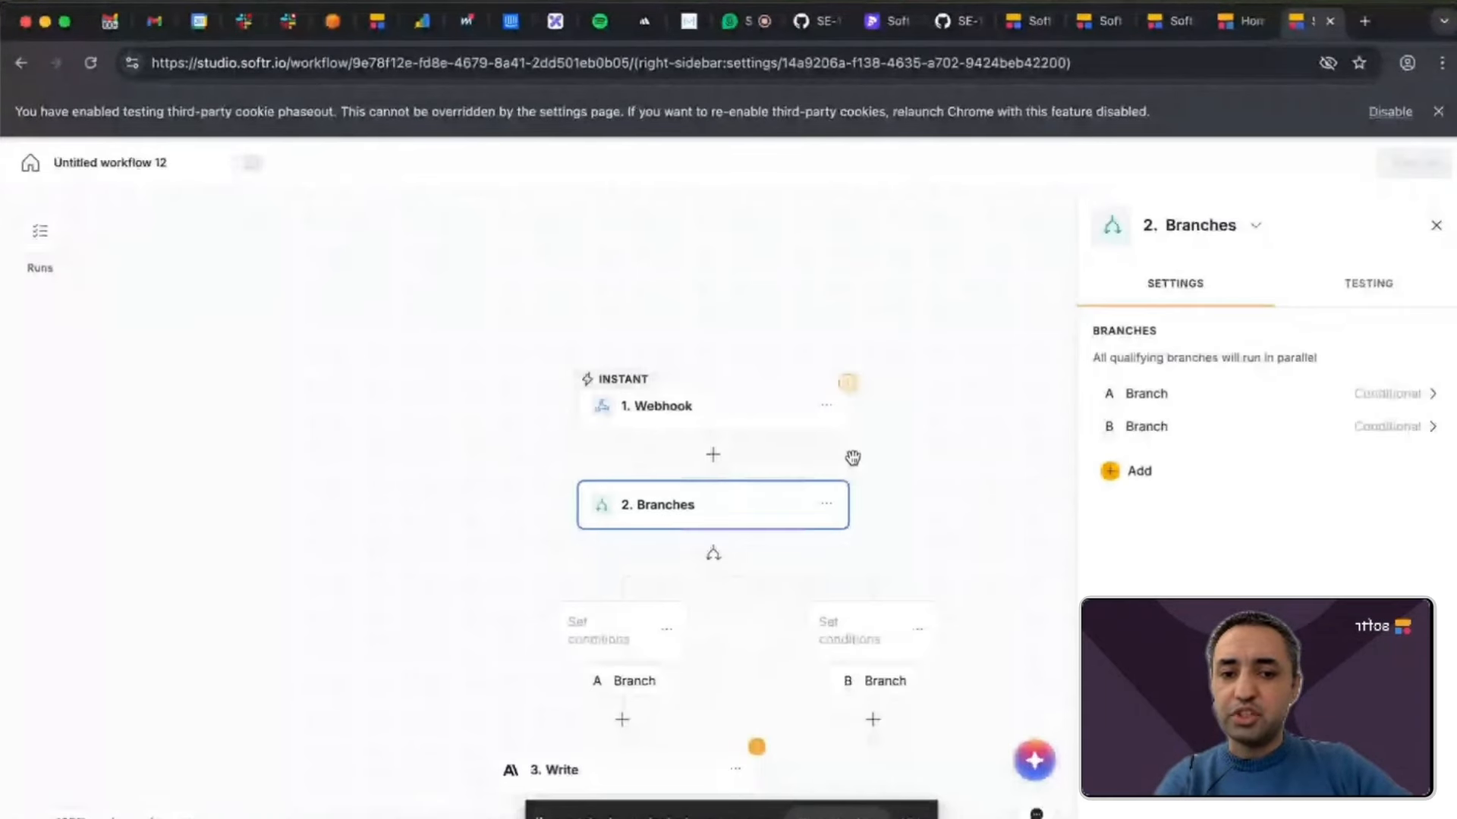
# Add a third branch to the Branches action and give it a blank condition.
pyautogui.click(715, 558)
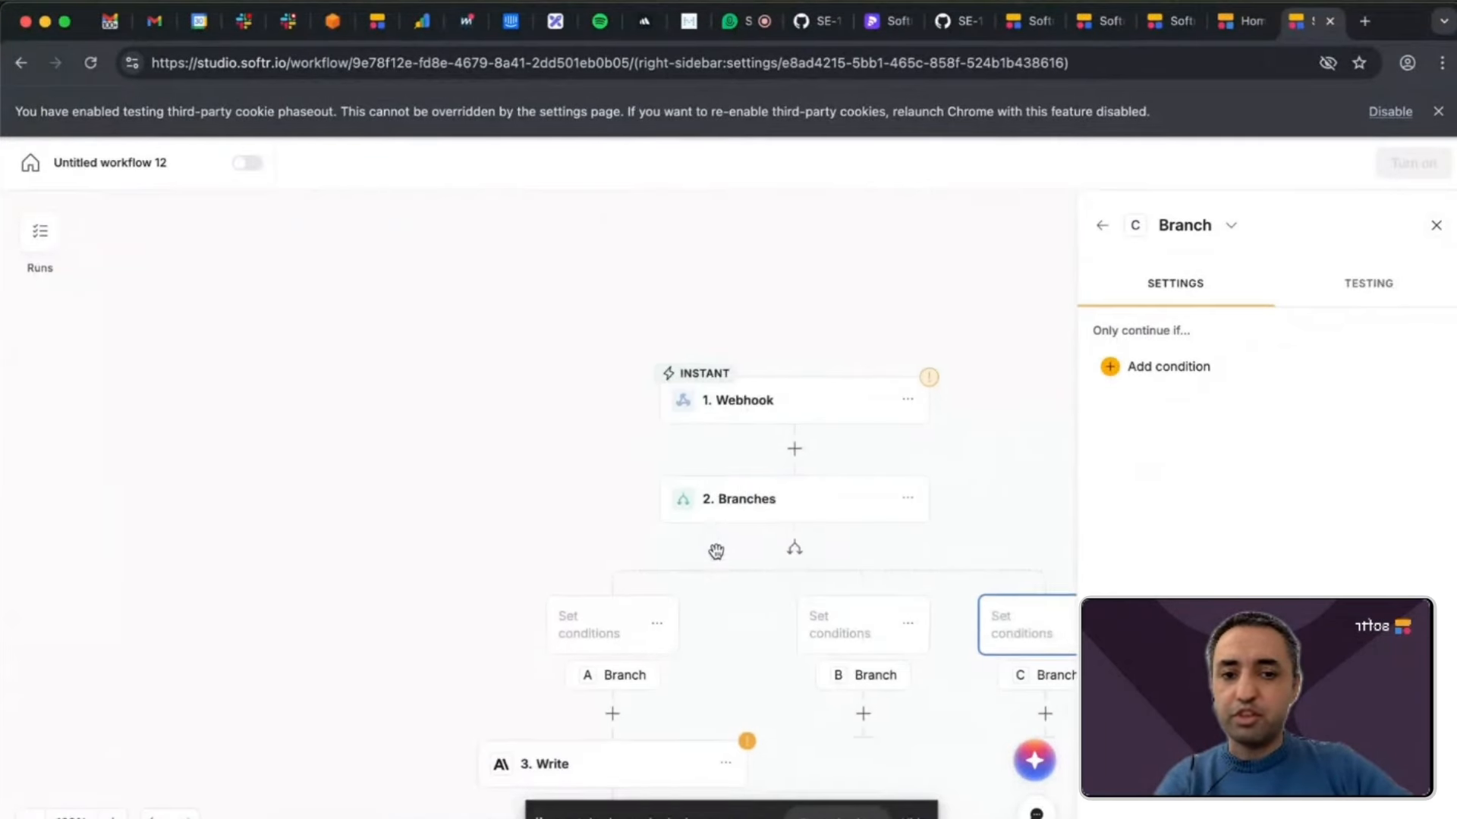
pyautogui.click(1149, 371)
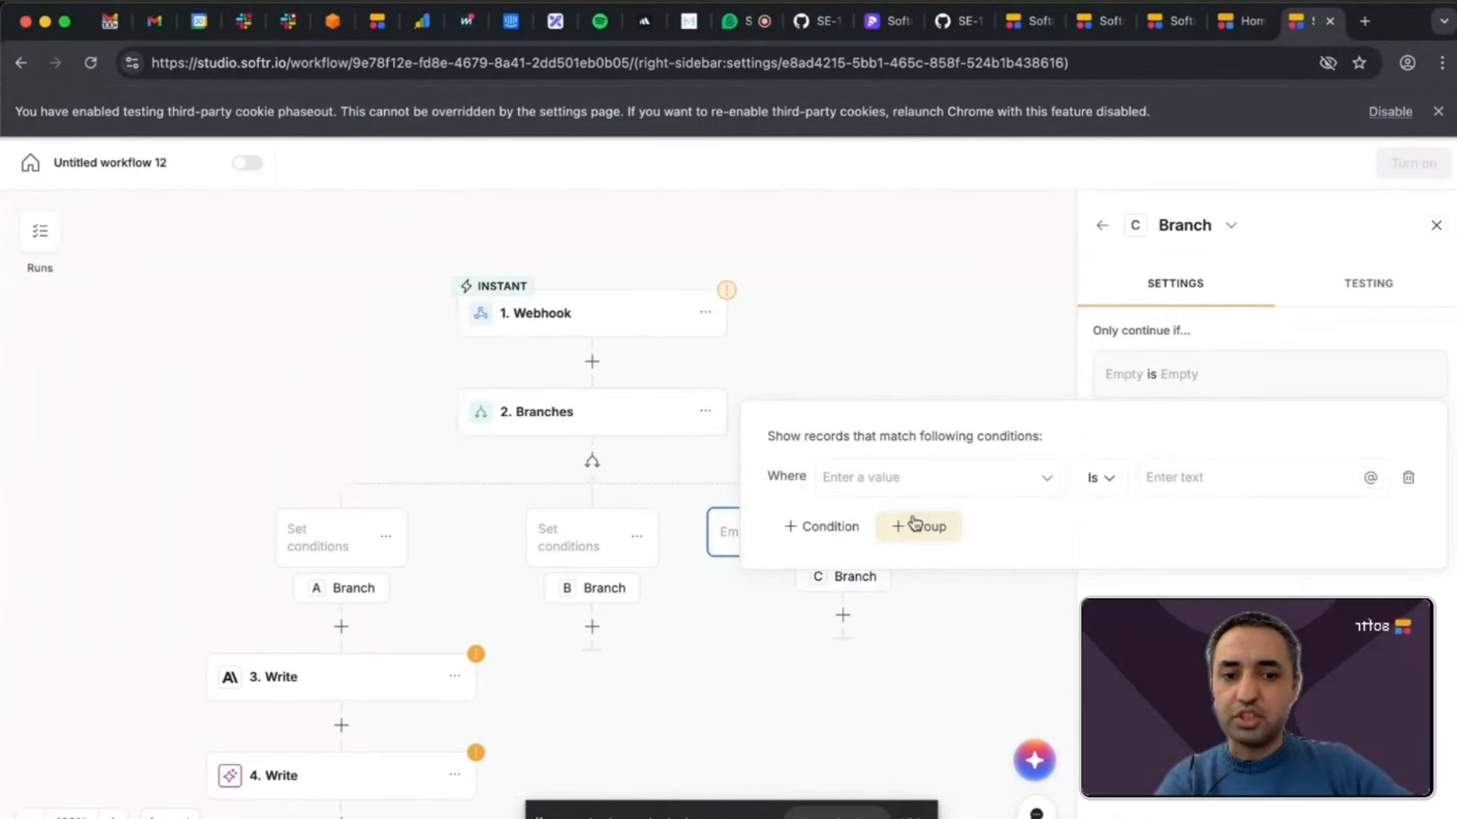
pyautogui.click(1062, 664)
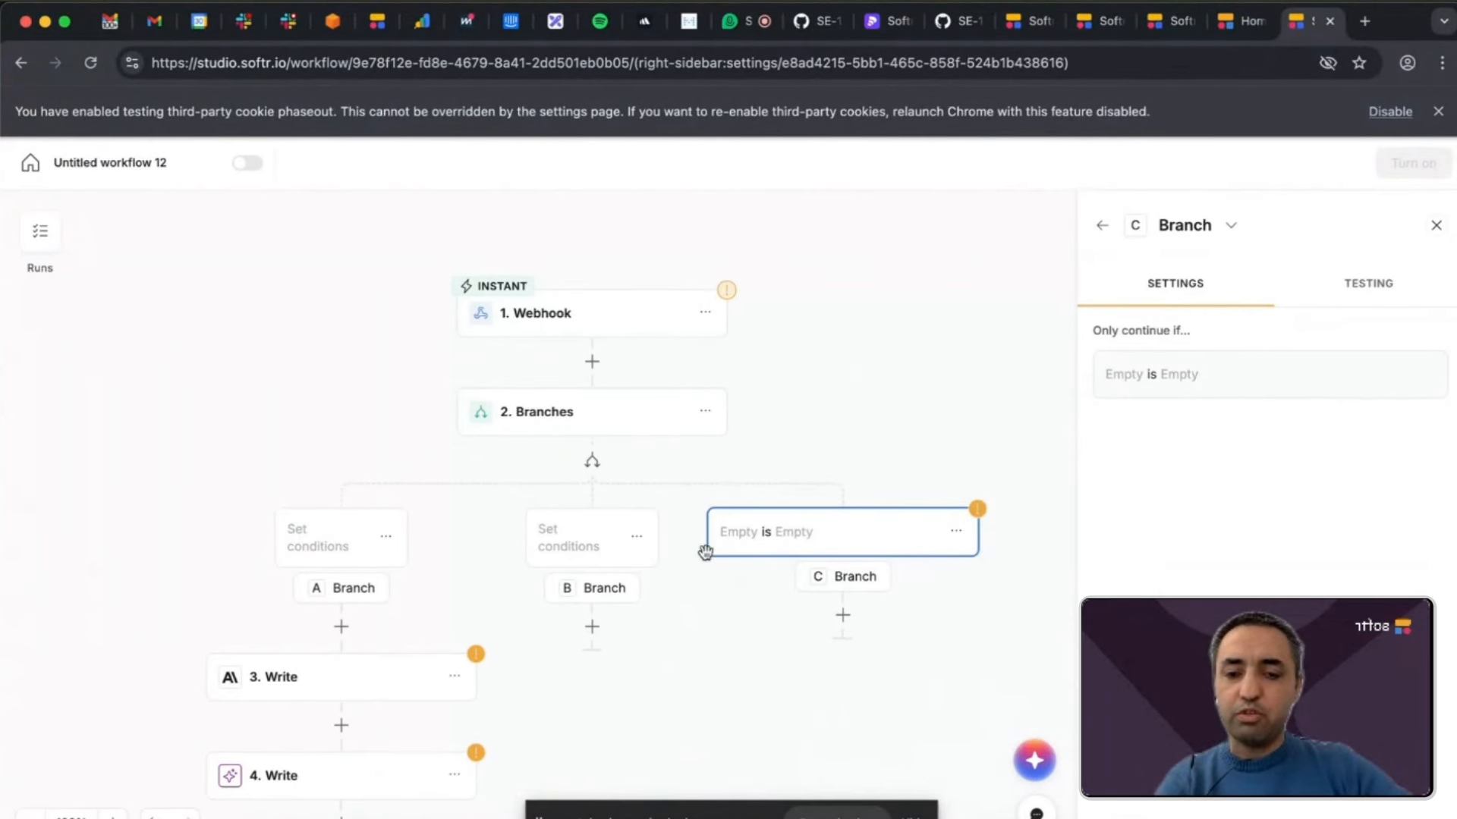
pyautogui.scroll(-3, 635, 553)
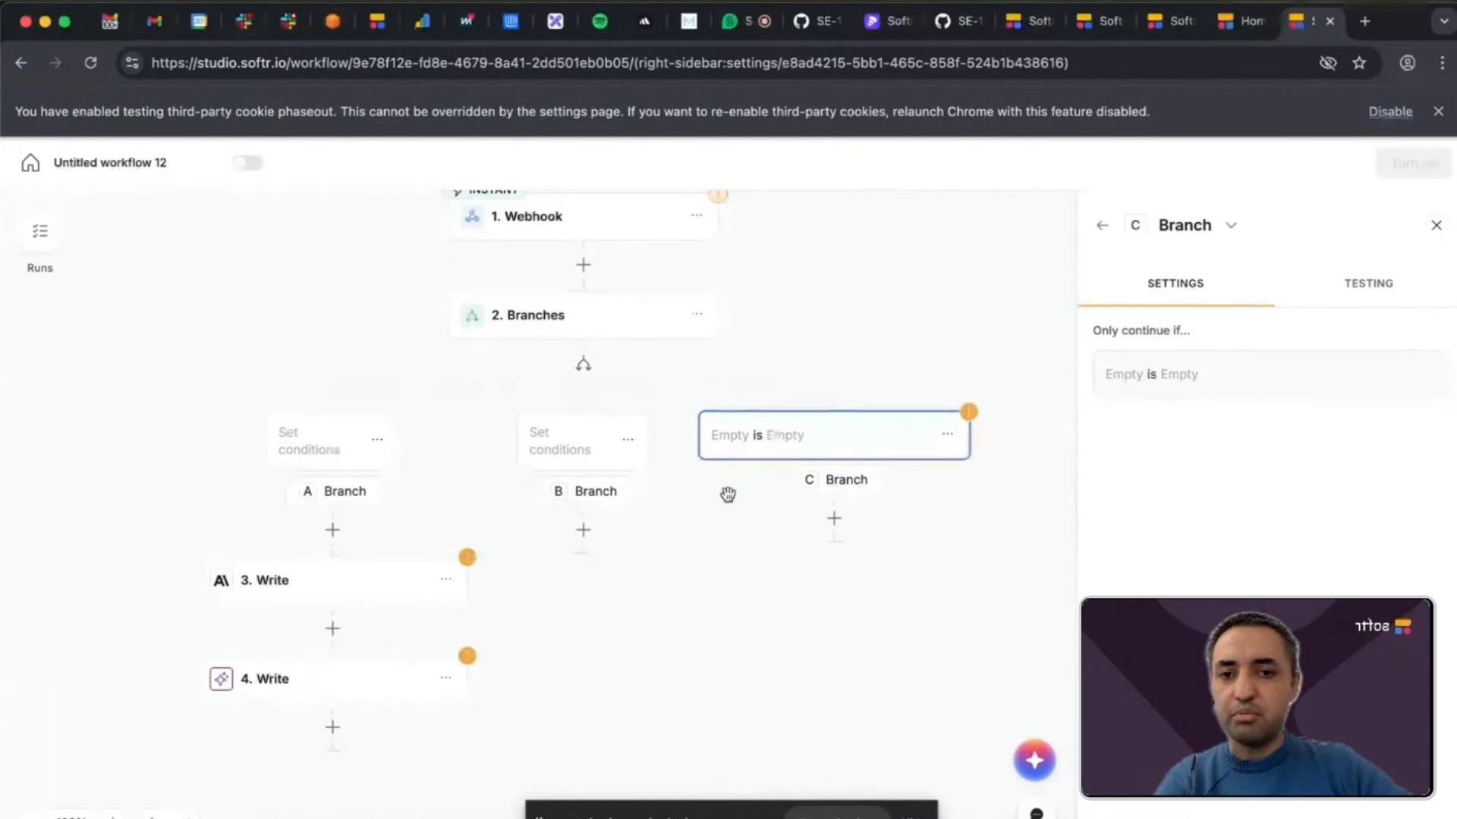
pyautogui.scroll(2, 728, 494)
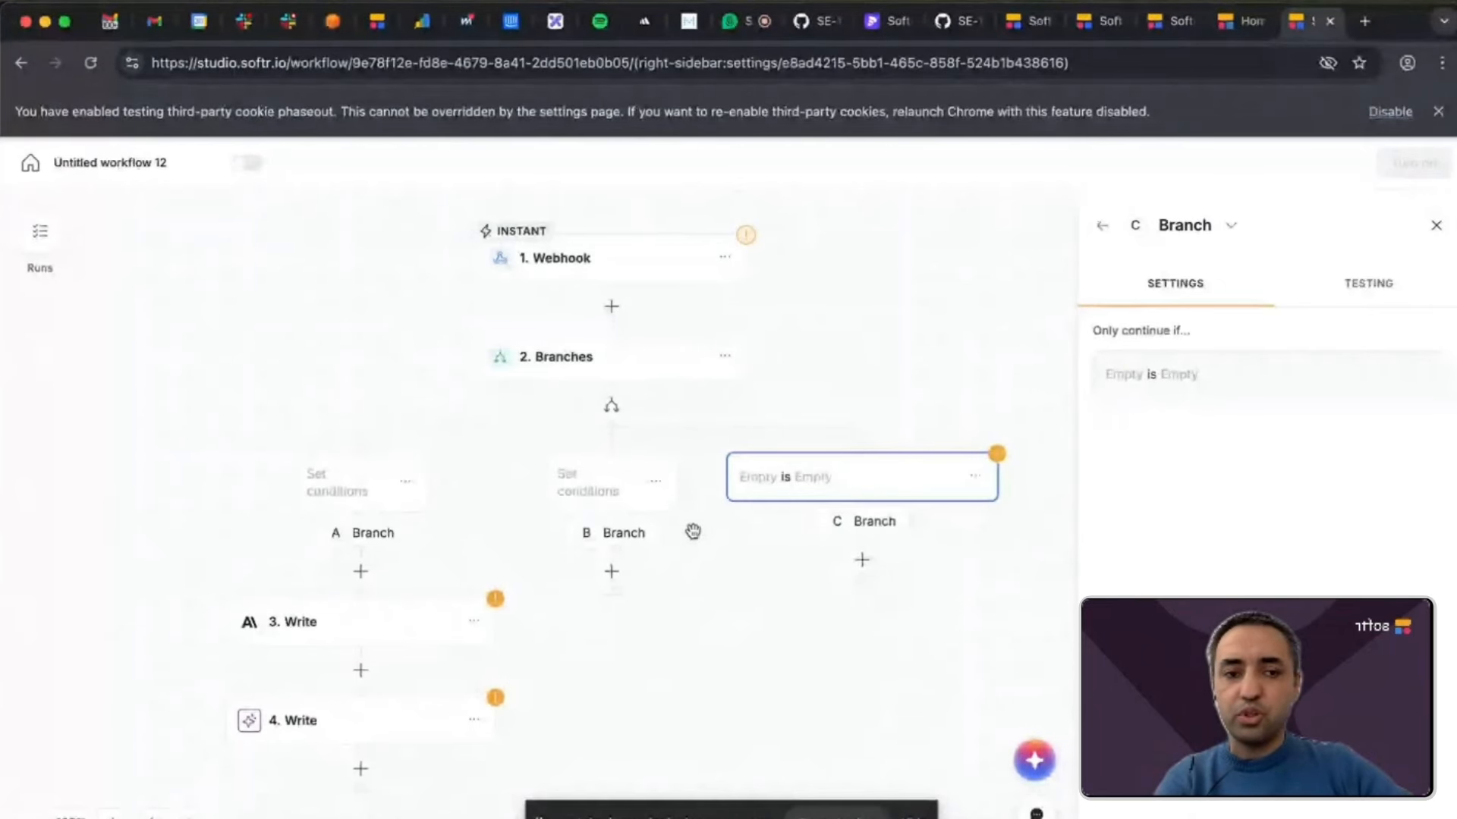
# Insert a Bulk actions (Loop) step between the webhook and the Branches action.
pyautogui.click(612, 309)
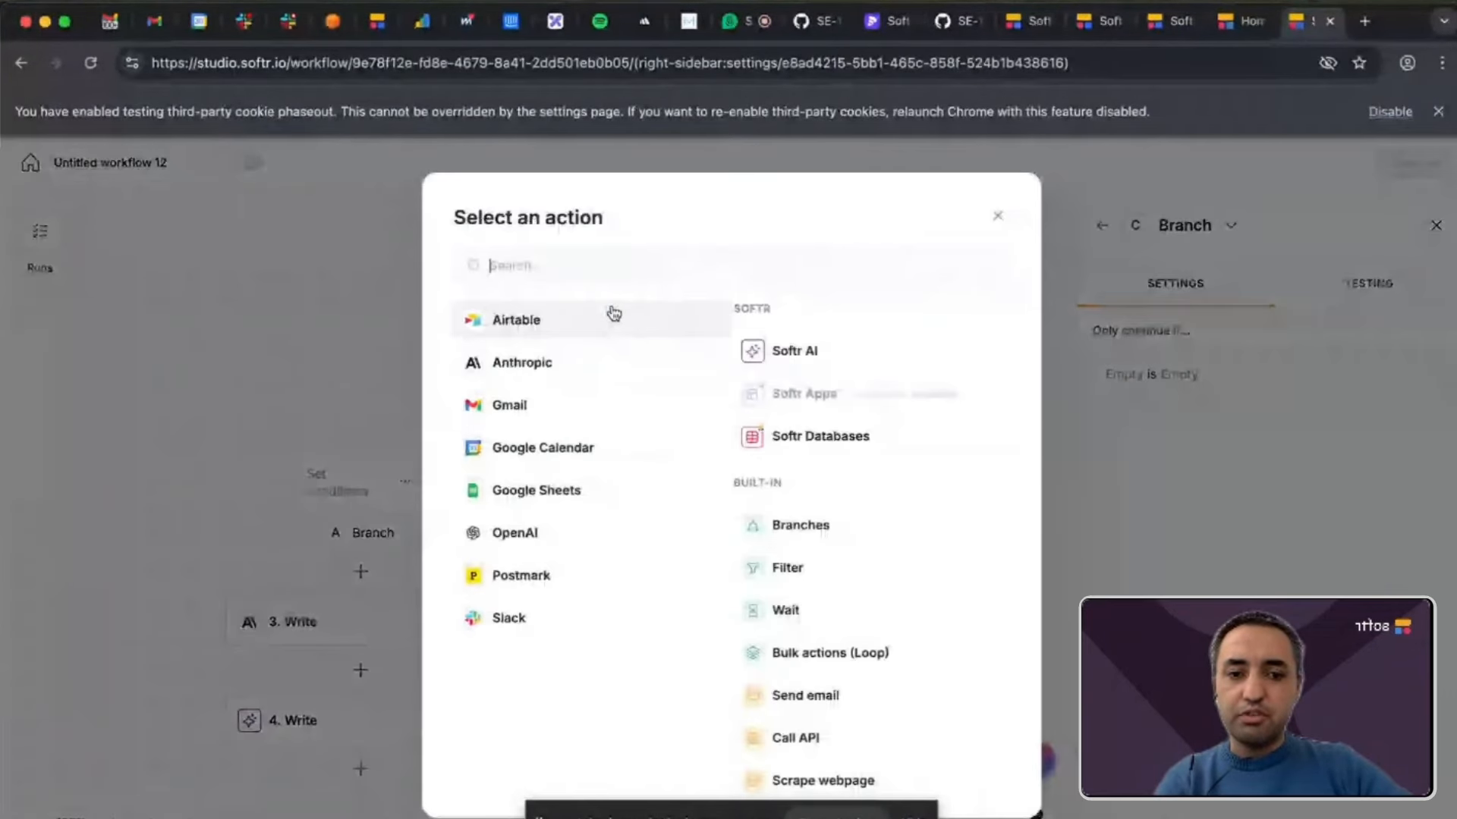
pyautogui.scroll(-2, 850, 497)
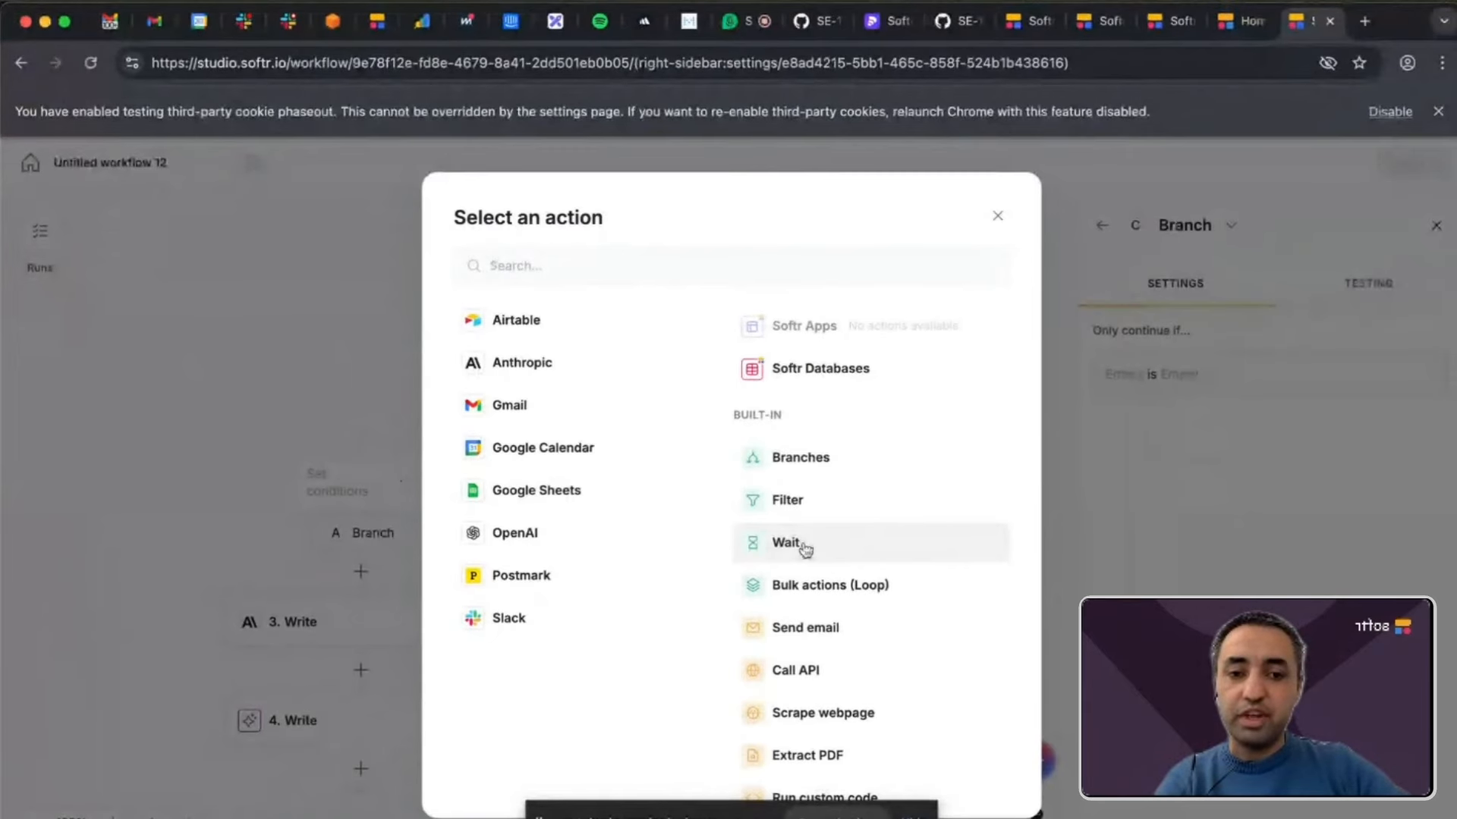
pyautogui.click(872, 591)
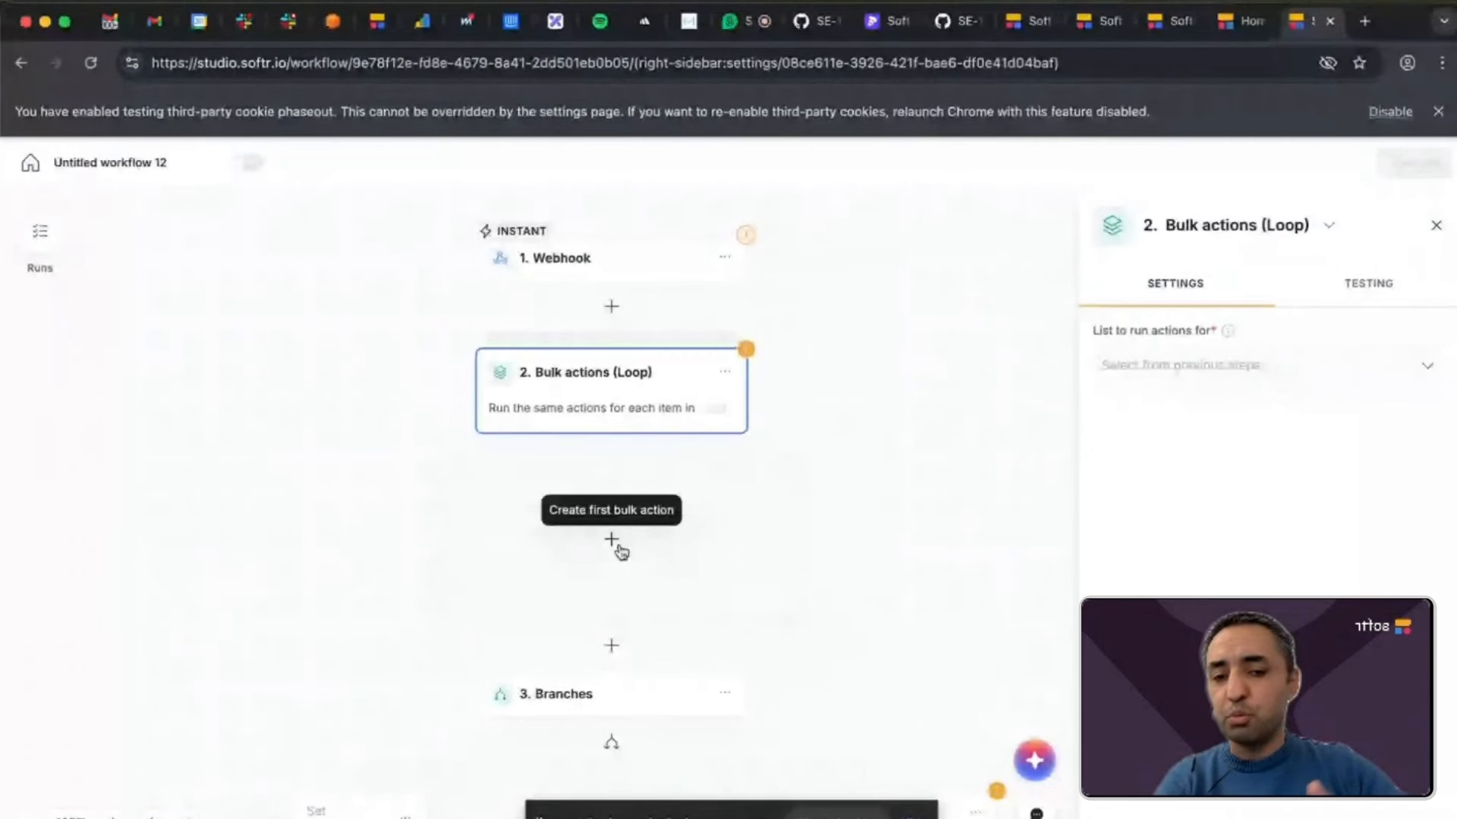
# Add a Gmail Send email action as the first action inside the bulk actions loop.
pyautogui.scroll(-1, 622, 552)
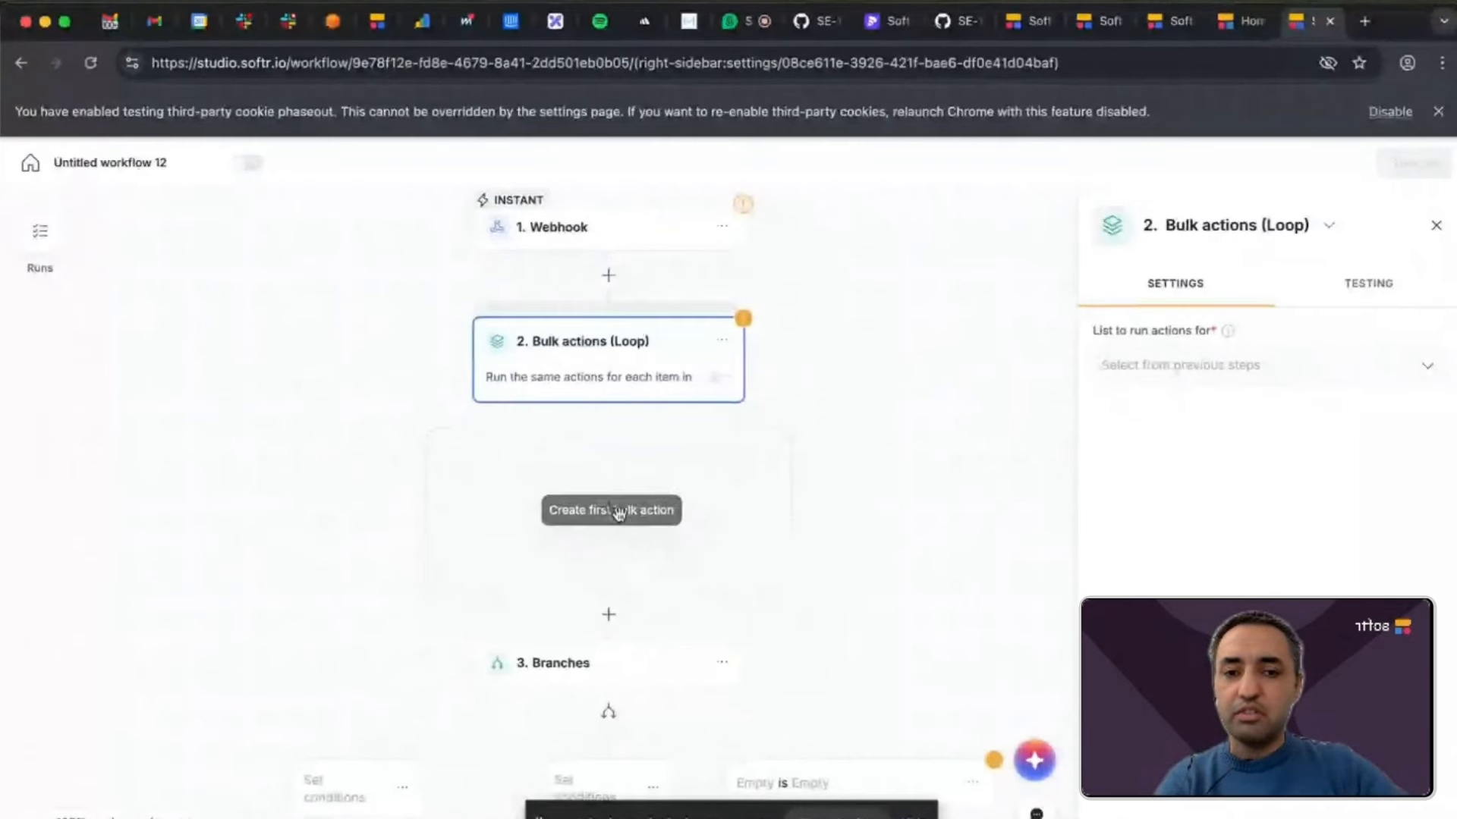
pyautogui.click(634, 550)
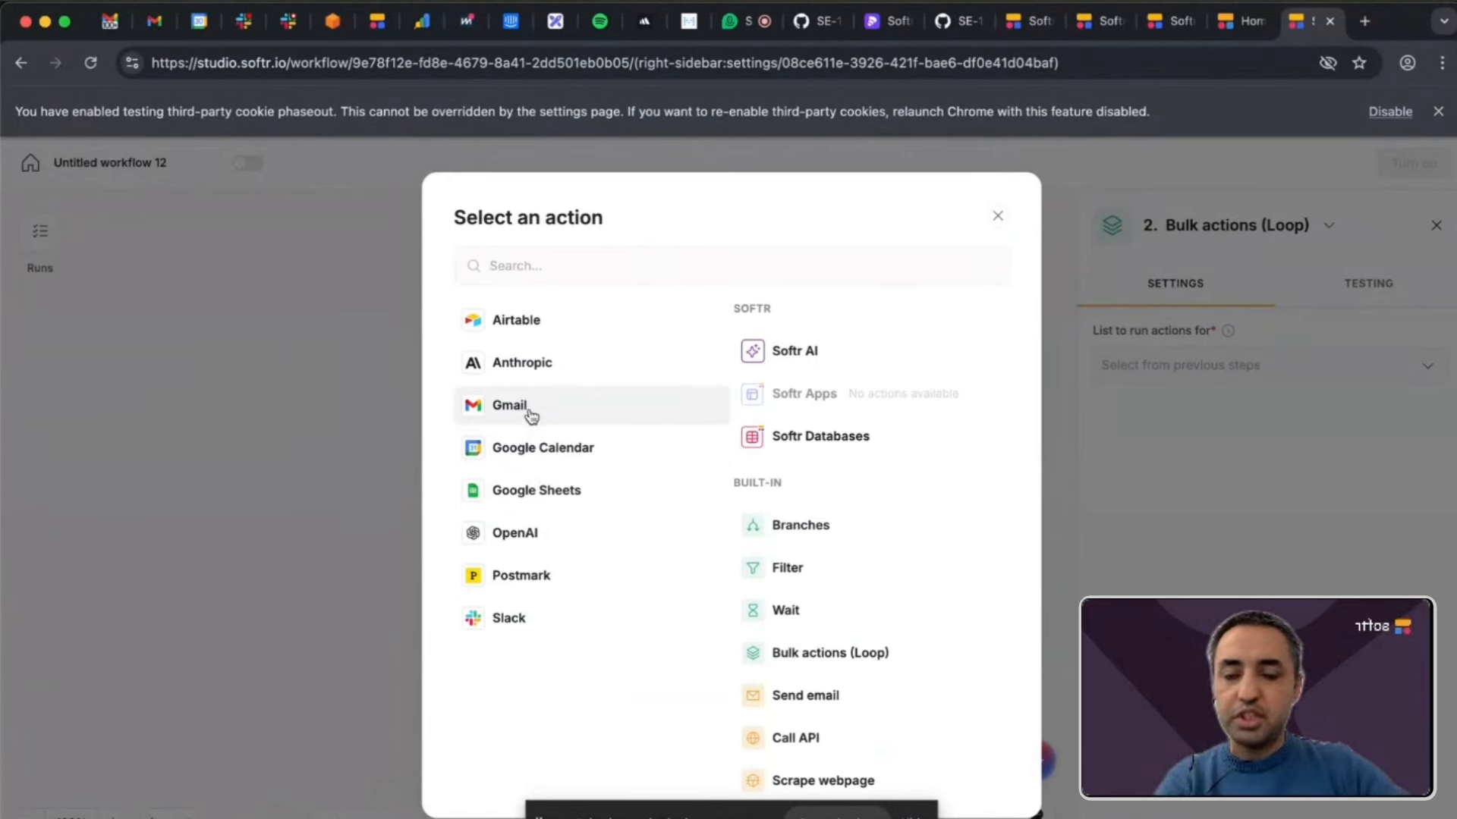
pyautogui.click(529, 410)
pyautogui.click(585, 367)
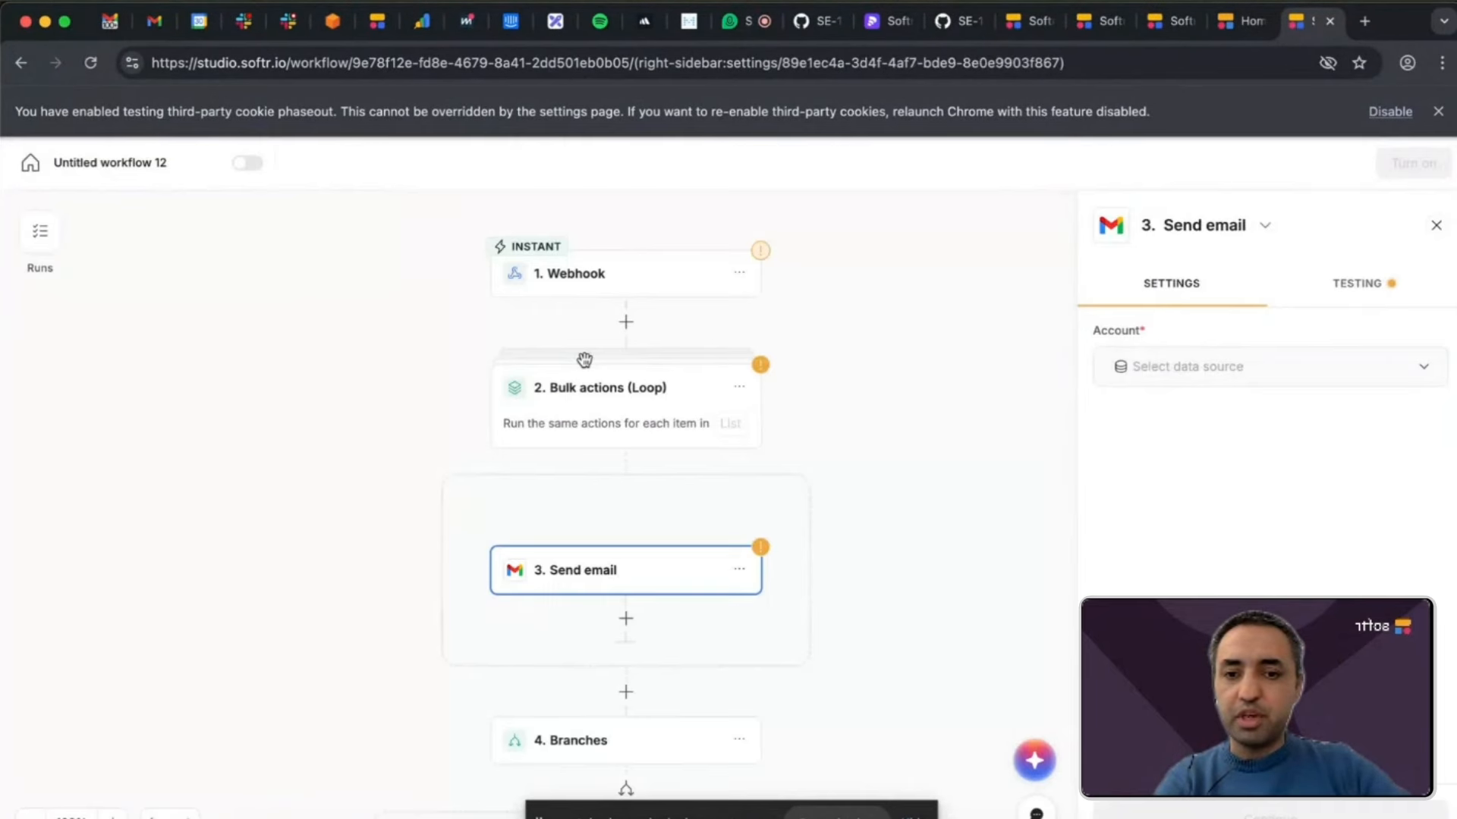
# Add a nested Bulk actions (Loop) step after the Gmail Send email action inside the existing loop.
pyautogui.click(627, 617)
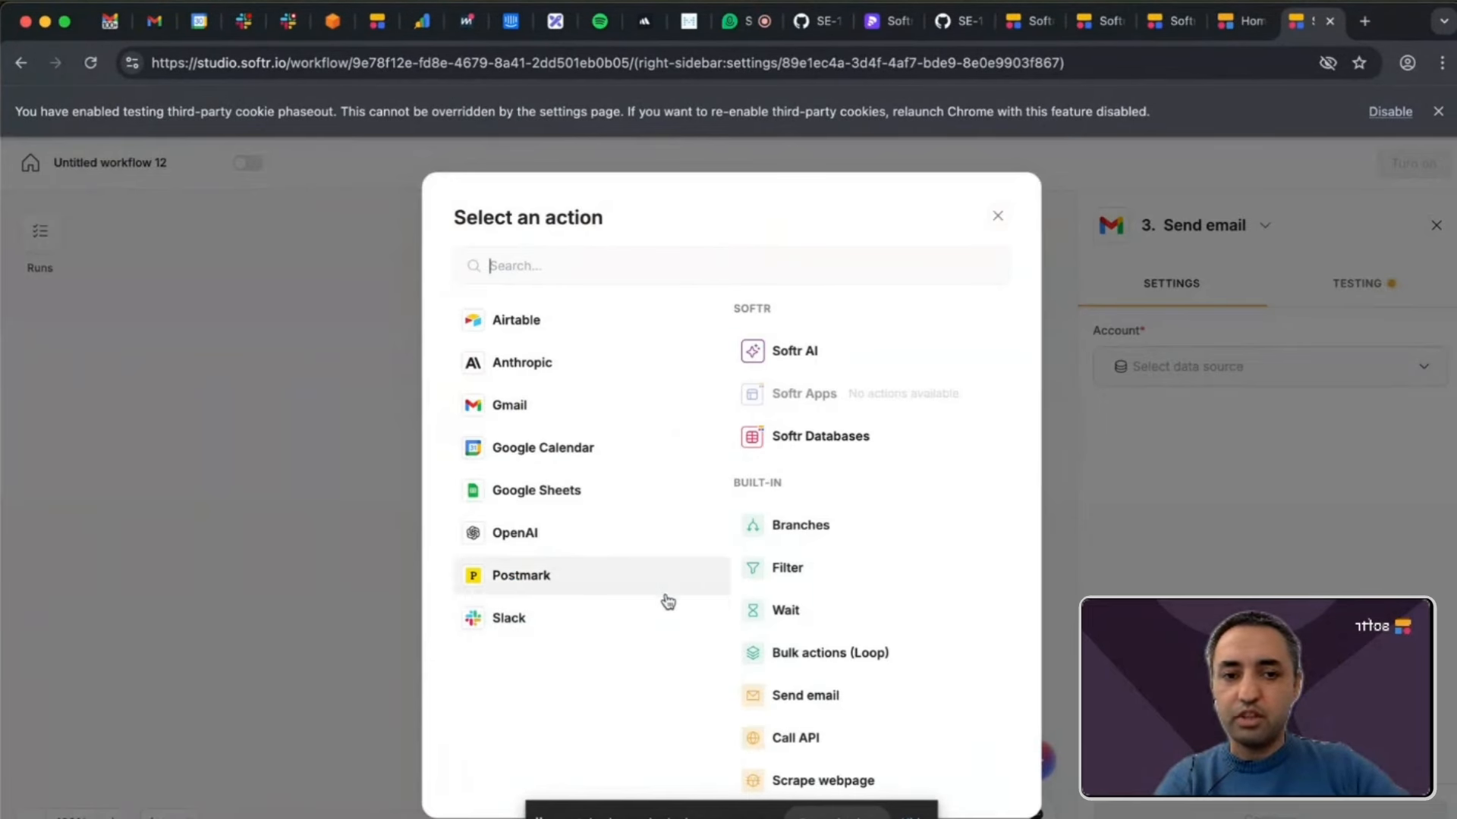
pyautogui.click(810, 651)
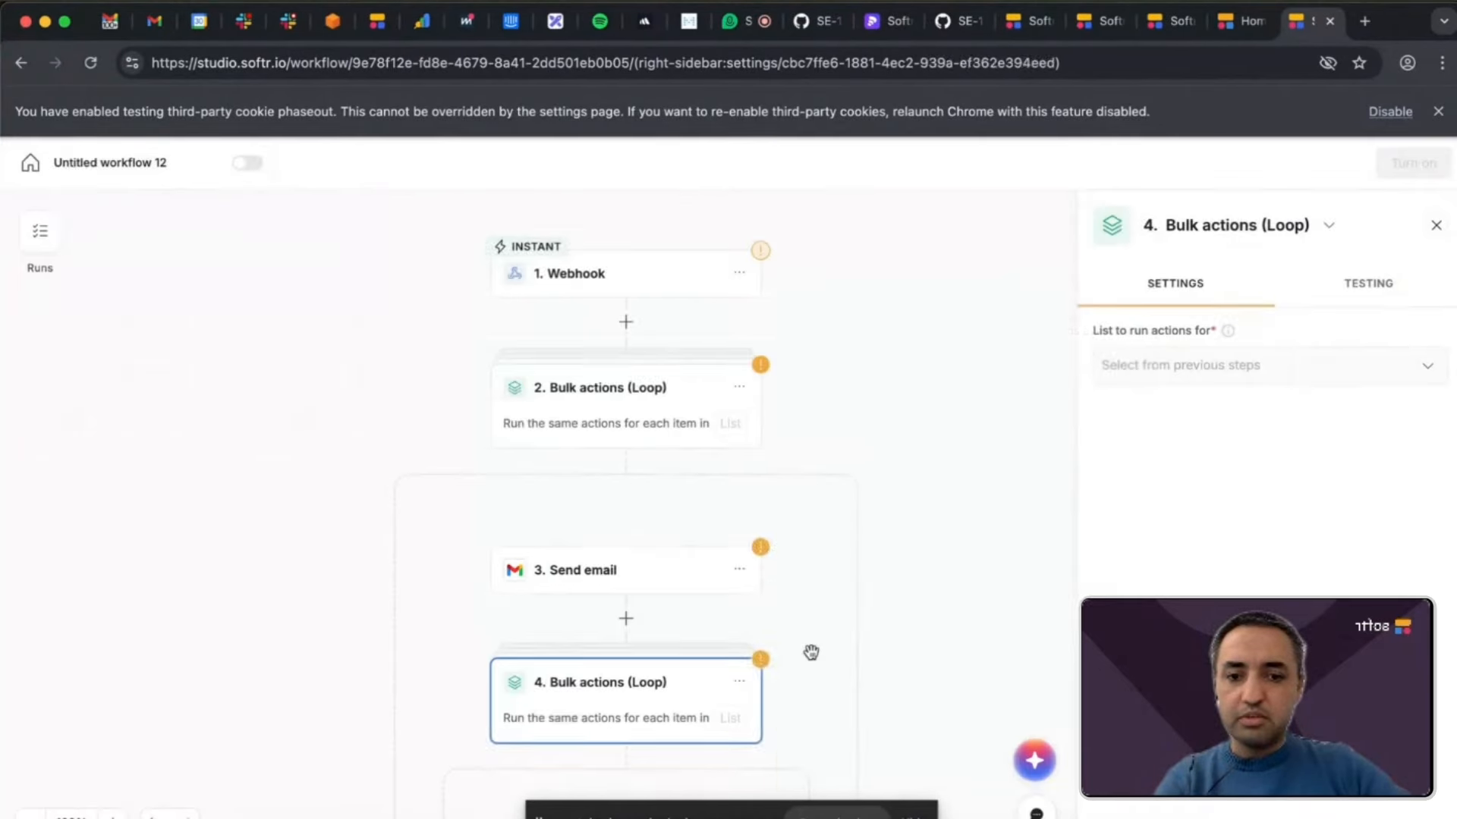
pyautogui.scroll(-3, 811, 652)
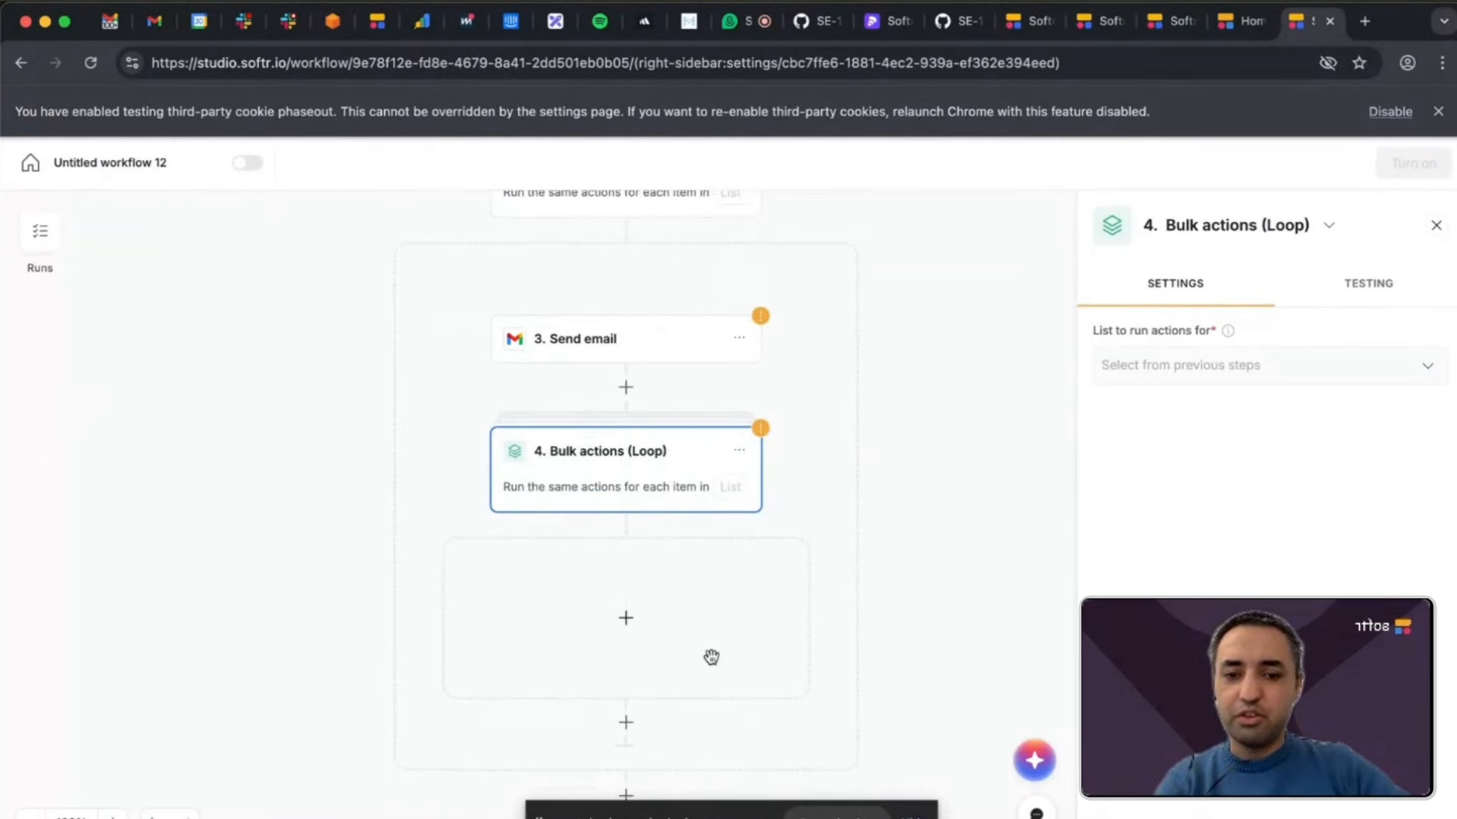
pyautogui.scroll(2, 710, 657)
pyautogui.scroll(-4, 711, 657)
pyautogui.scroll(2, 711, 657)
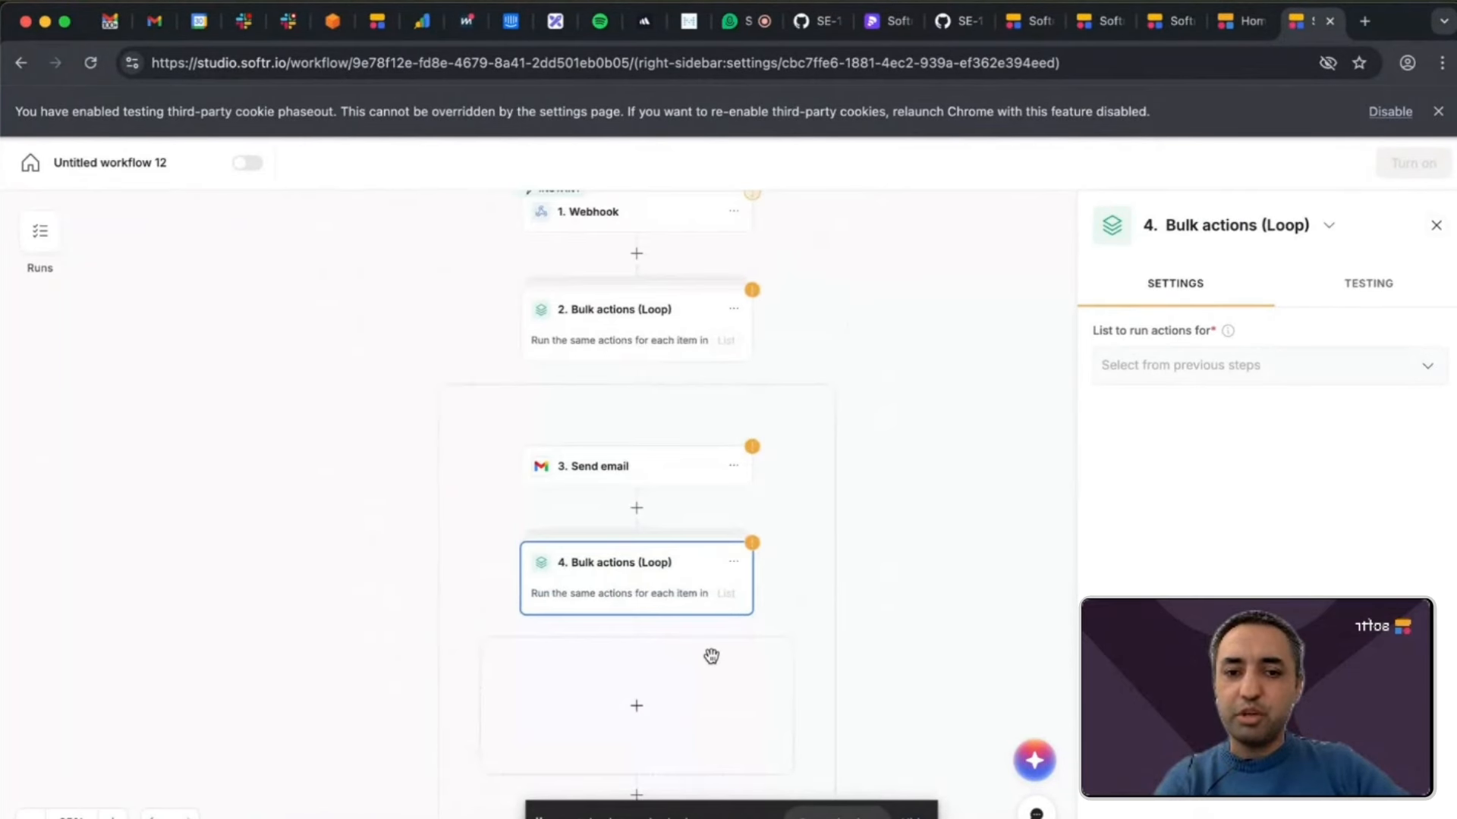
# Insert the built-in Send email action between the webhook and the outer Bulk actions loop.
pyautogui.scroll(2, 703, 394)
pyautogui.scroll(3, 702, 394)
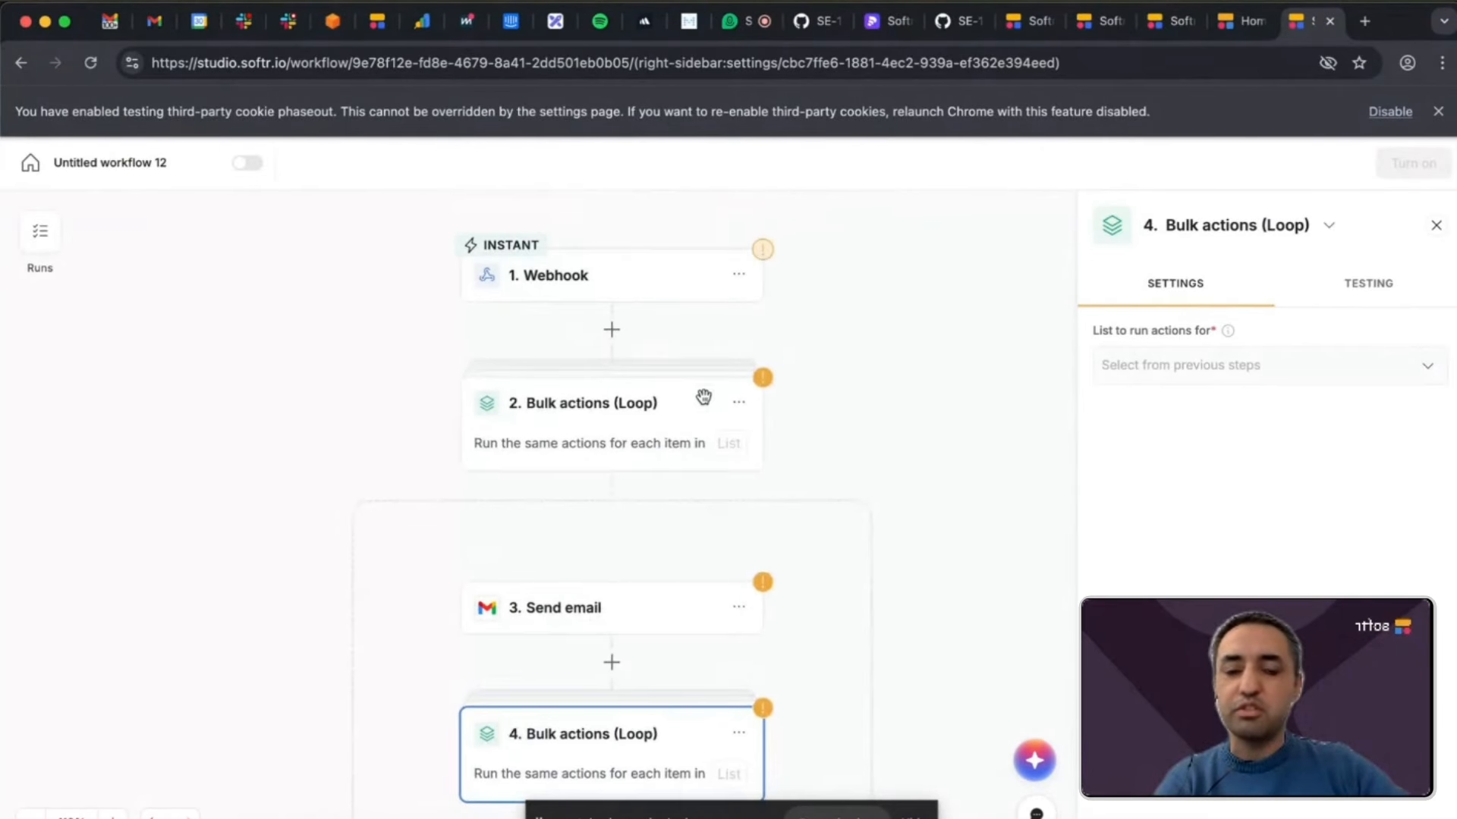
pyautogui.click(611, 329)
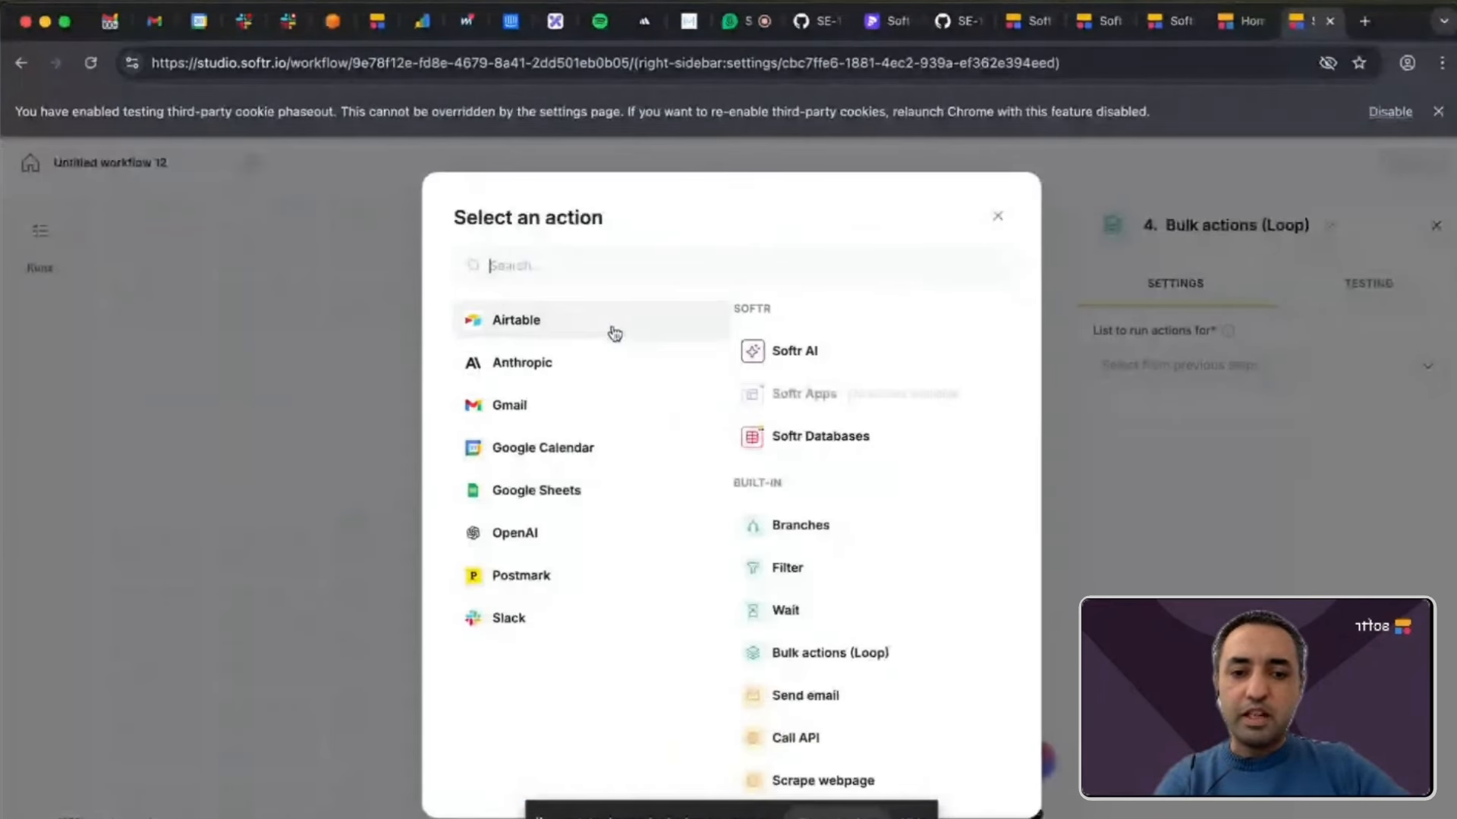
pyautogui.scroll(-1, 800, 562)
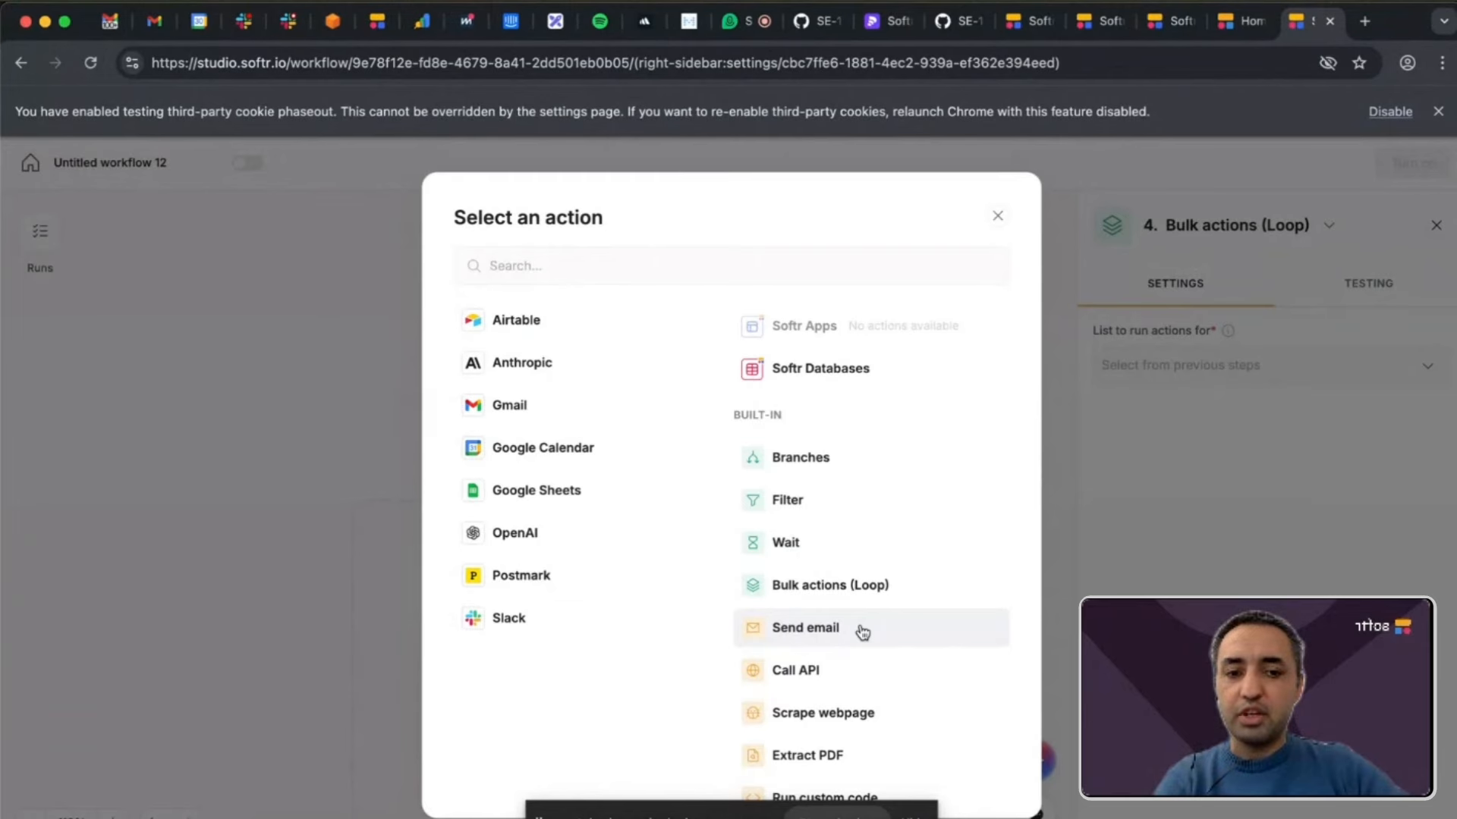
pyautogui.click(862, 632)
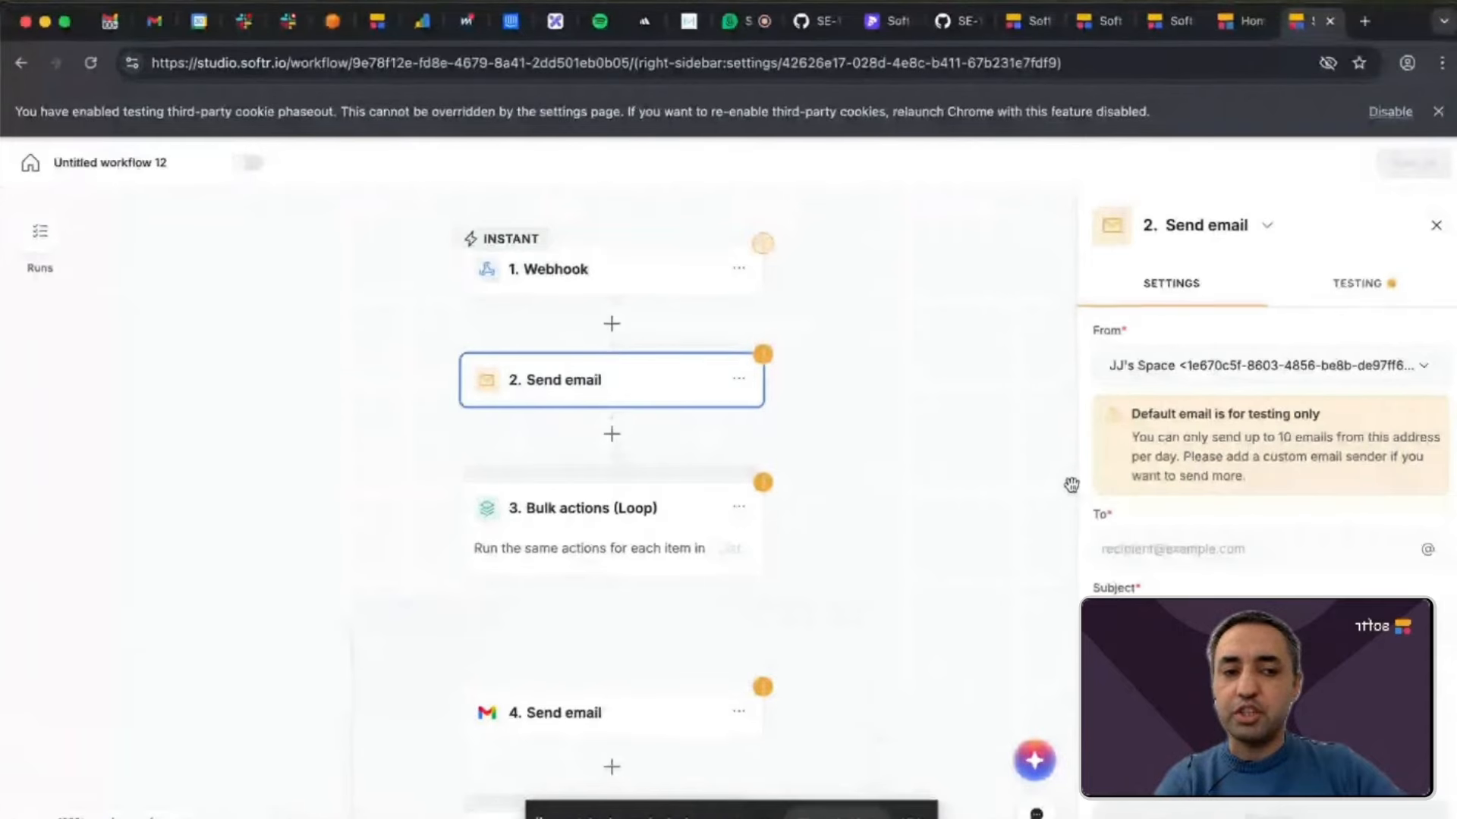
# Add a Call API action after the built-in Send email step and review its headers and request body settings.
pyautogui.click(612, 434)
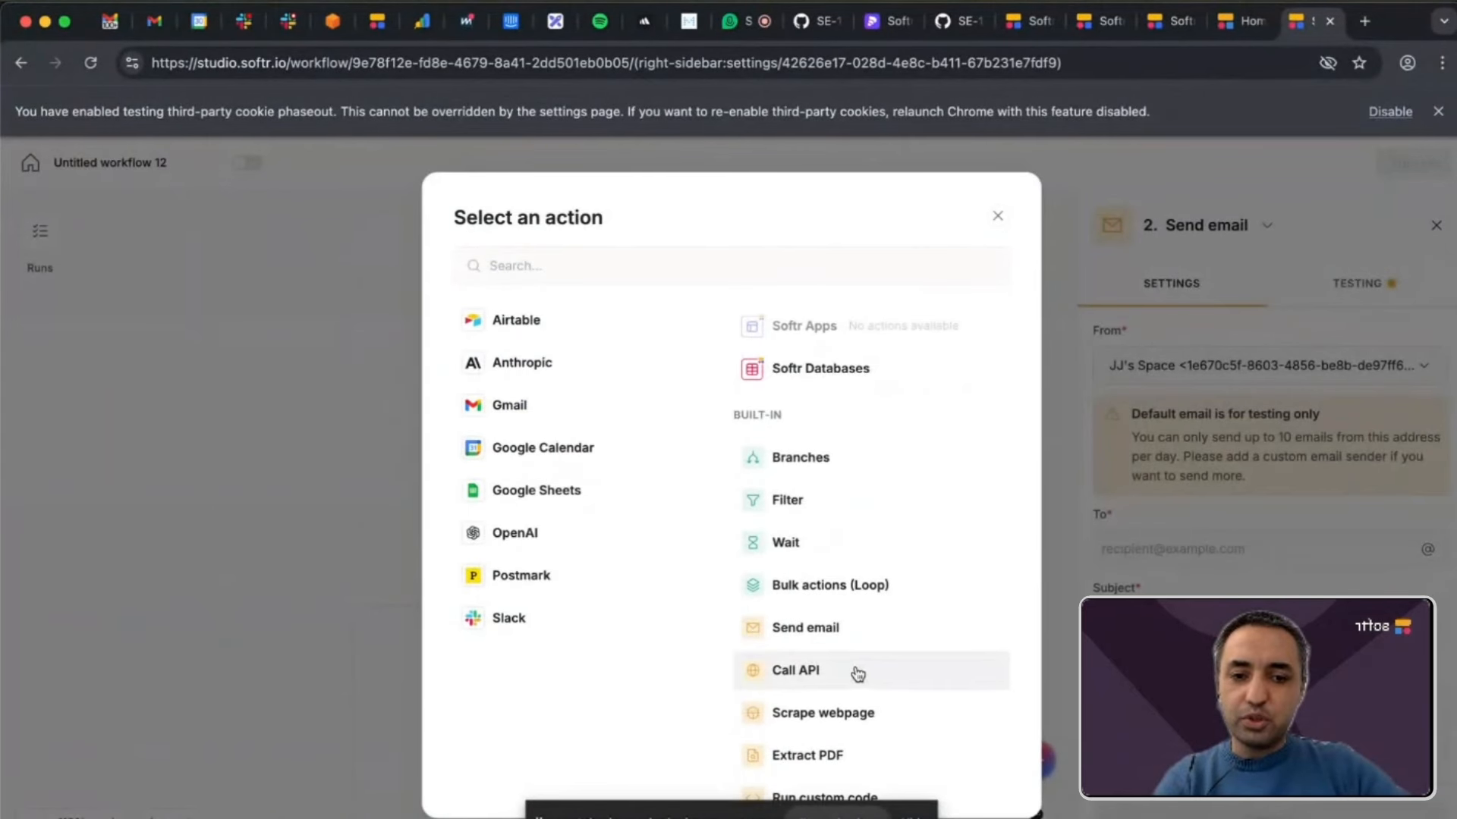
pyautogui.click(846, 671)
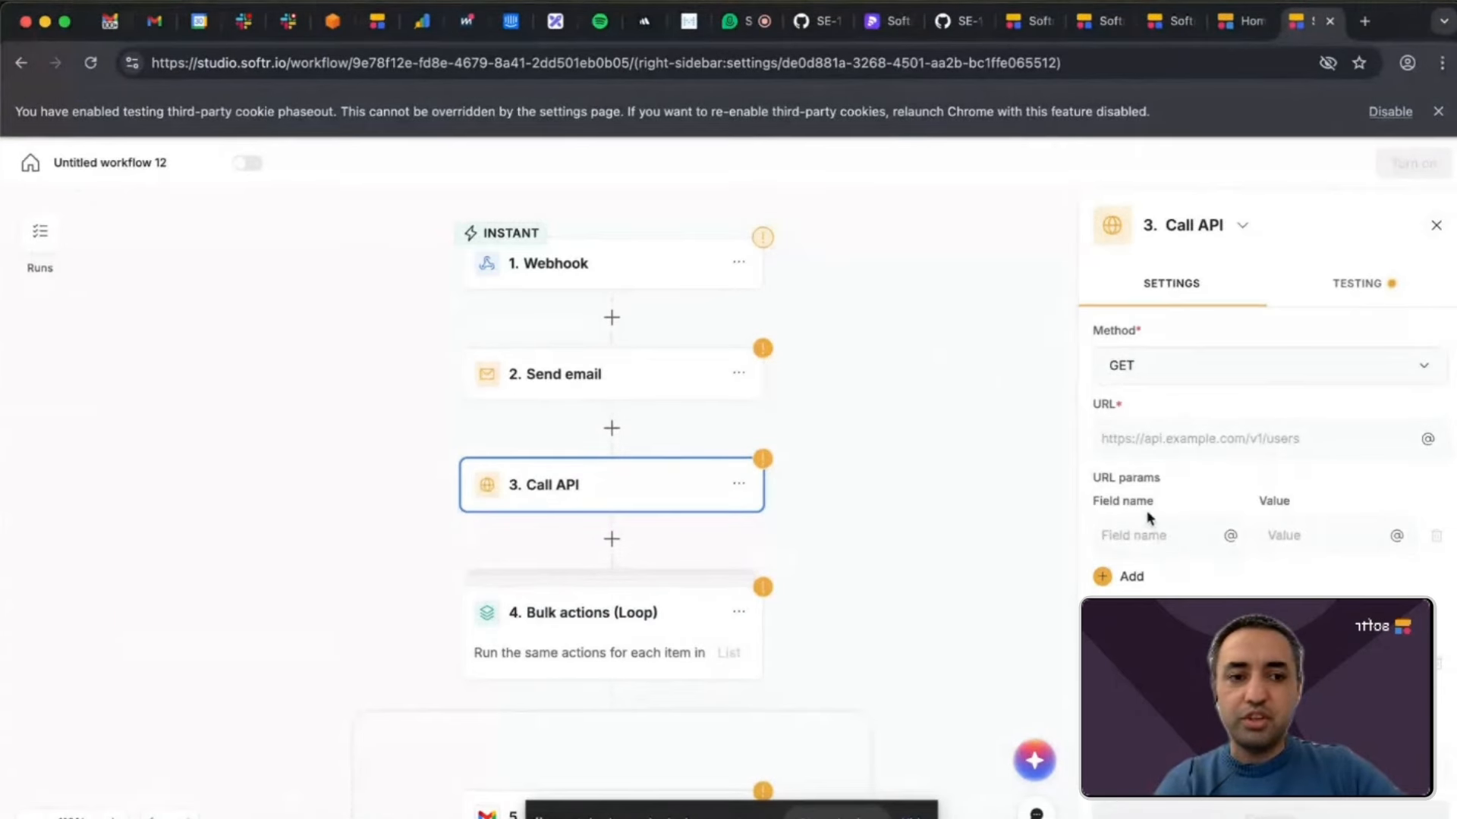
pyautogui.scroll(-3, 1181, 554)
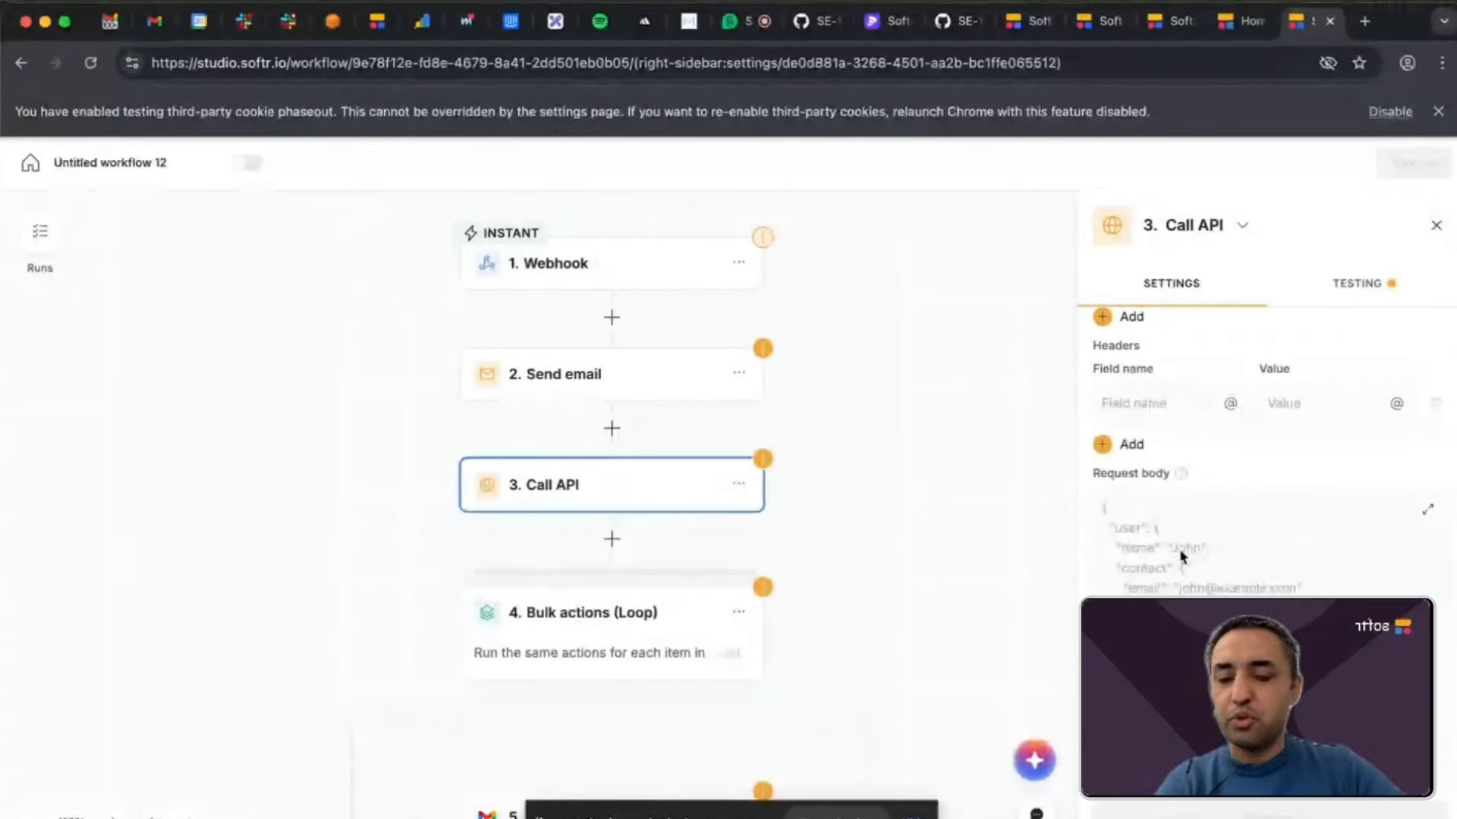
# Add a Run custom code action after the Call API step and check its available languages.
pyautogui.click(611, 541)
pyautogui.scroll(-1, 755, 559)
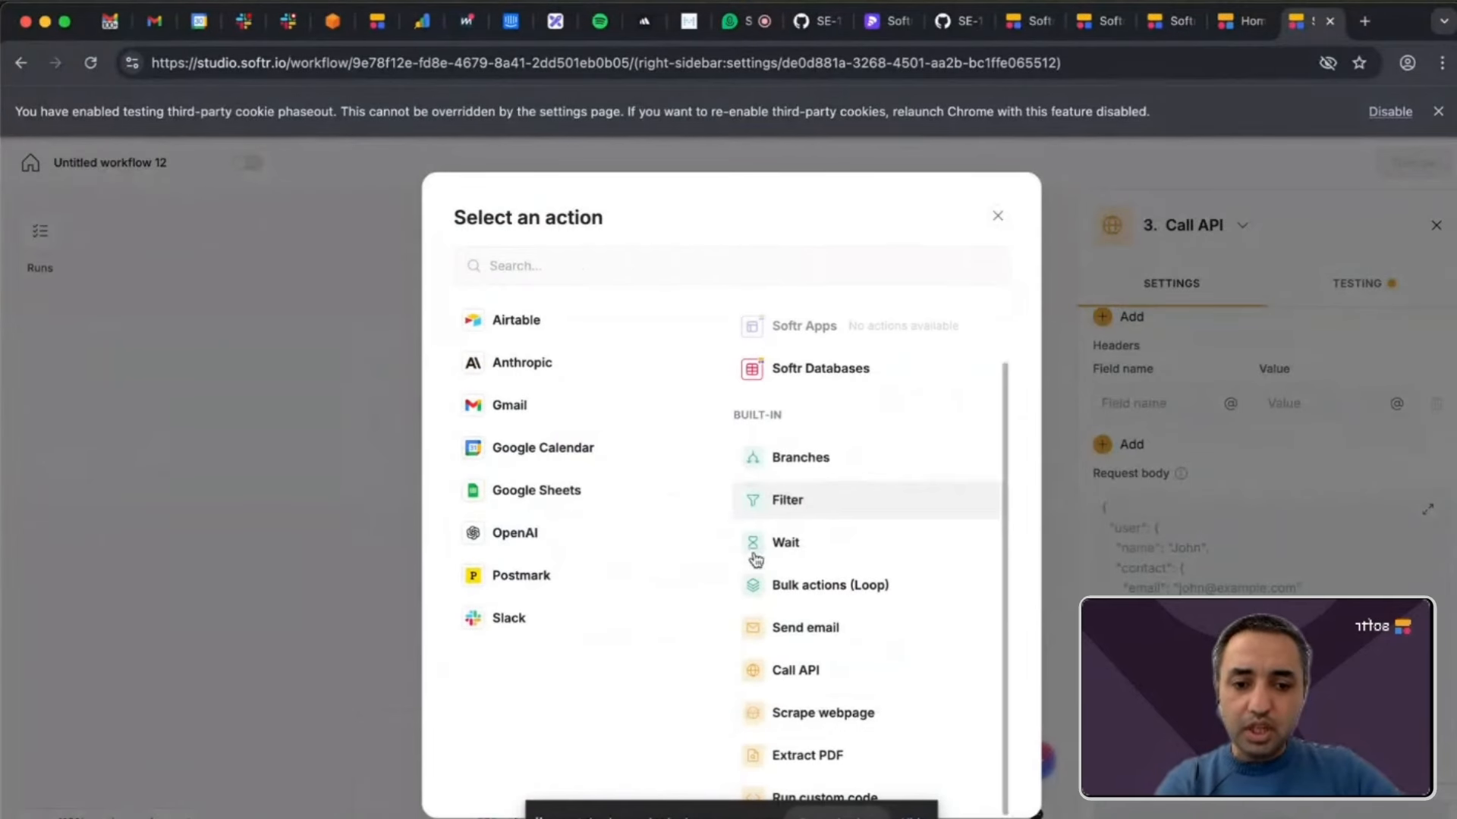
pyautogui.click(910, 816)
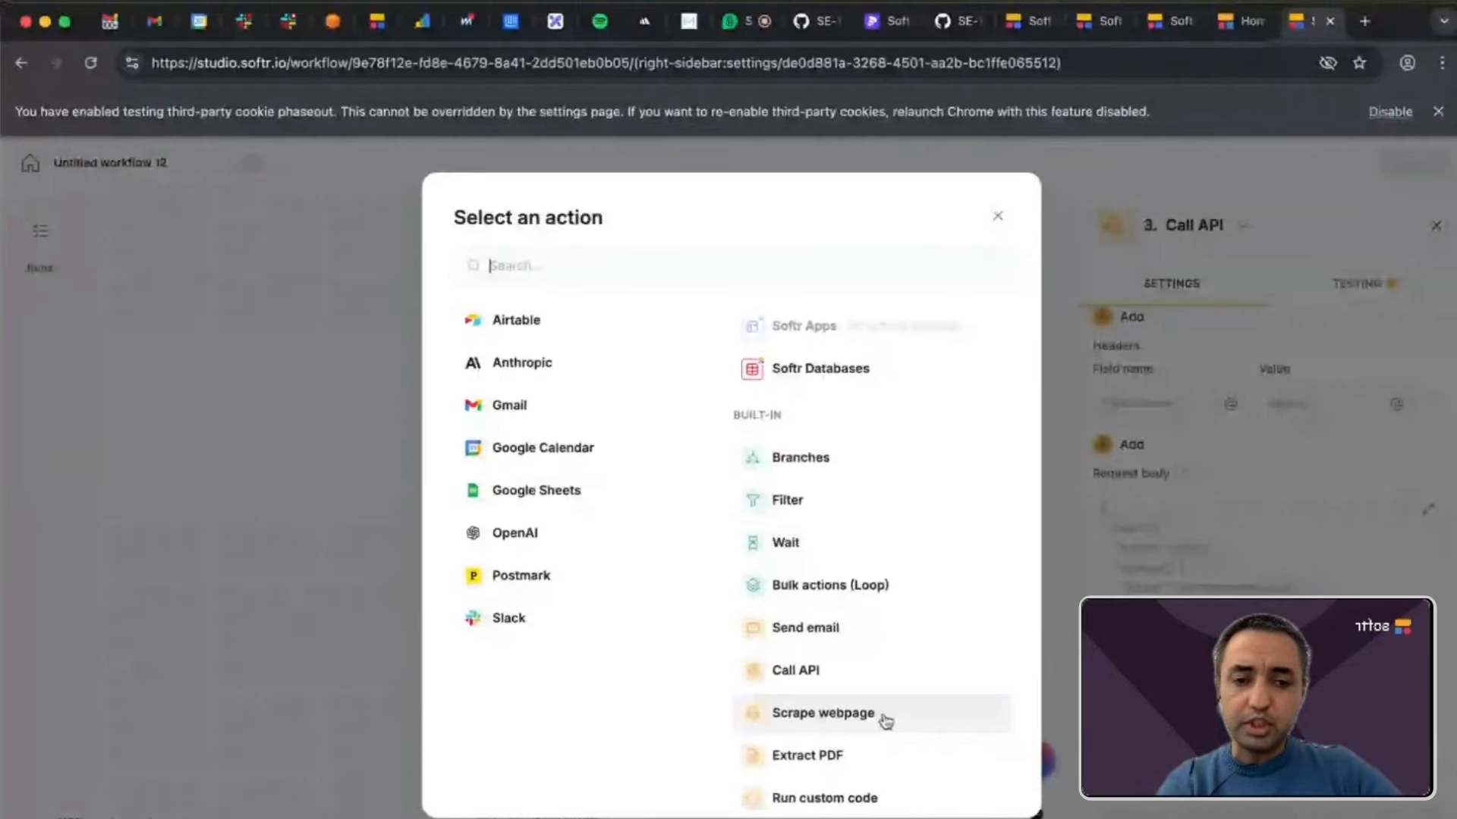
pyautogui.click(825, 798)
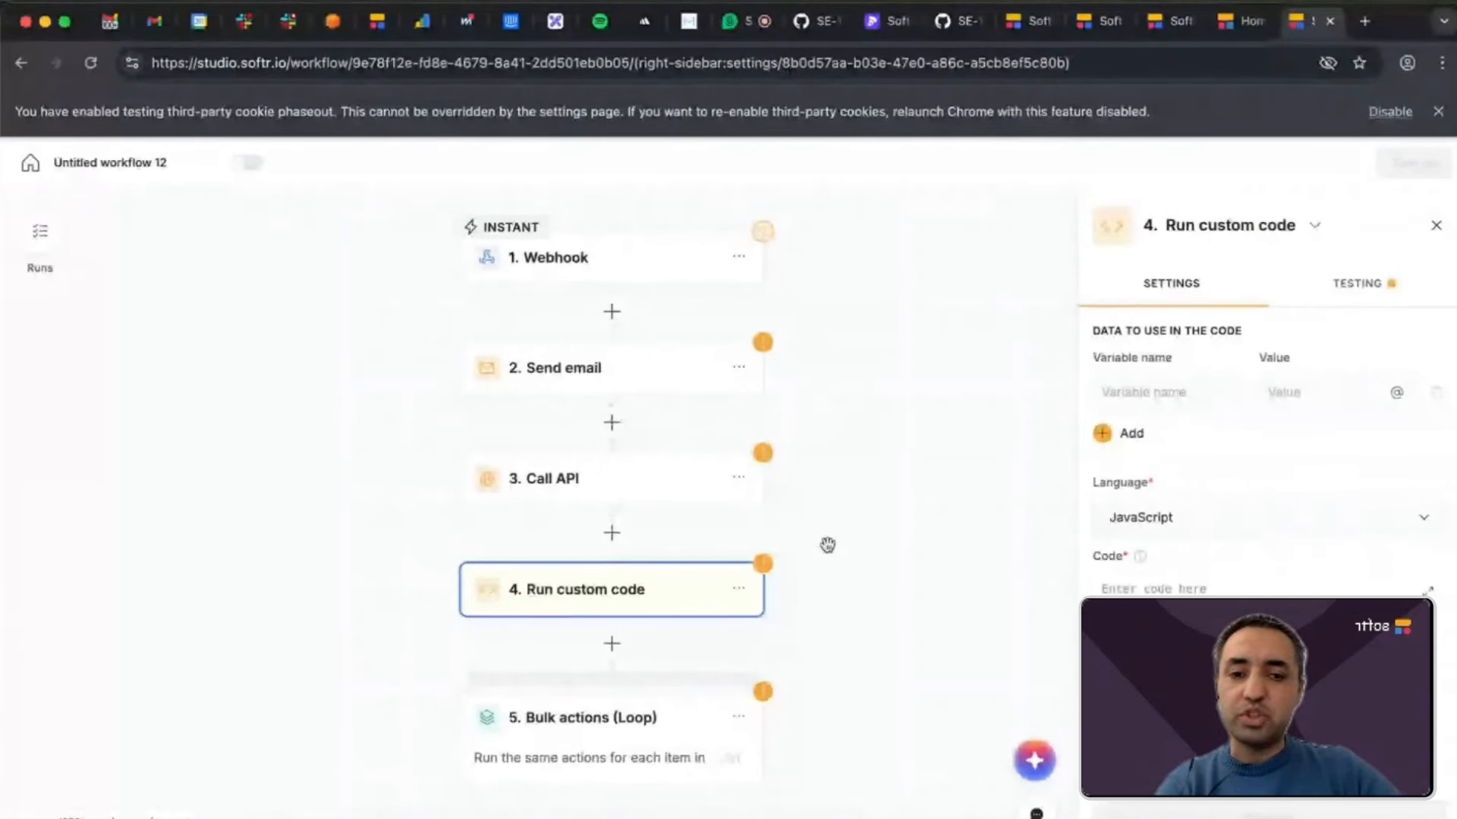
pyautogui.click(1196, 529)
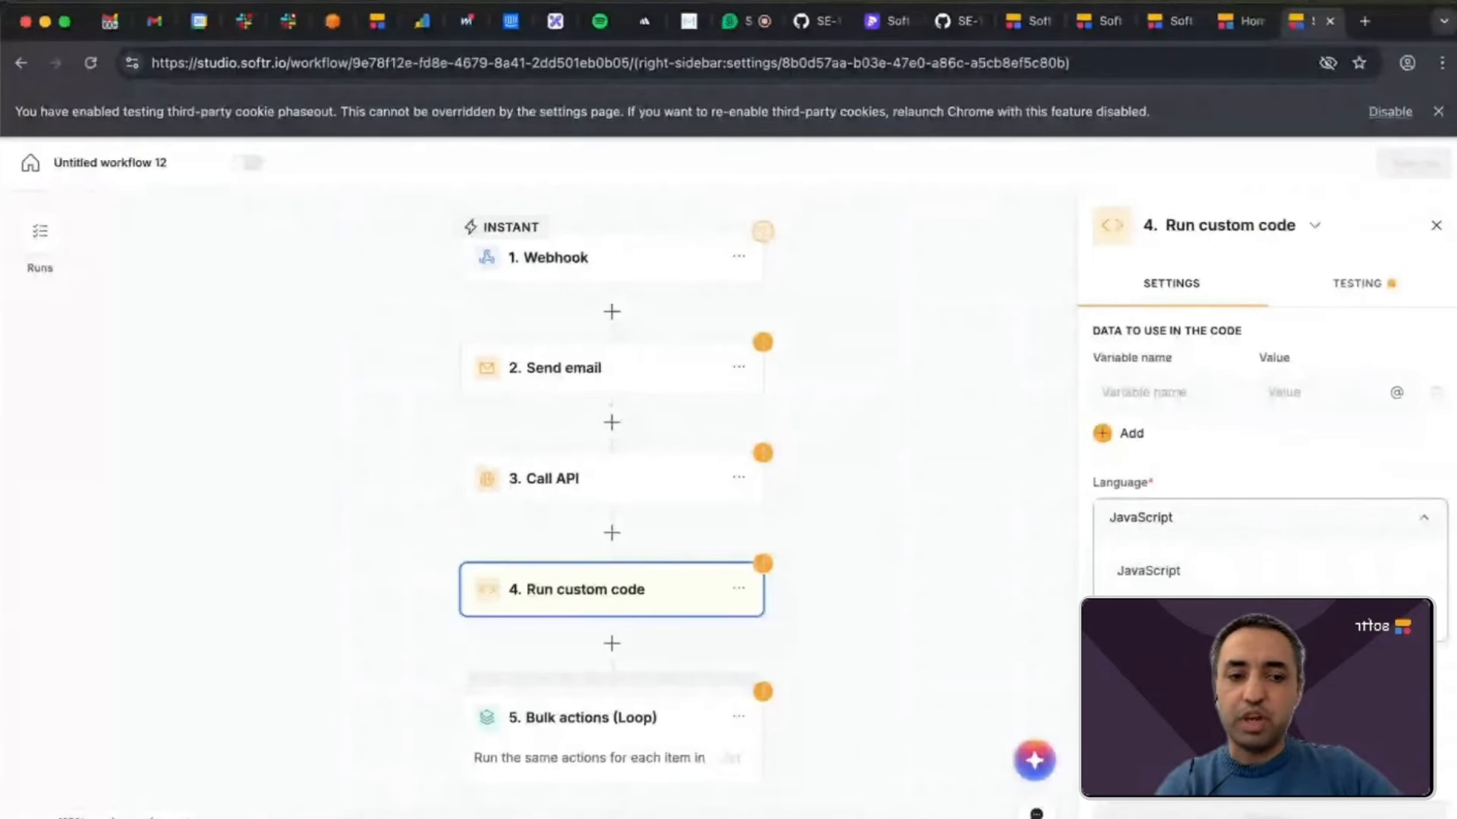
pyautogui.click(1207, 480)
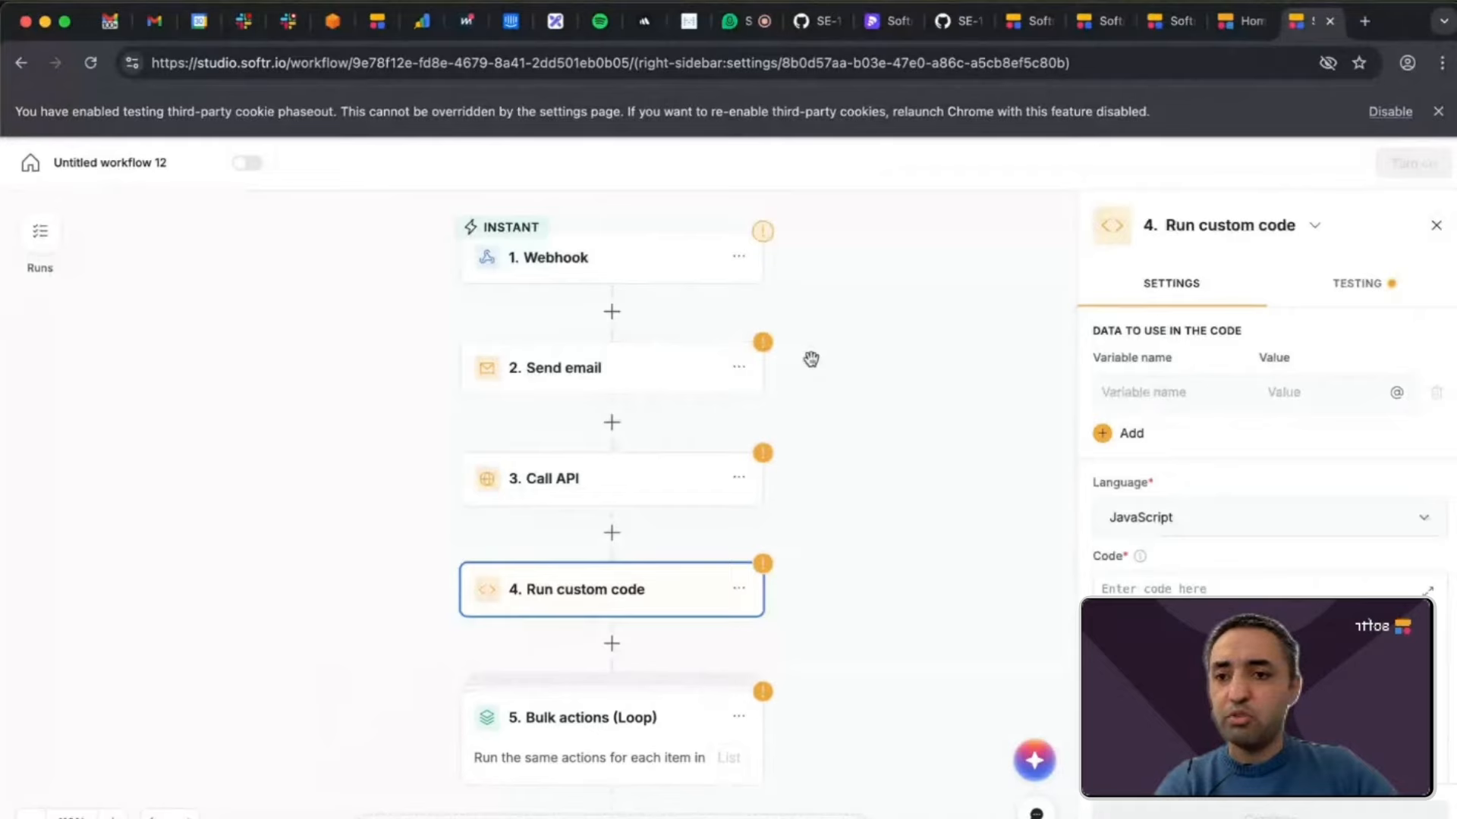
pyautogui.scroll(3, 823, 413)
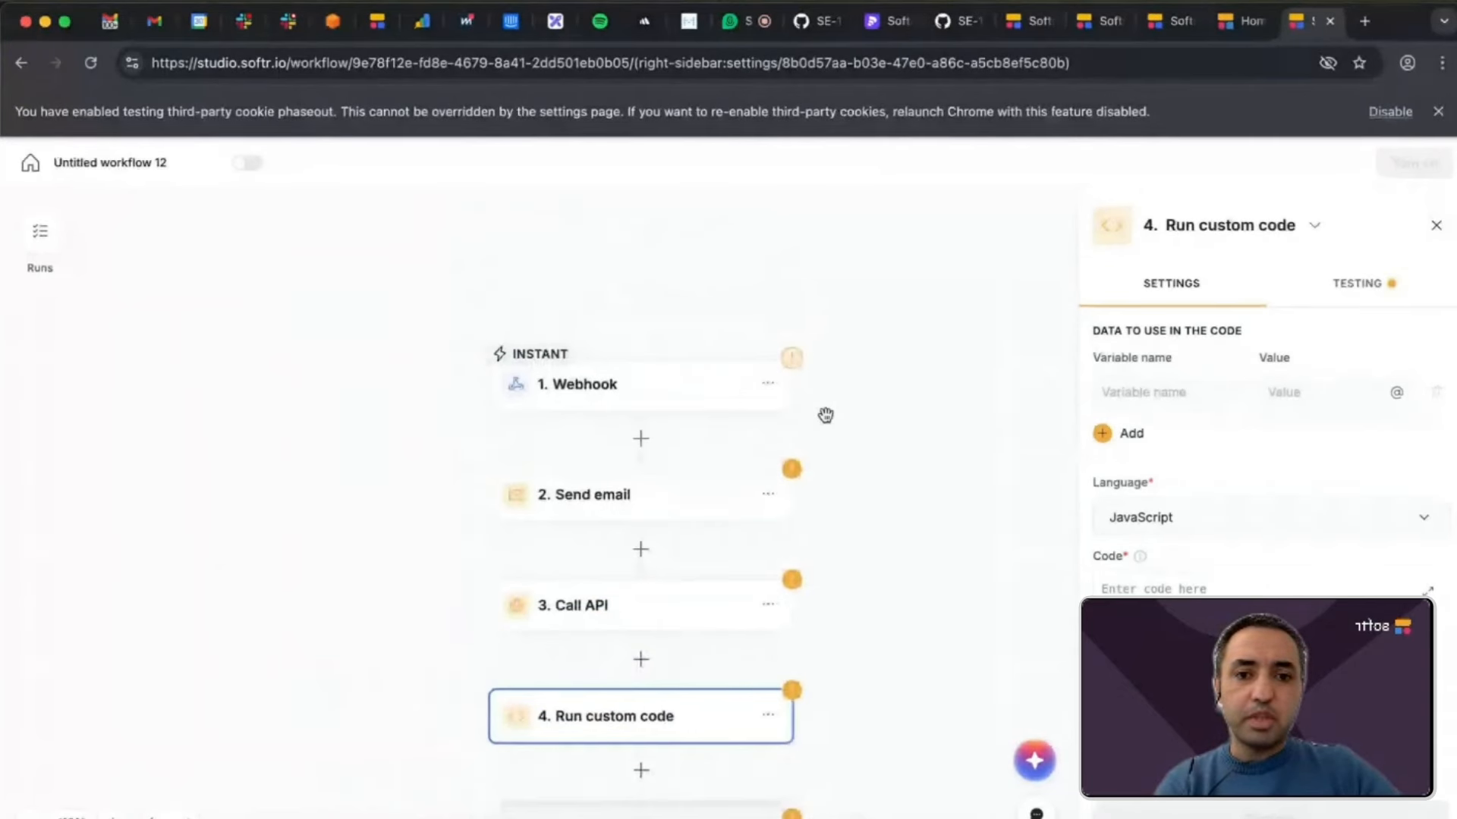
pyautogui.scroll(-2, 826, 415)
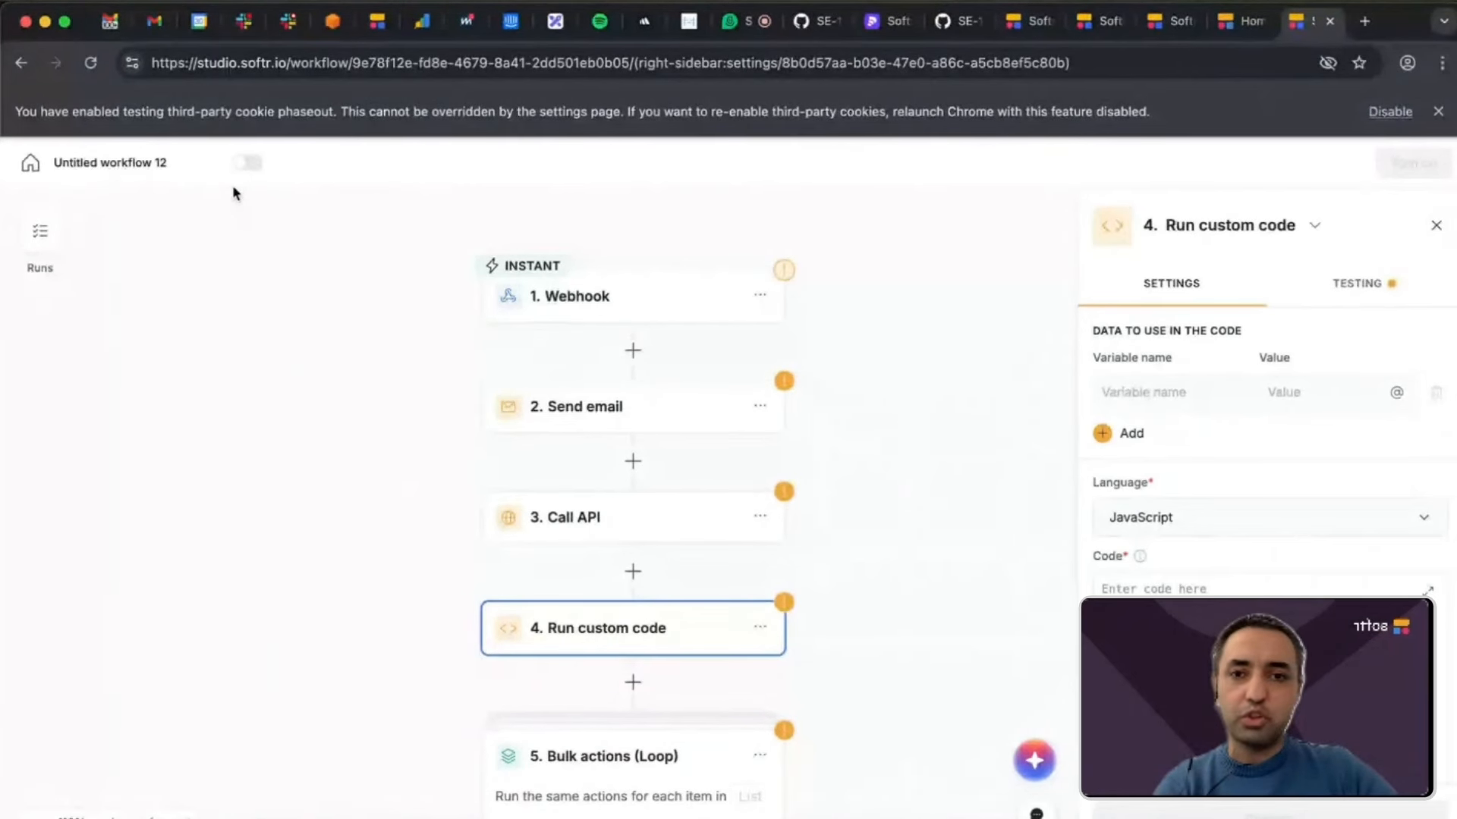
# Leave the workflow for the dashboard, switch to the HR portal preview and look over its home page and job listings.
pyautogui.click(32, 174)
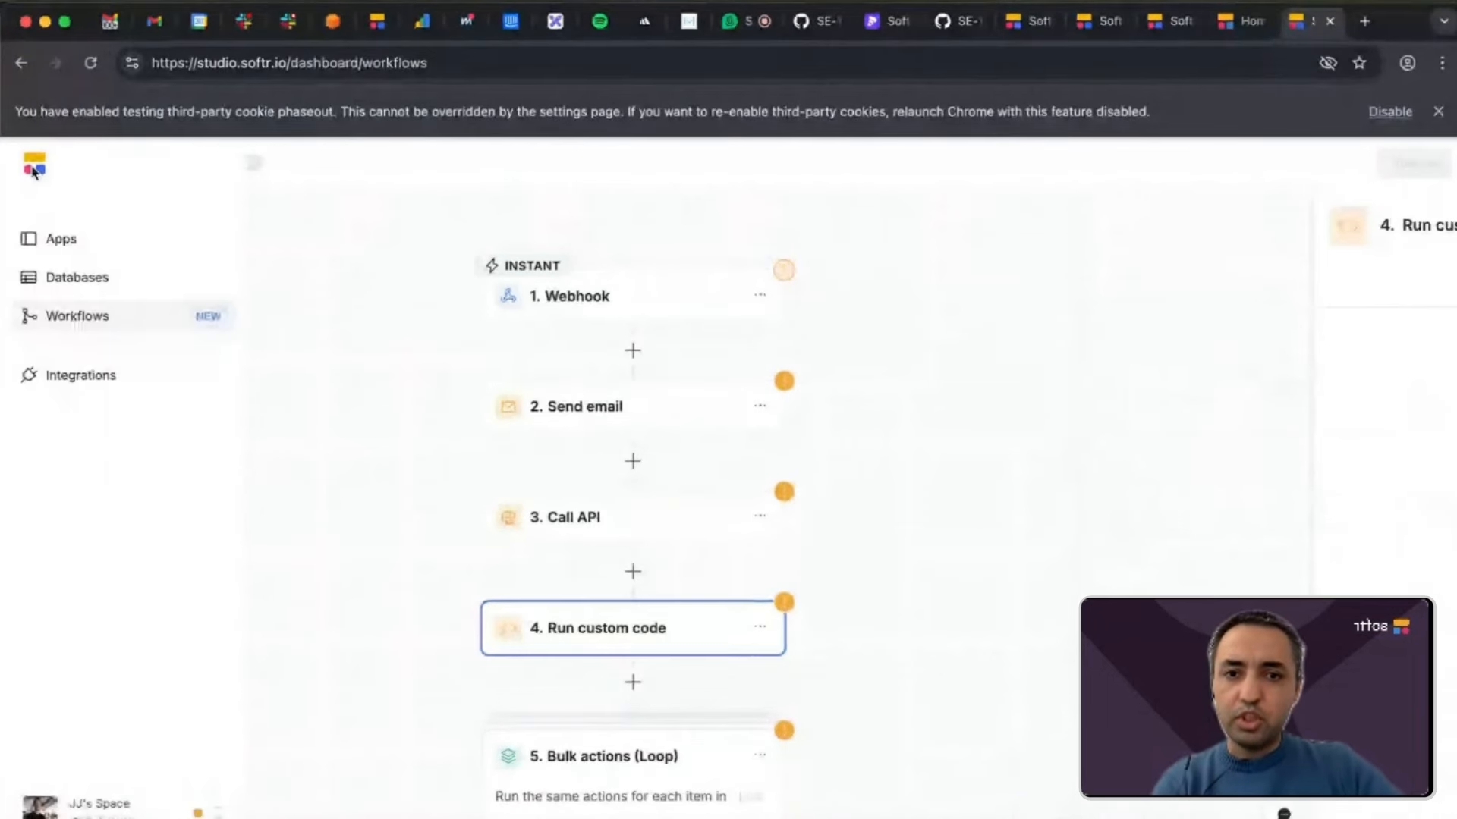
pyautogui.click(1241, 21)
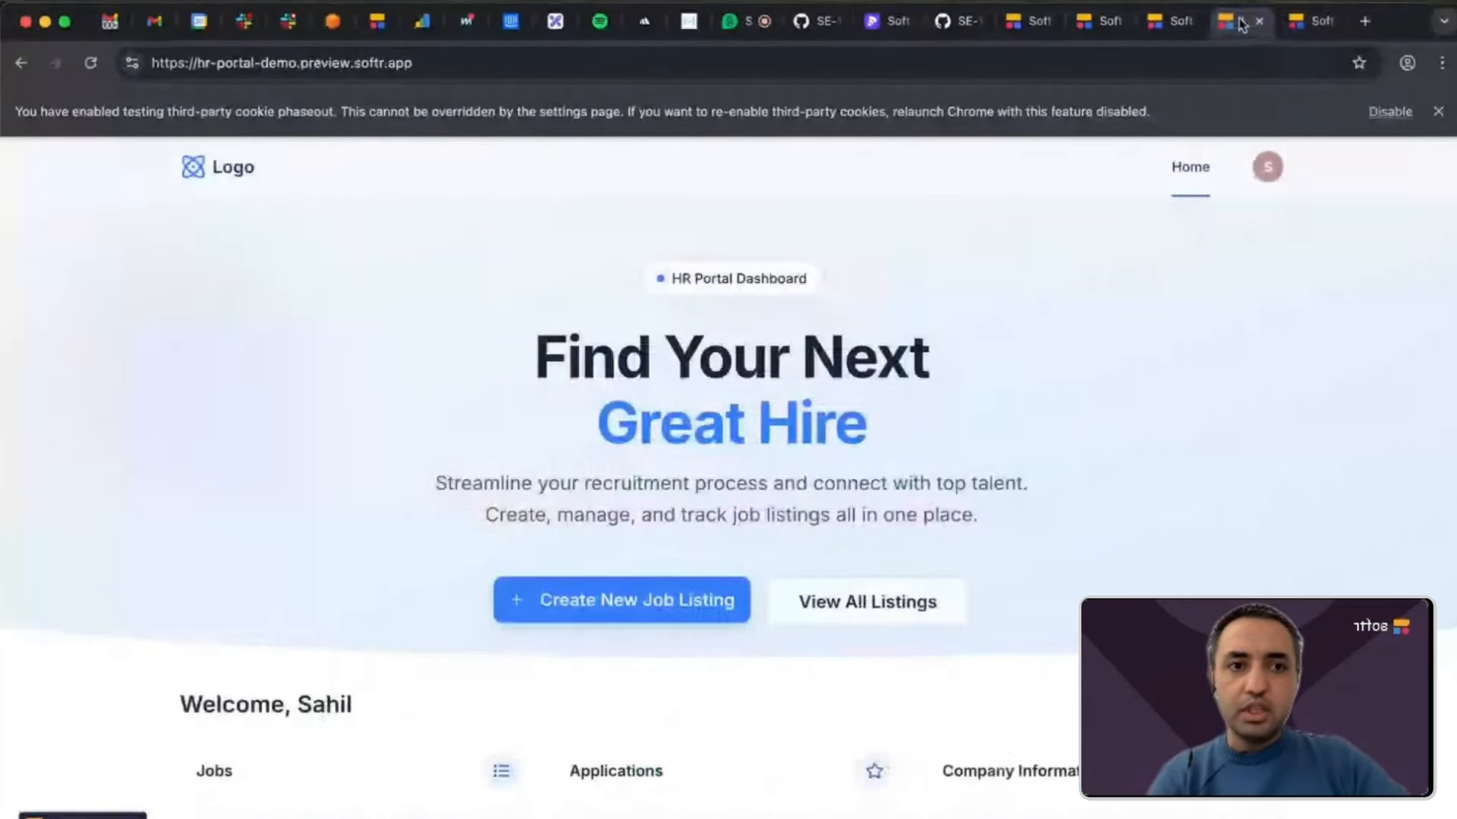
pyautogui.scroll(-4, 1144, 359)
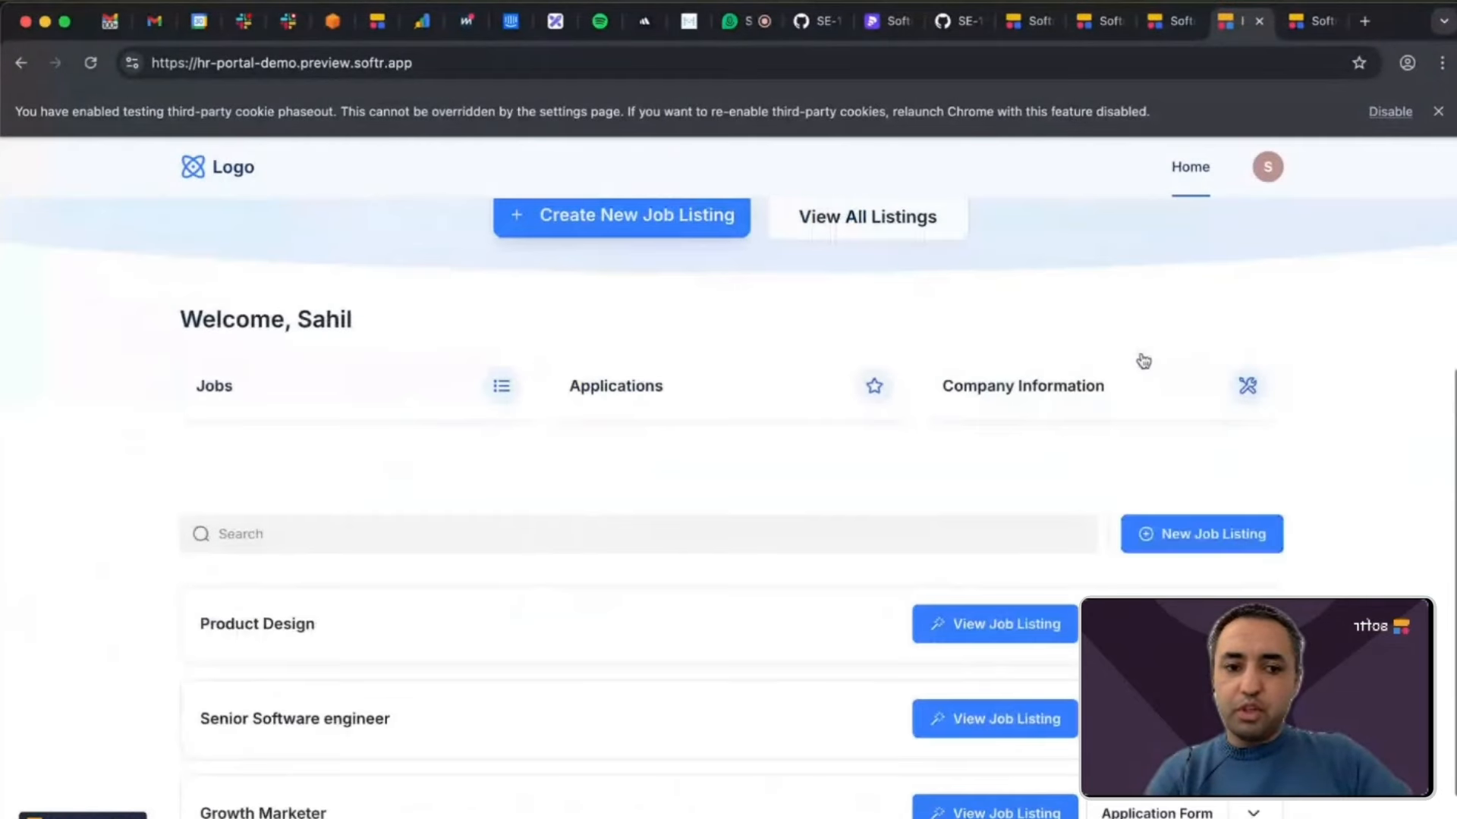
pyautogui.scroll(1, 1142, 303)
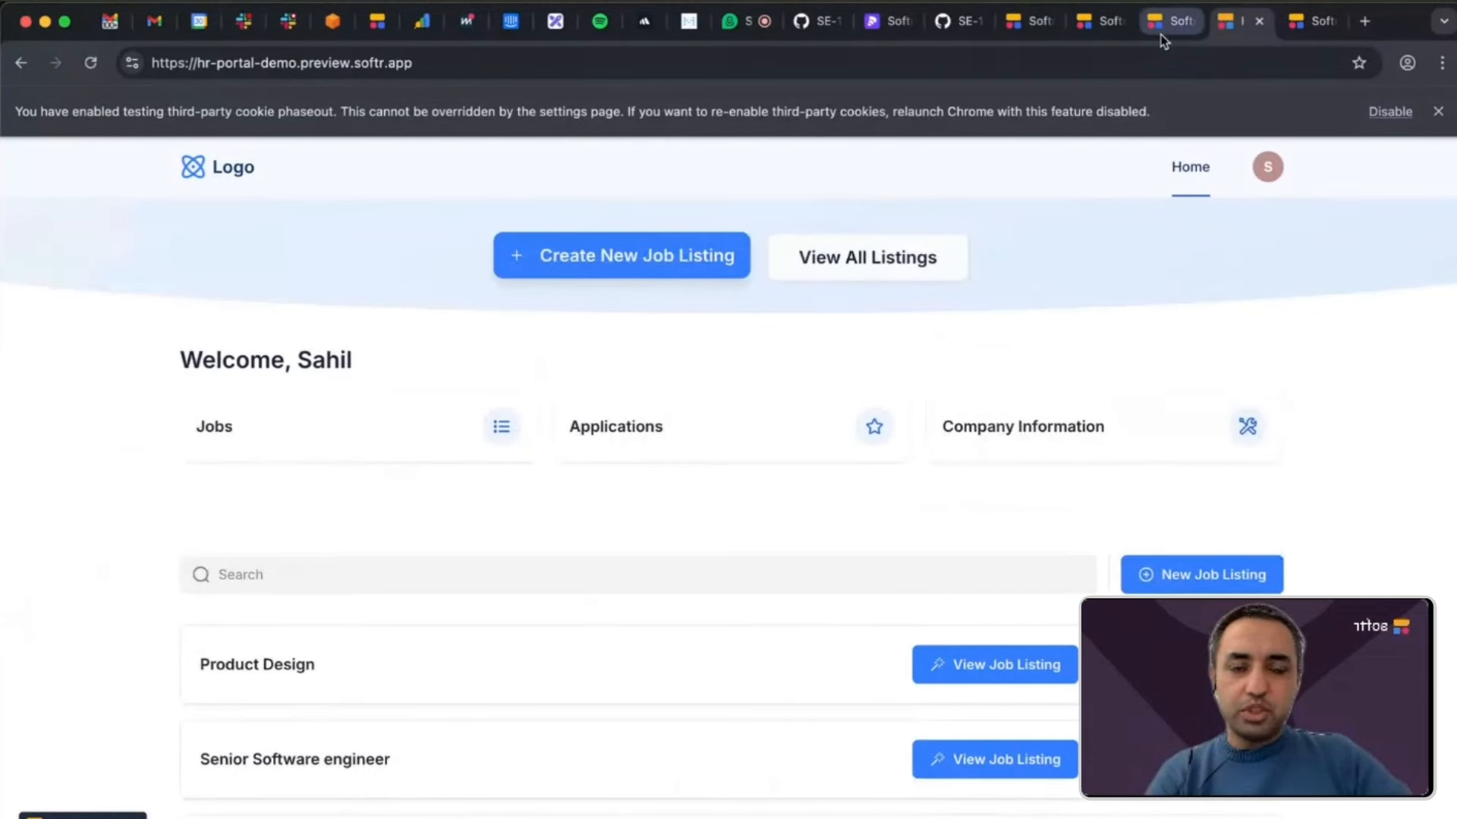
pyautogui.scroll(2, 1053, 357)
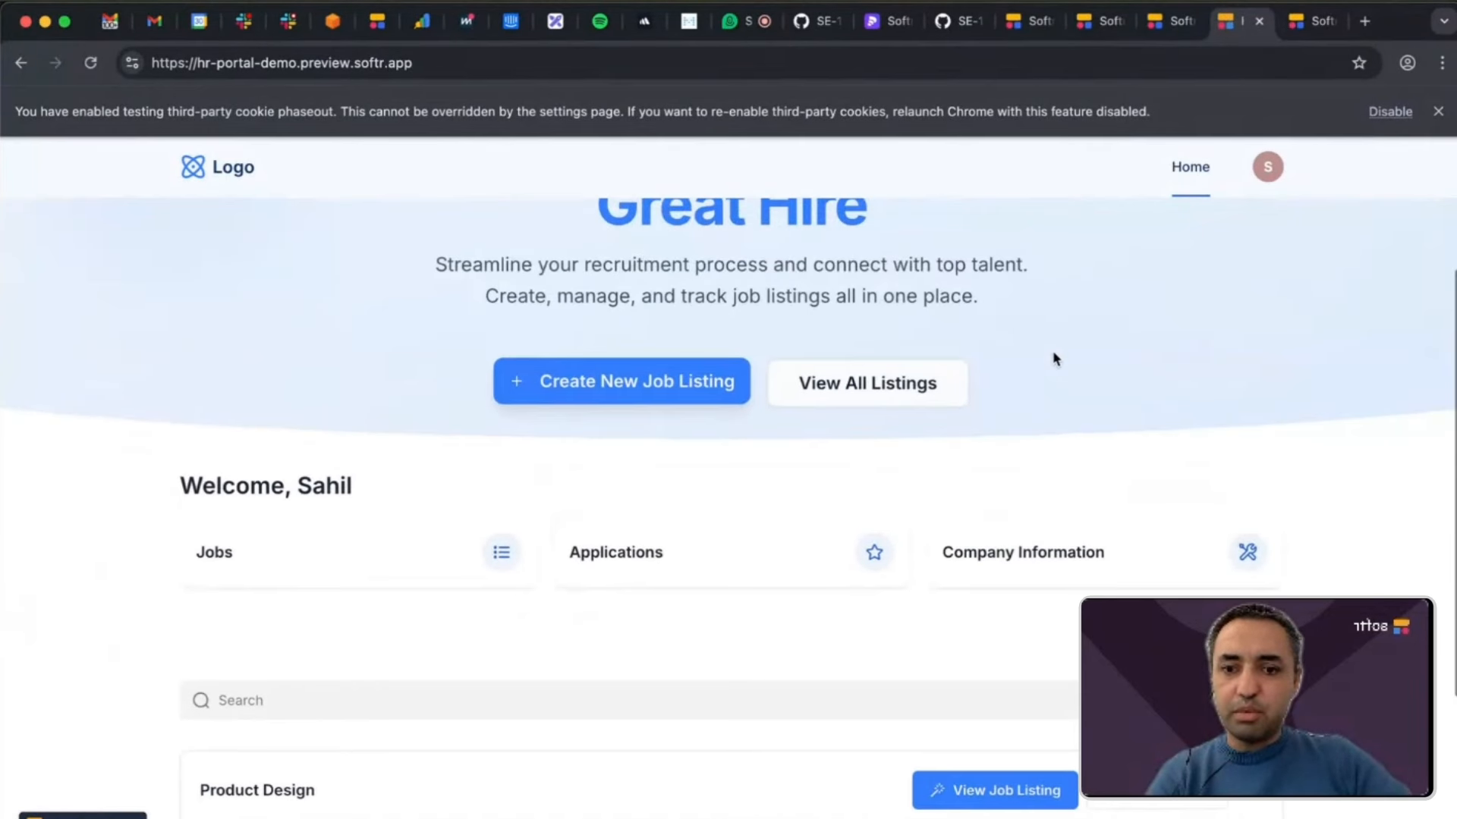
pyautogui.scroll(-1, 1054, 357)
pyautogui.scroll(-3, 1054, 357)
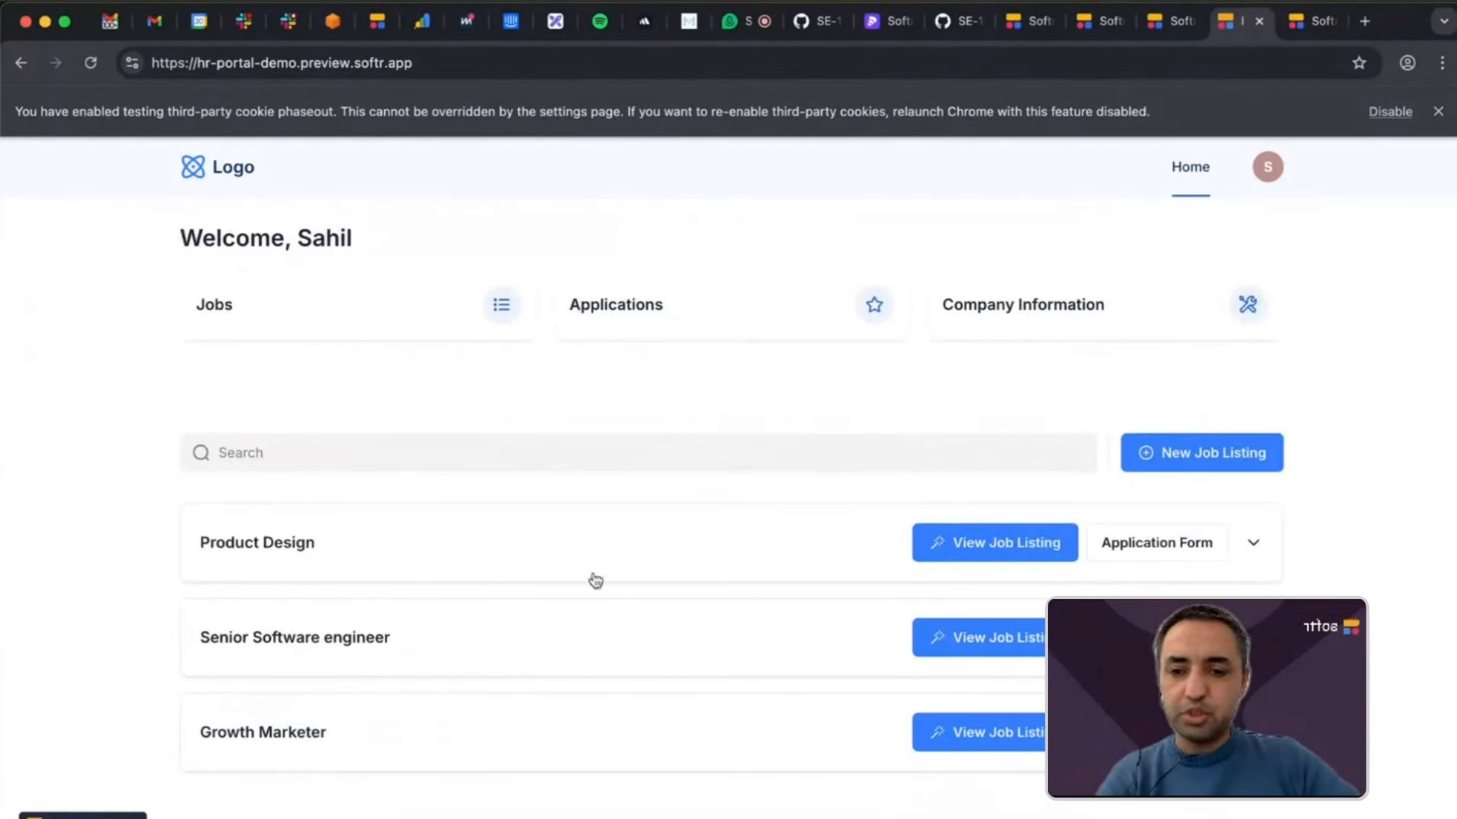
# Expand the Product Design job listing and examine its short and long description fields.
pyautogui.click(584, 540)
pyautogui.scroll(-3, 580, 542)
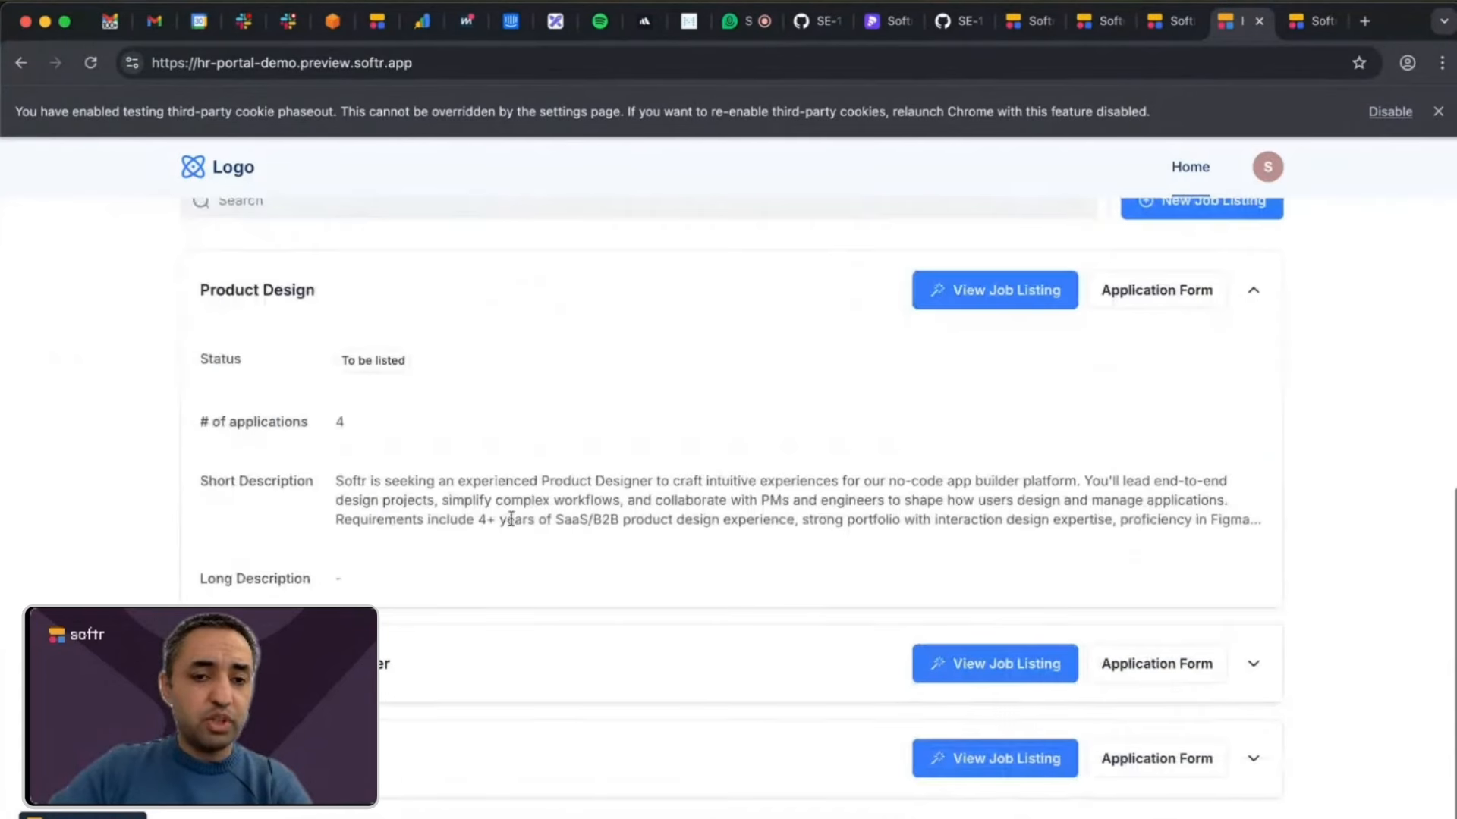
pyautogui.tripleClick(470, 488)
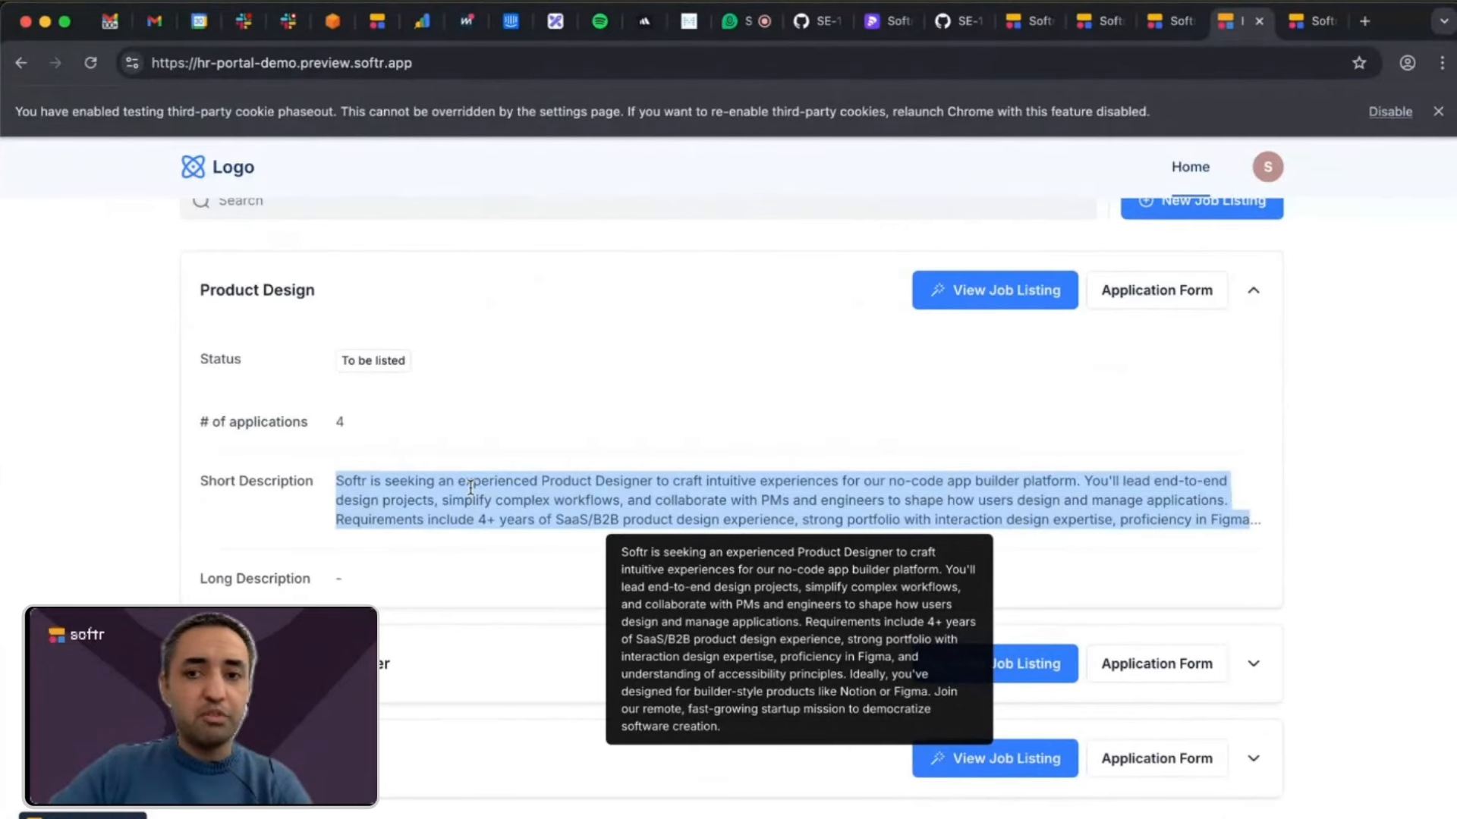
pyautogui.click(471, 488)
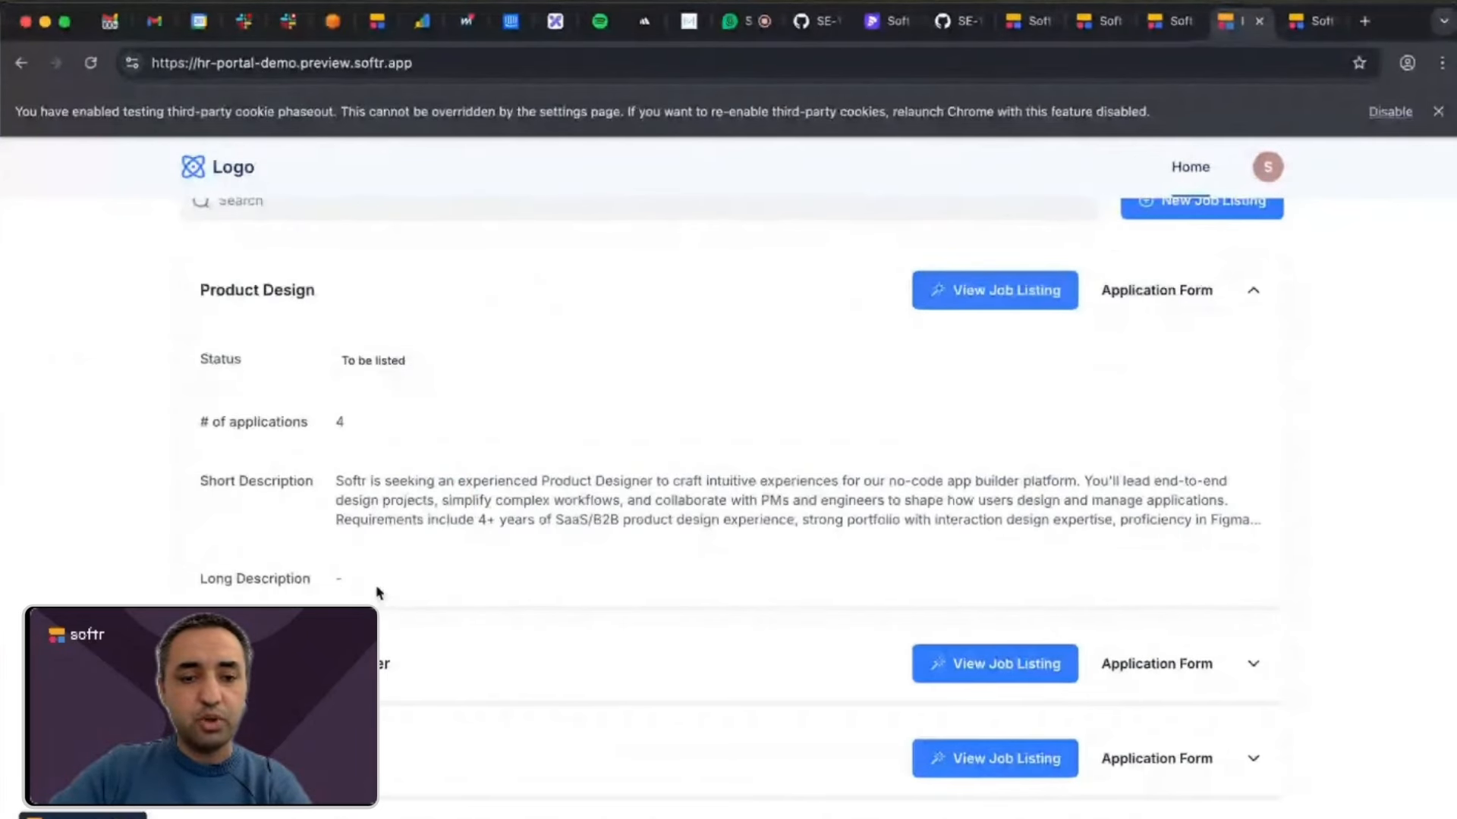
# Switch to the HR Portal (Founders Demo) database and examine the Name, Short Description and Description columns of the Job Listings table.
pyautogui.click(1164, 23)
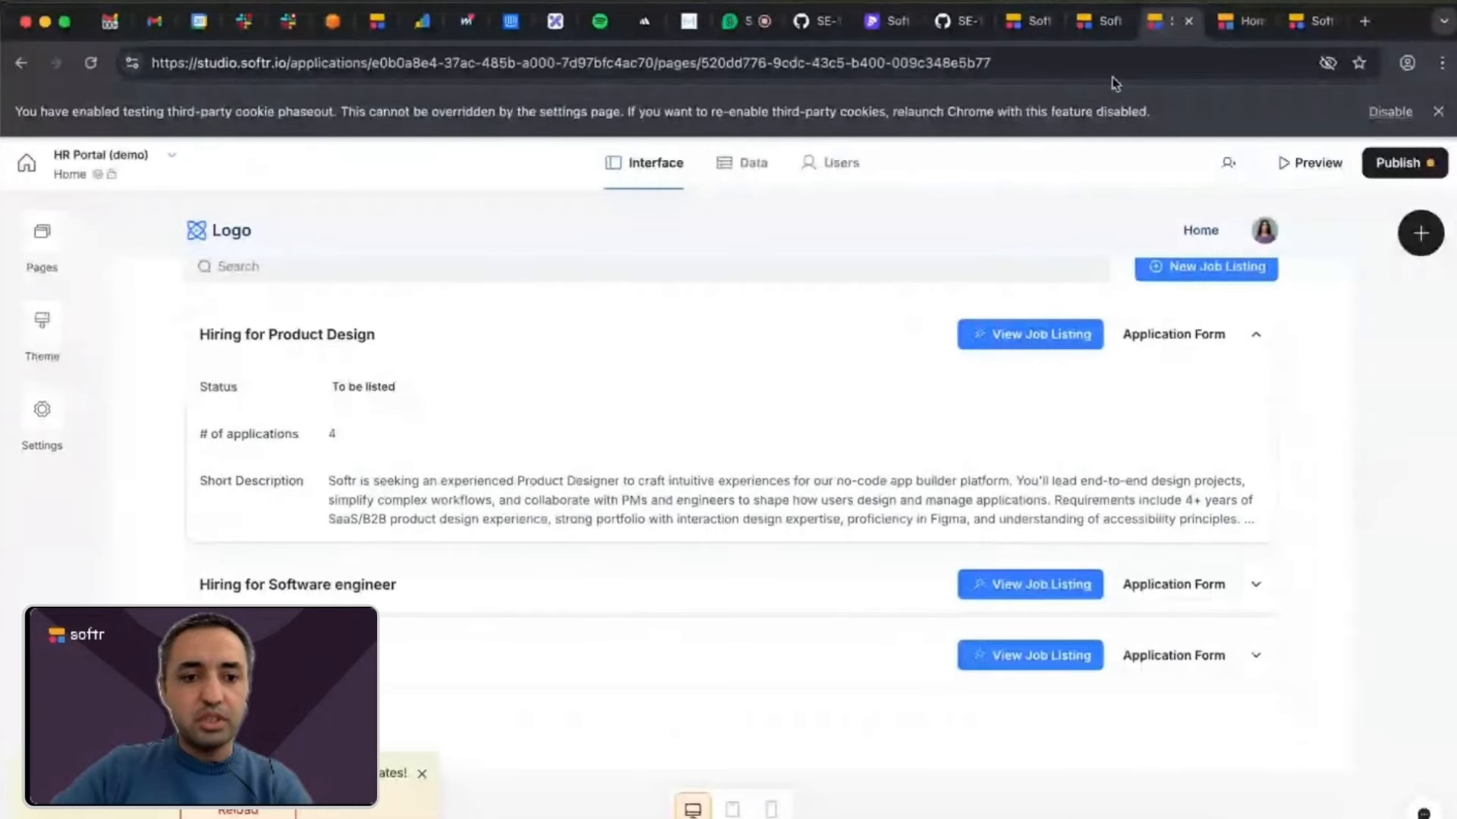
pyautogui.click(1107, 23)
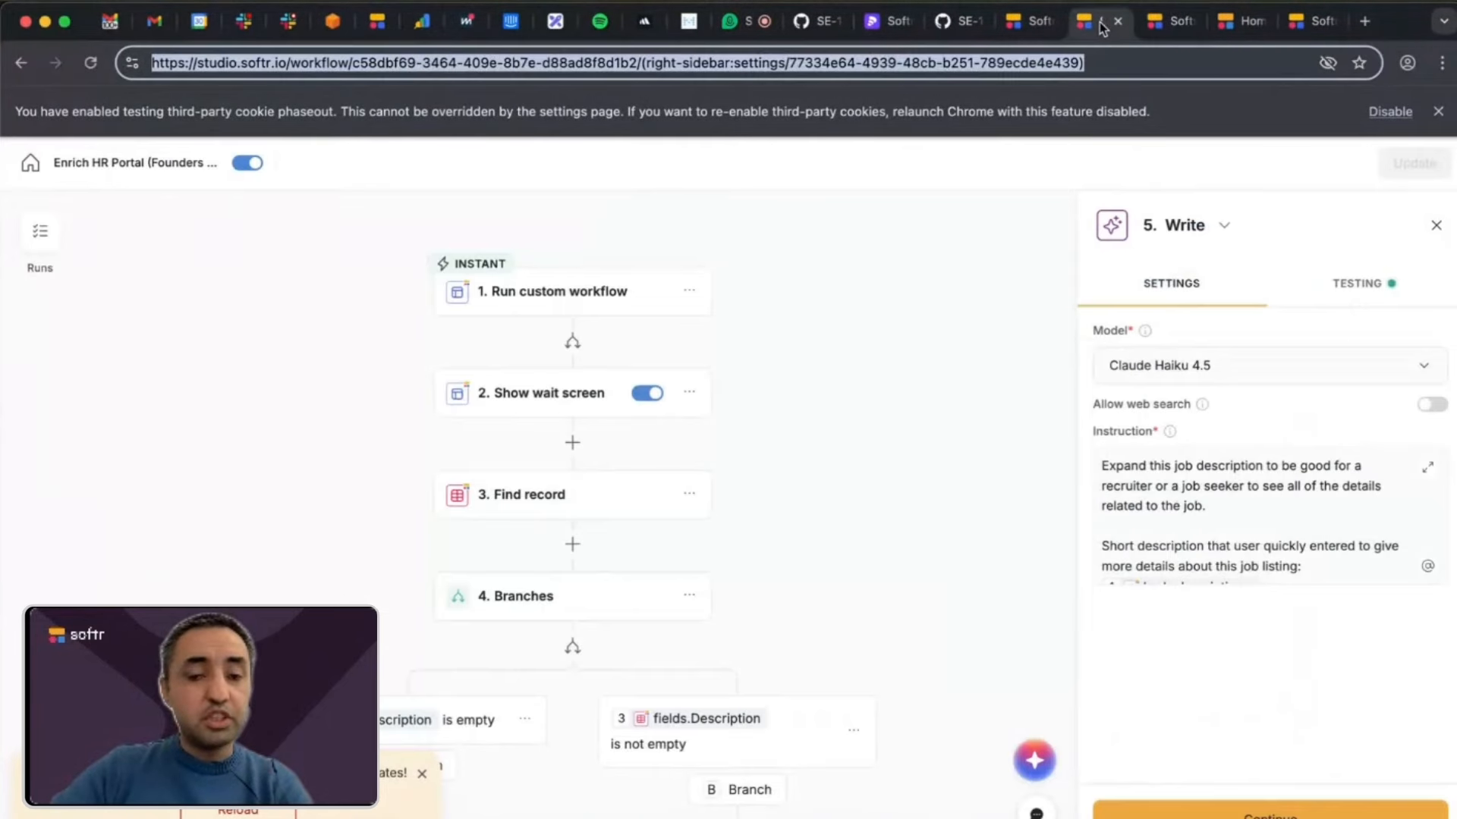
pyautogui.click(1020, 21)
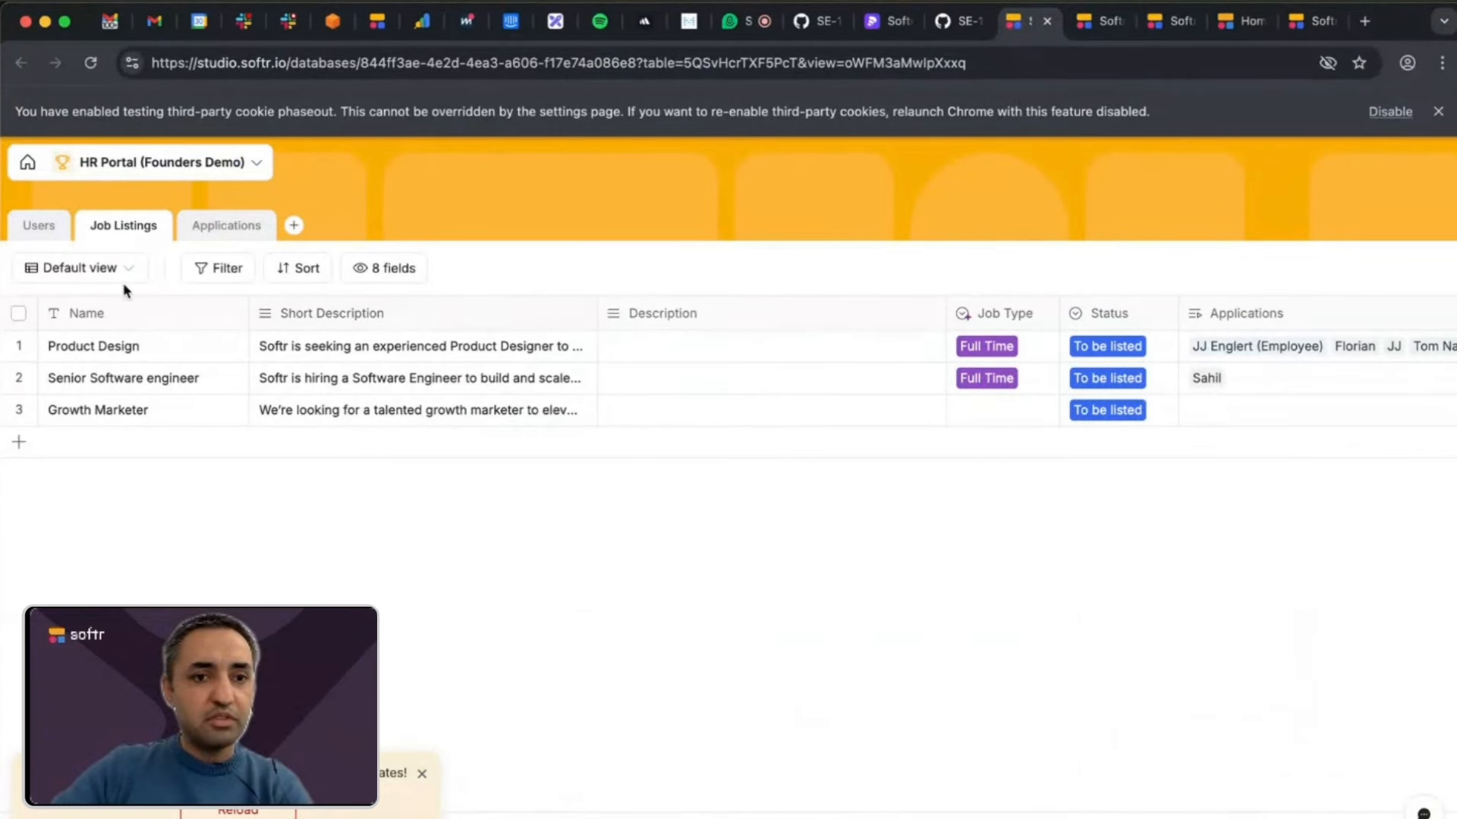
pyautogui.click(141, 347)
pyautogui.click(143, 388)
pyautogui.click(143, 402)
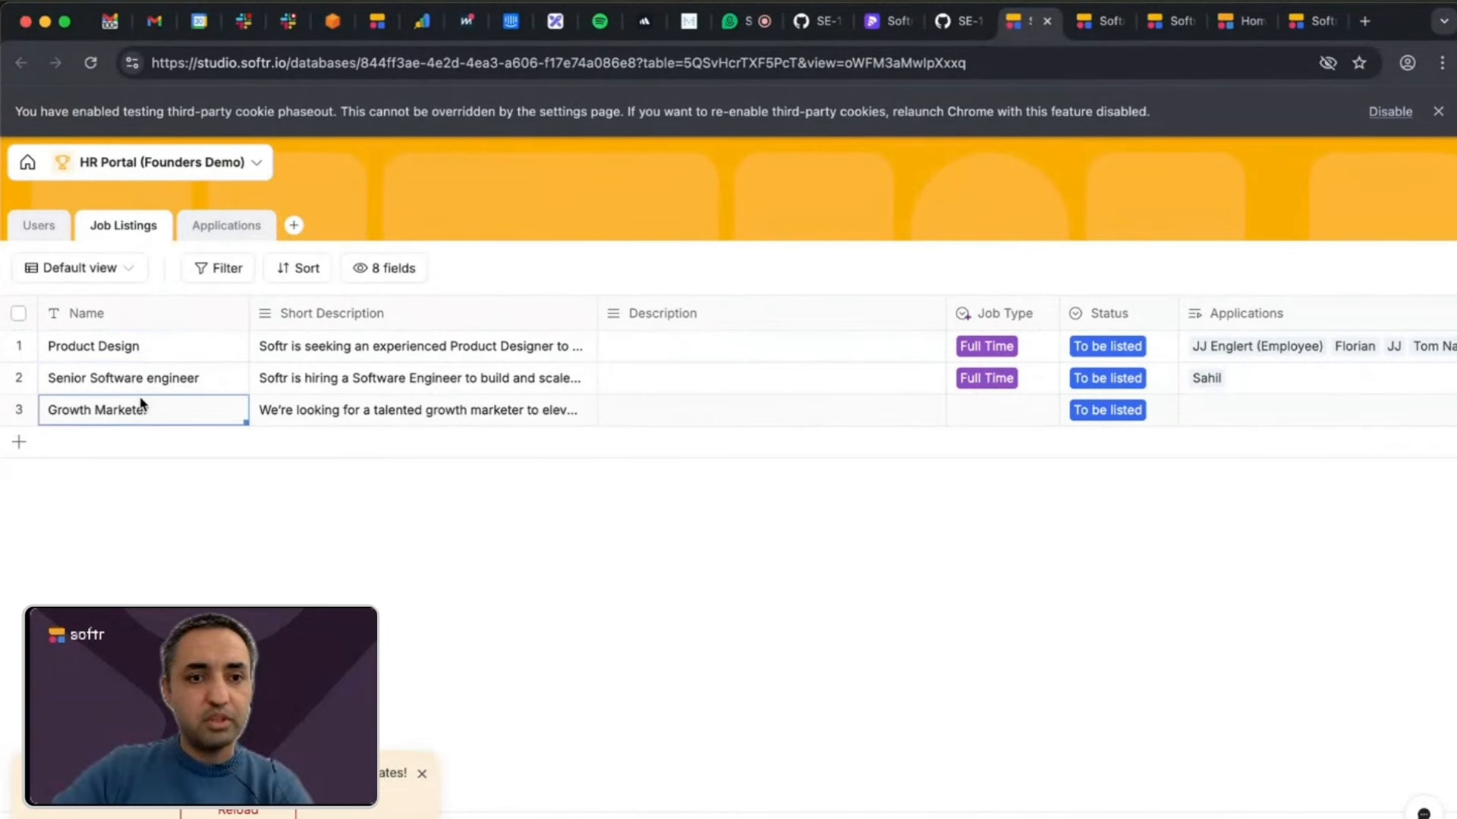
pyautogui.click(387, 355)
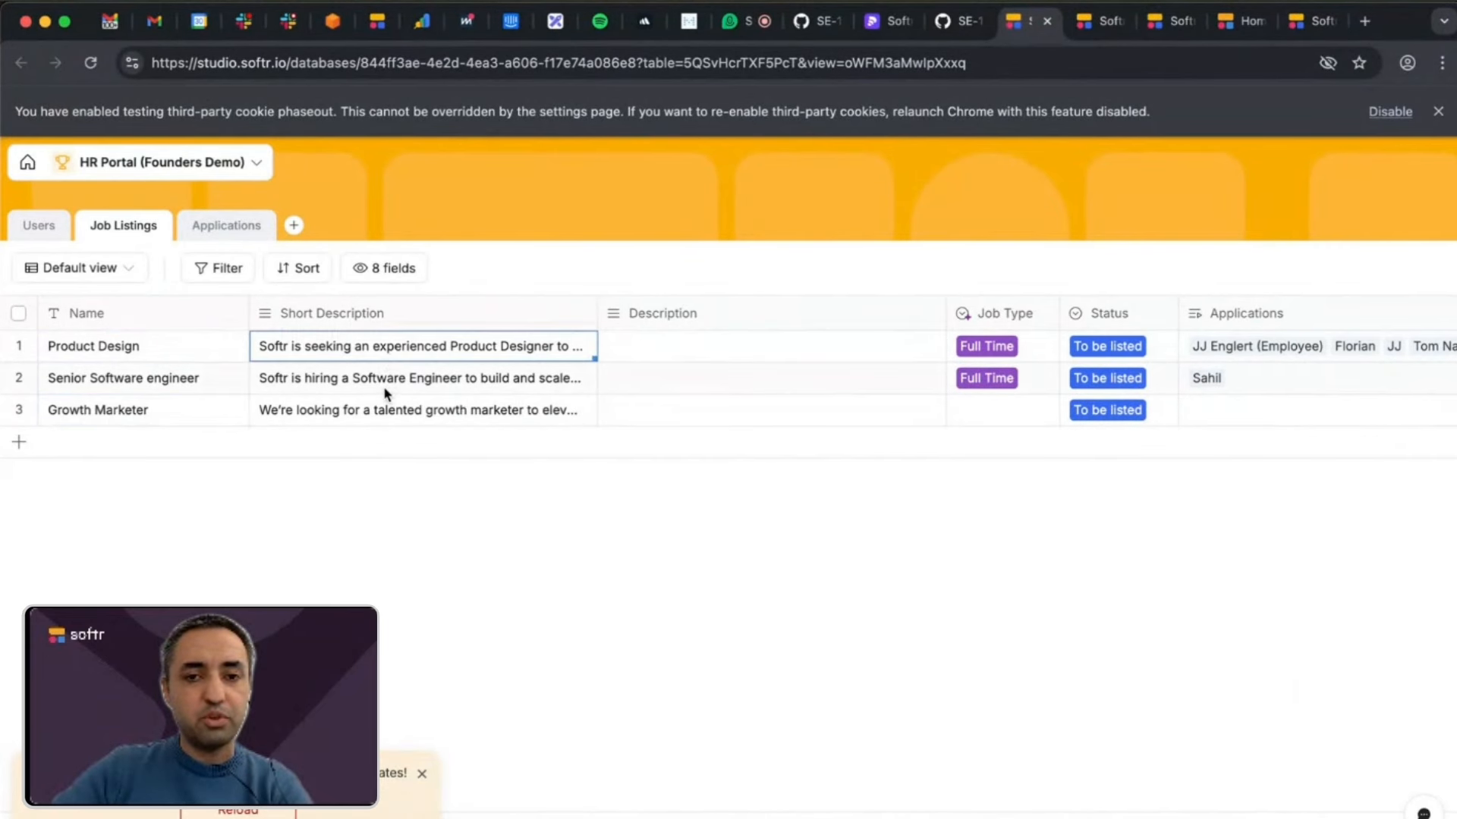
pyautogui.click(387, 393)
pyautogui.click(652, 354)
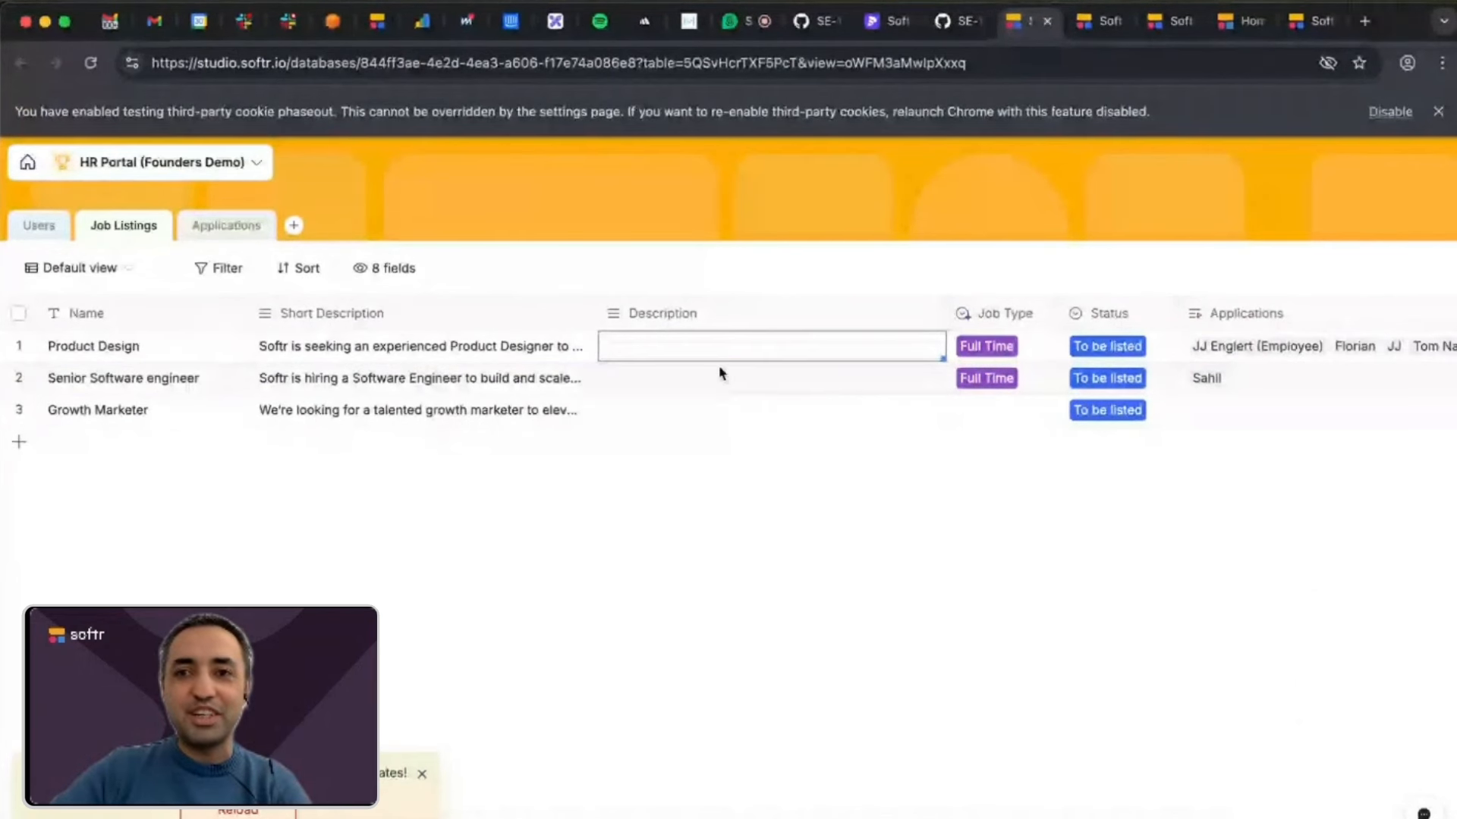
# Return to the Enrich HR Portal workflow and view the settings of its Run custom workflow trigger.
pyautogui.click(1100, 21)
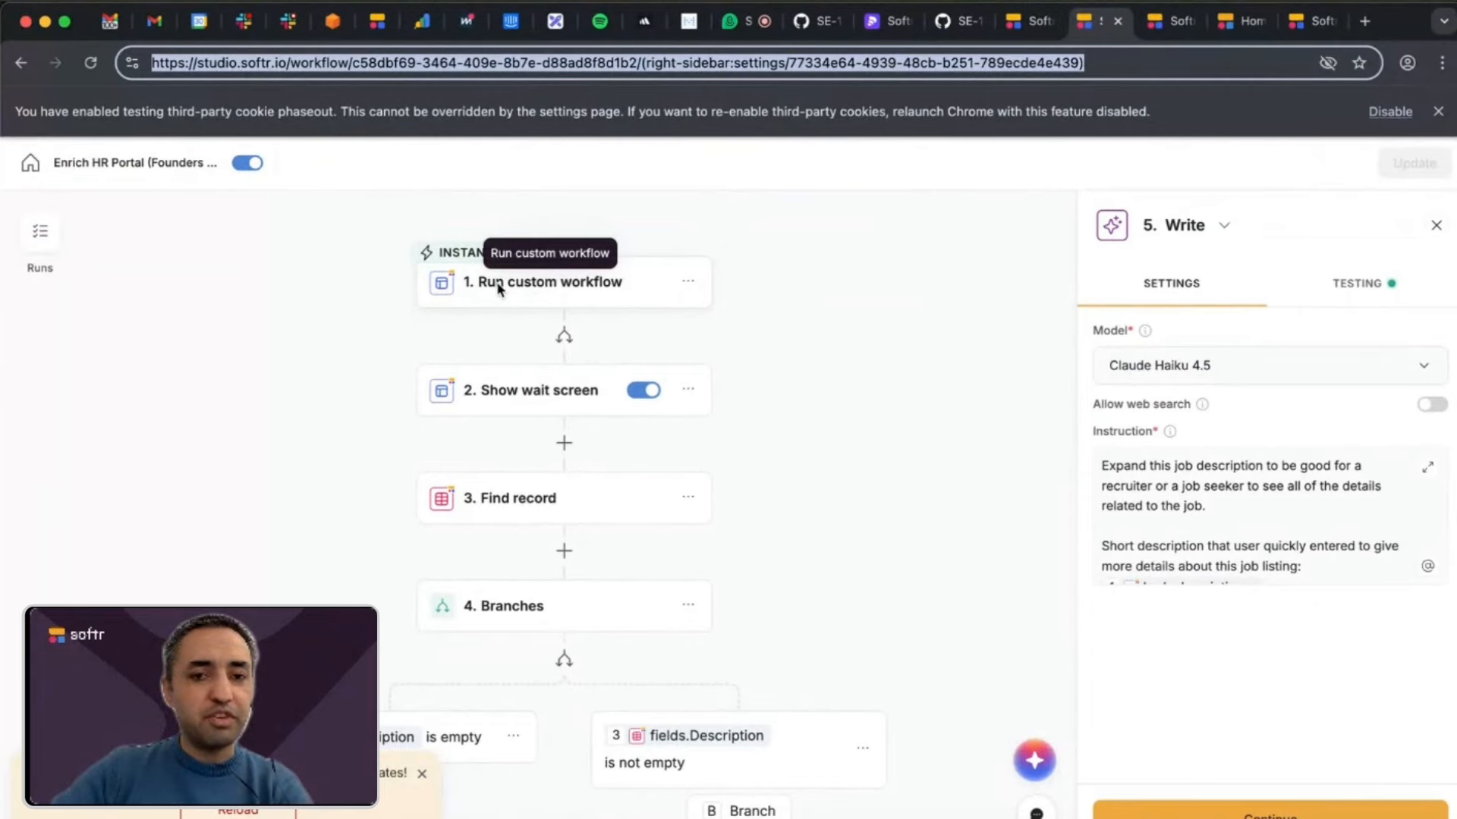
pyautogui.click(580, 283)
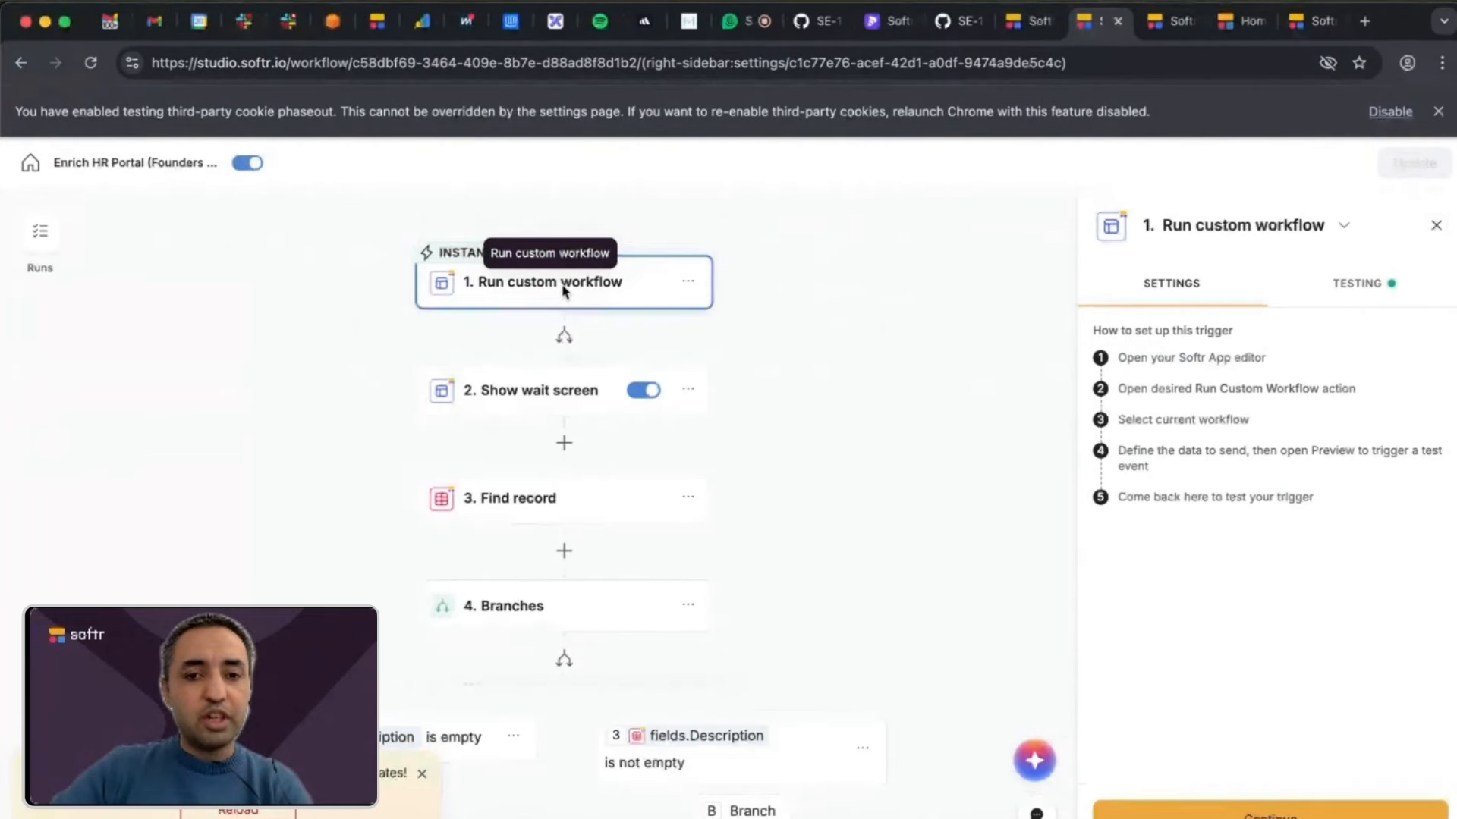
# Open the settings of the Show wait screen step and view its available overlay styles.
pyautogui.scroll(-1, 607, 402)
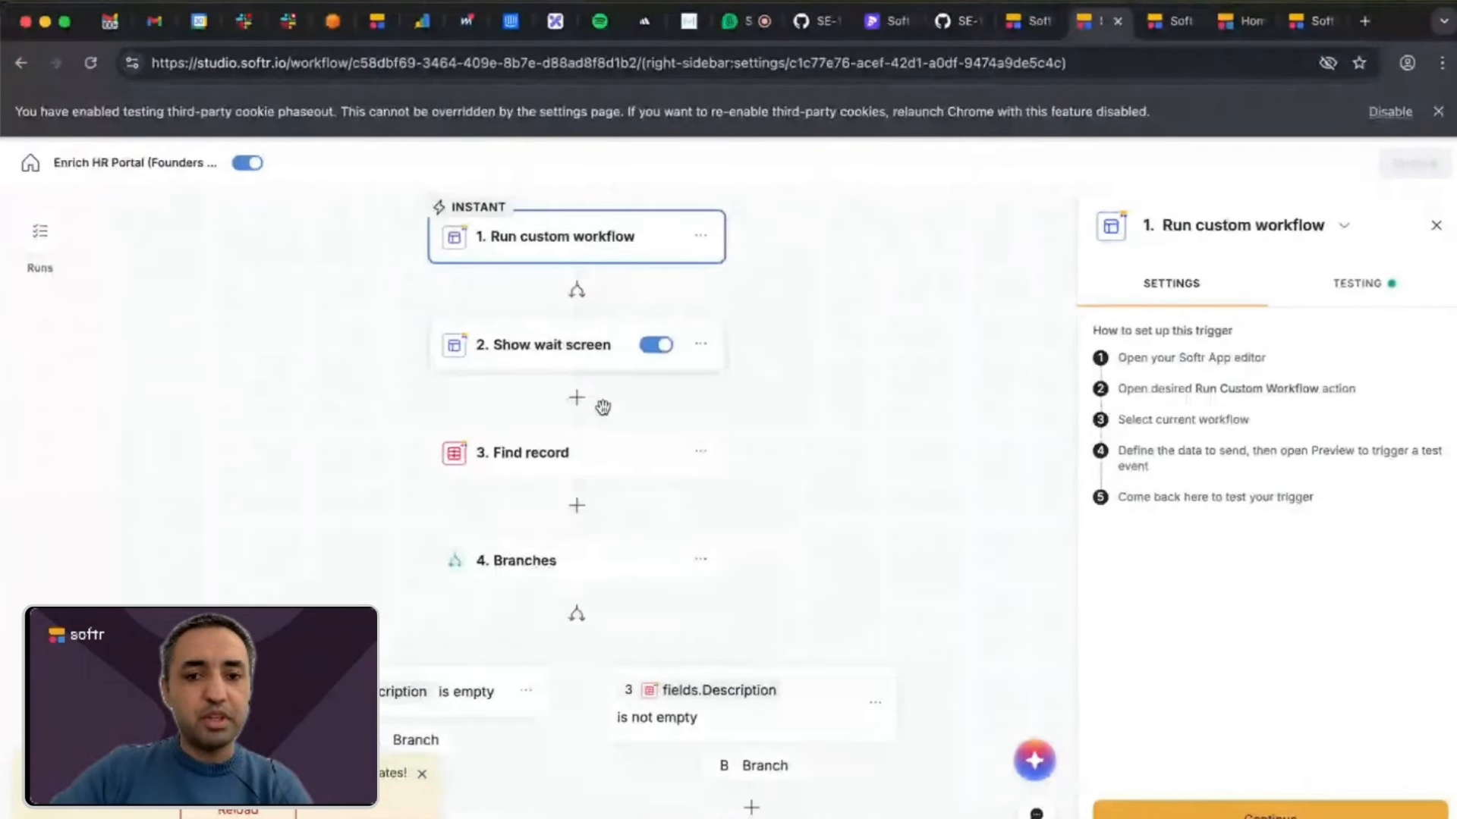
pyautogui.scroll(1, 603, 408)
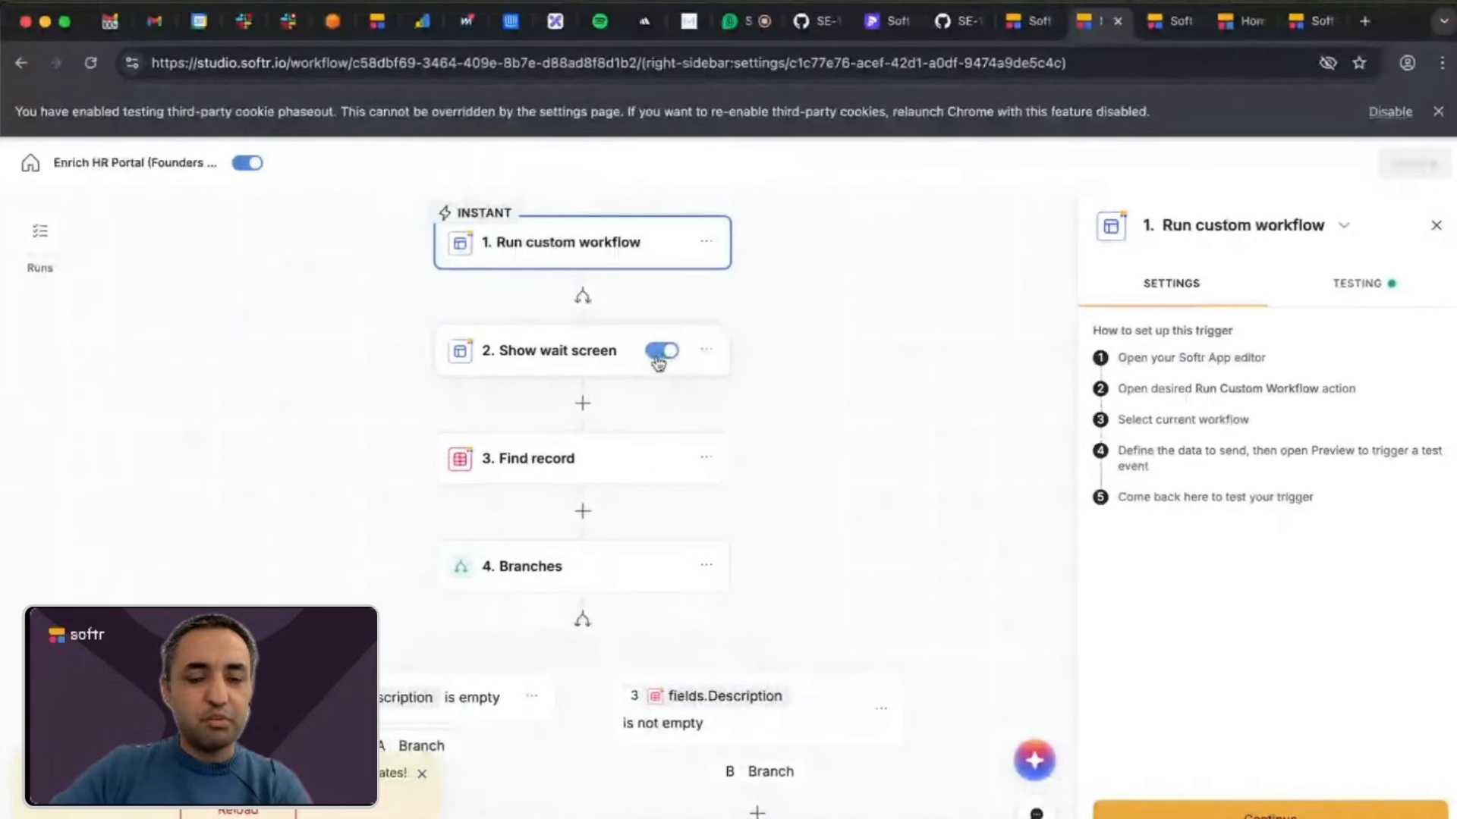
pyautogui.scroll(-1, 660, 362)
pyautogui.scroll(-2, 658, 355)
pyautogui.scroll(3, 657, 353)
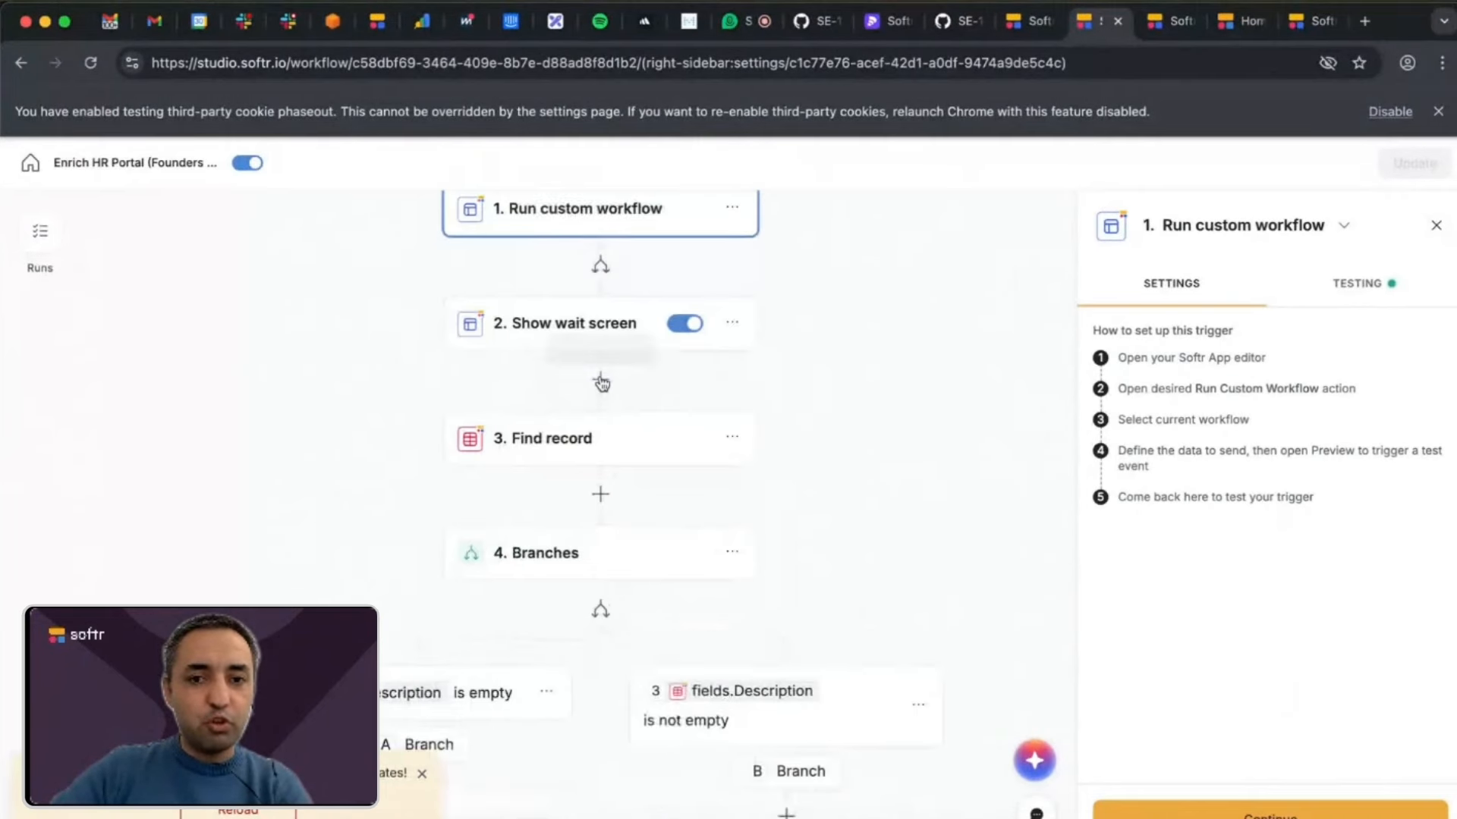
pyautogui.click(623, 339)
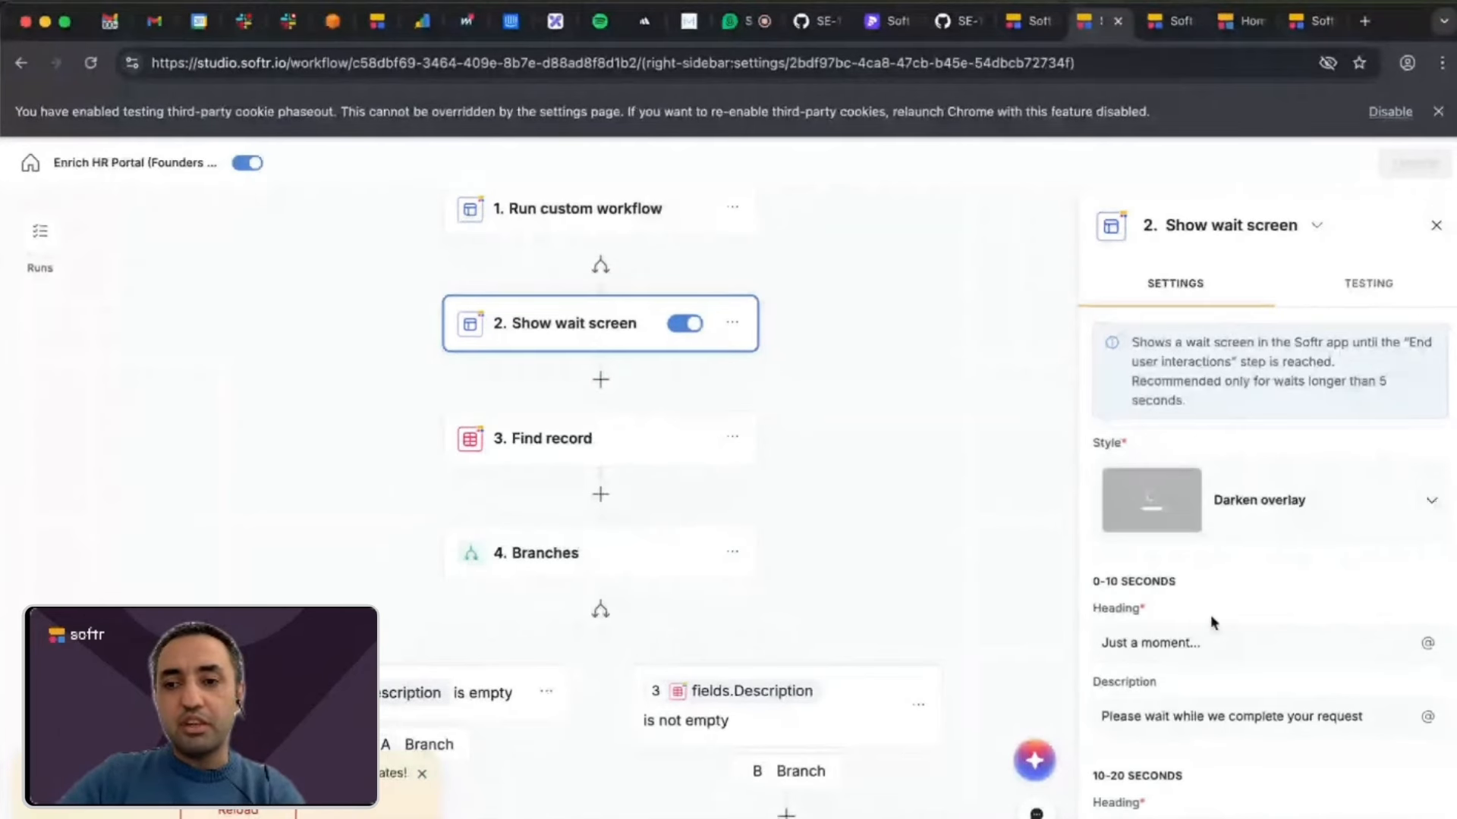
pyautogui.scroll(-1, 1315, 448)
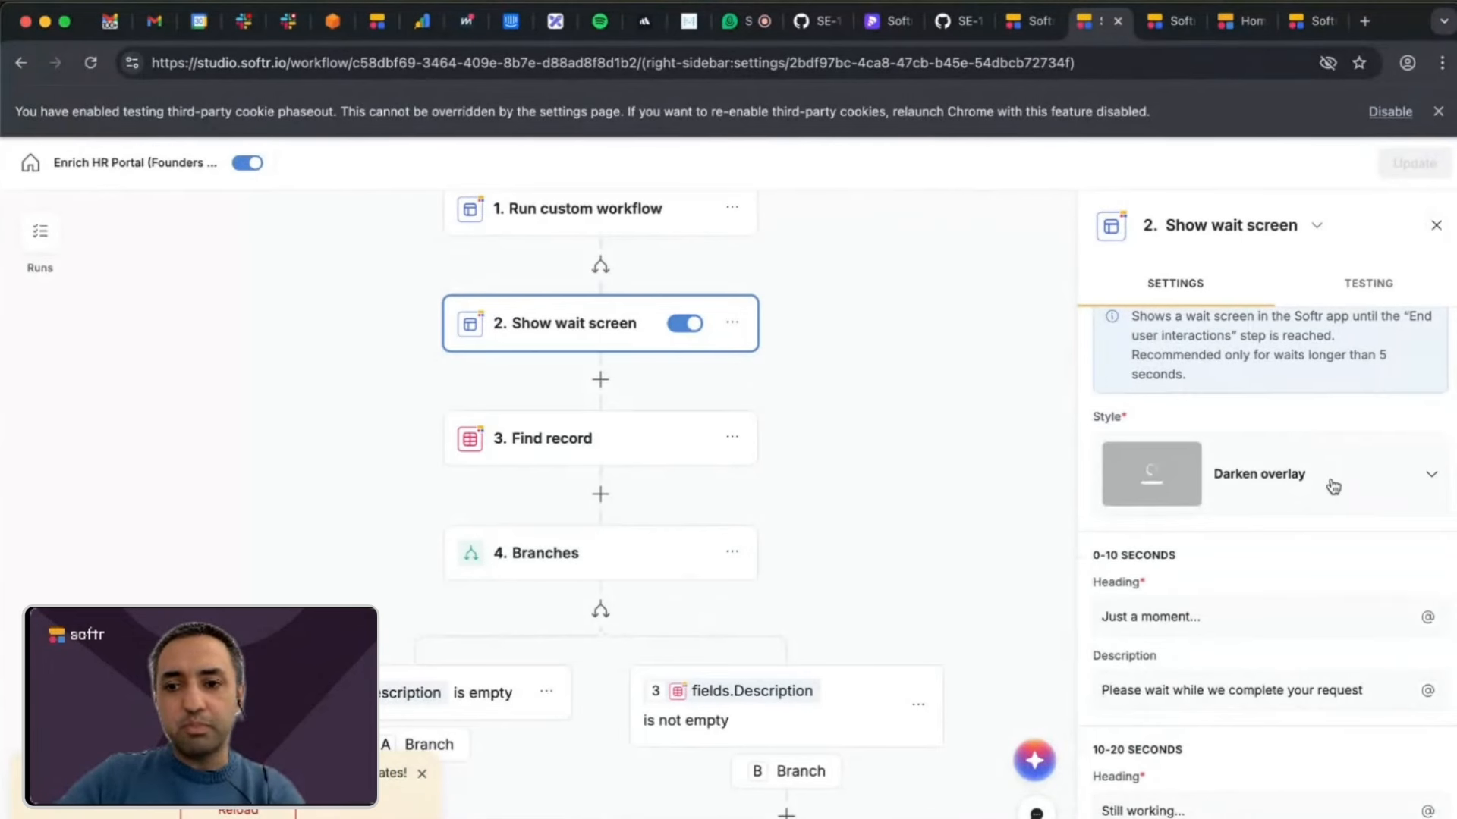
pyautogui.click(1333, 487)
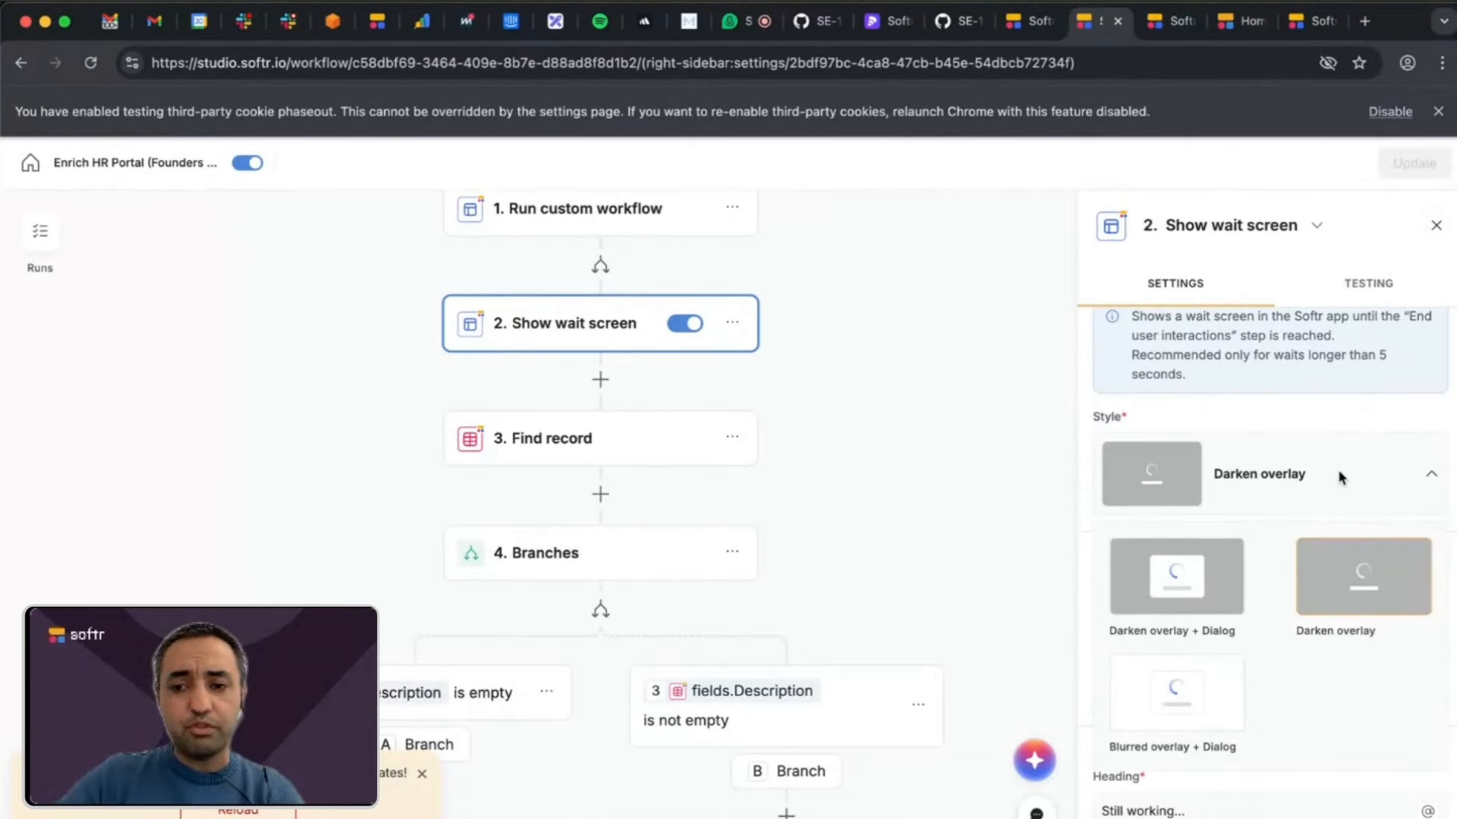
pyautogui.click(1357, 466)
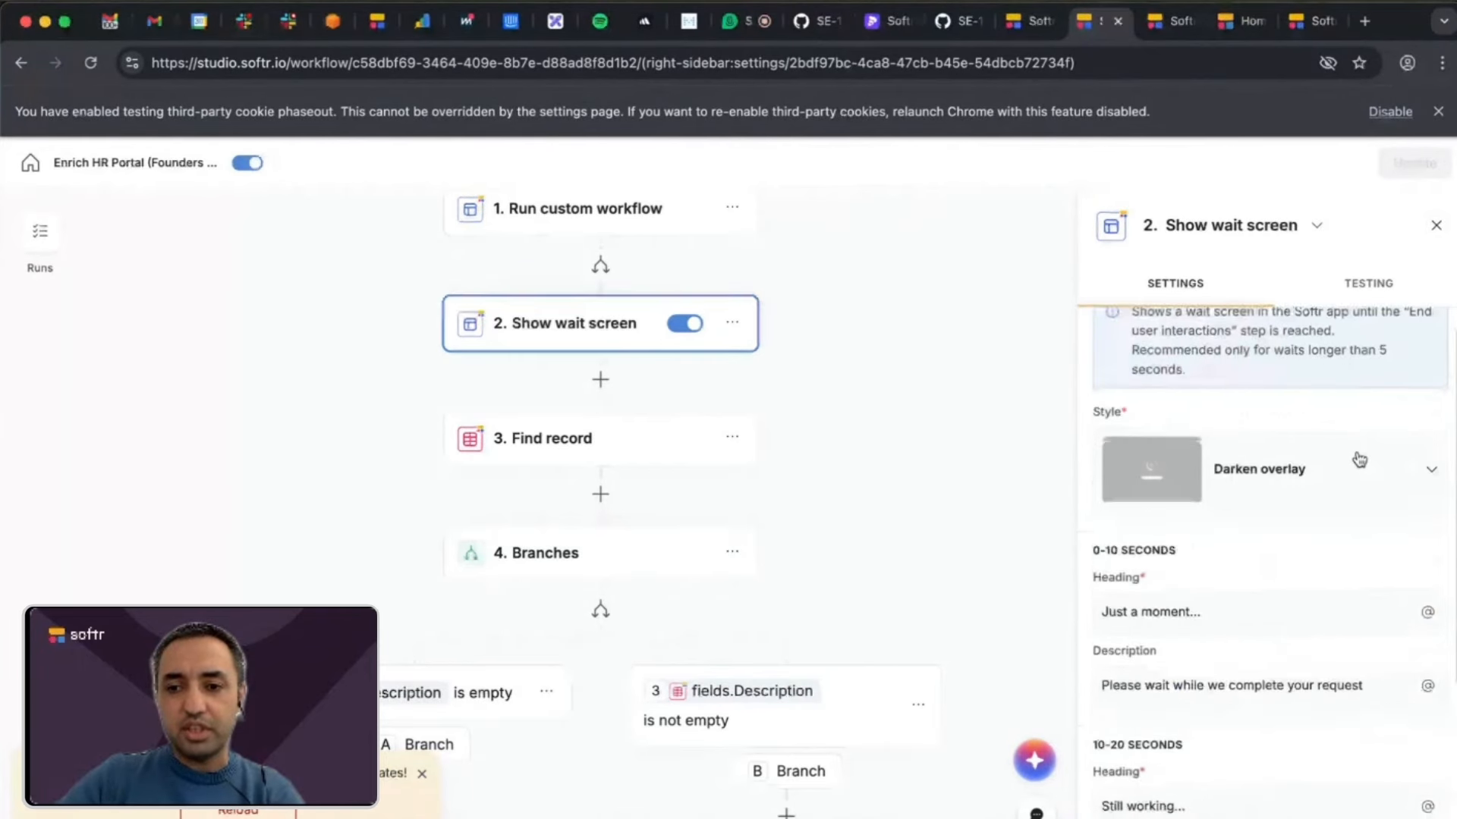
# Examine the wait screen's heading and description texts for the 0-10, 10-20 and over 20 seconds stages.
pyautogui.scroll(-1, 1359, 460)
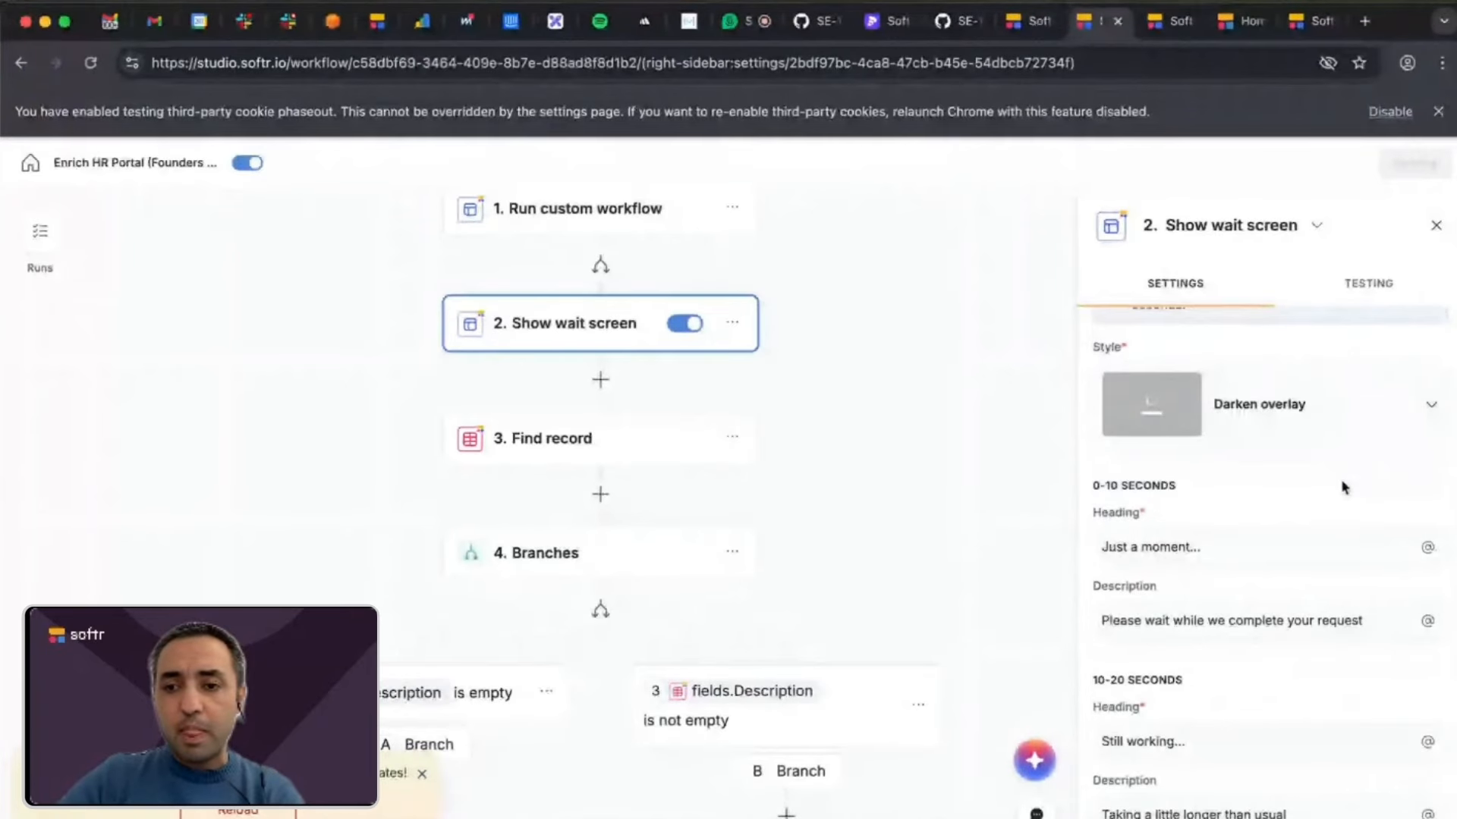
pyautogui.scroll(-1, 1339, 485)
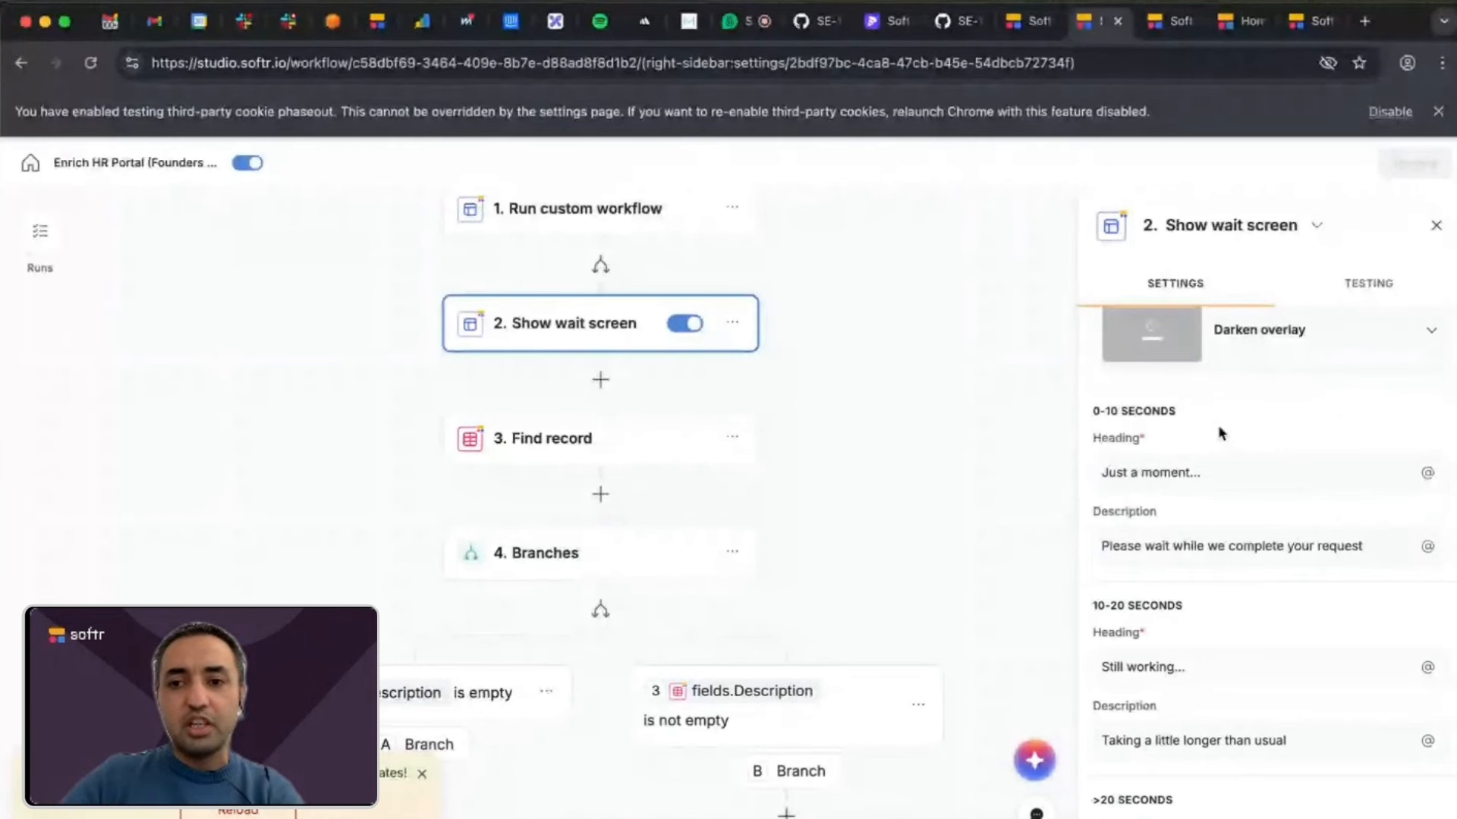
pyautogui.scroll(-1, 1221, 433)
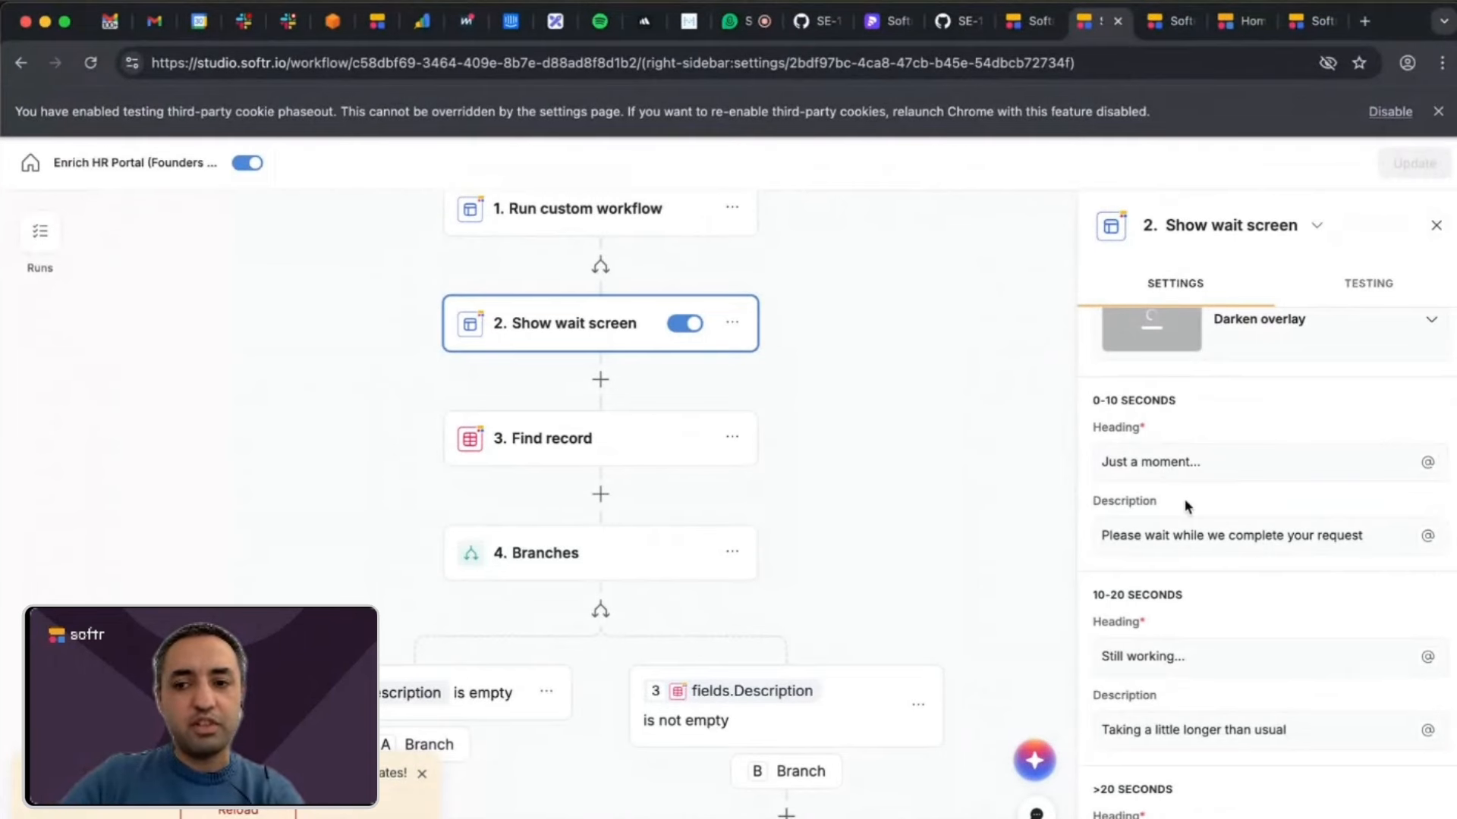
pyautogui.scroll(-5, 1185, 506)
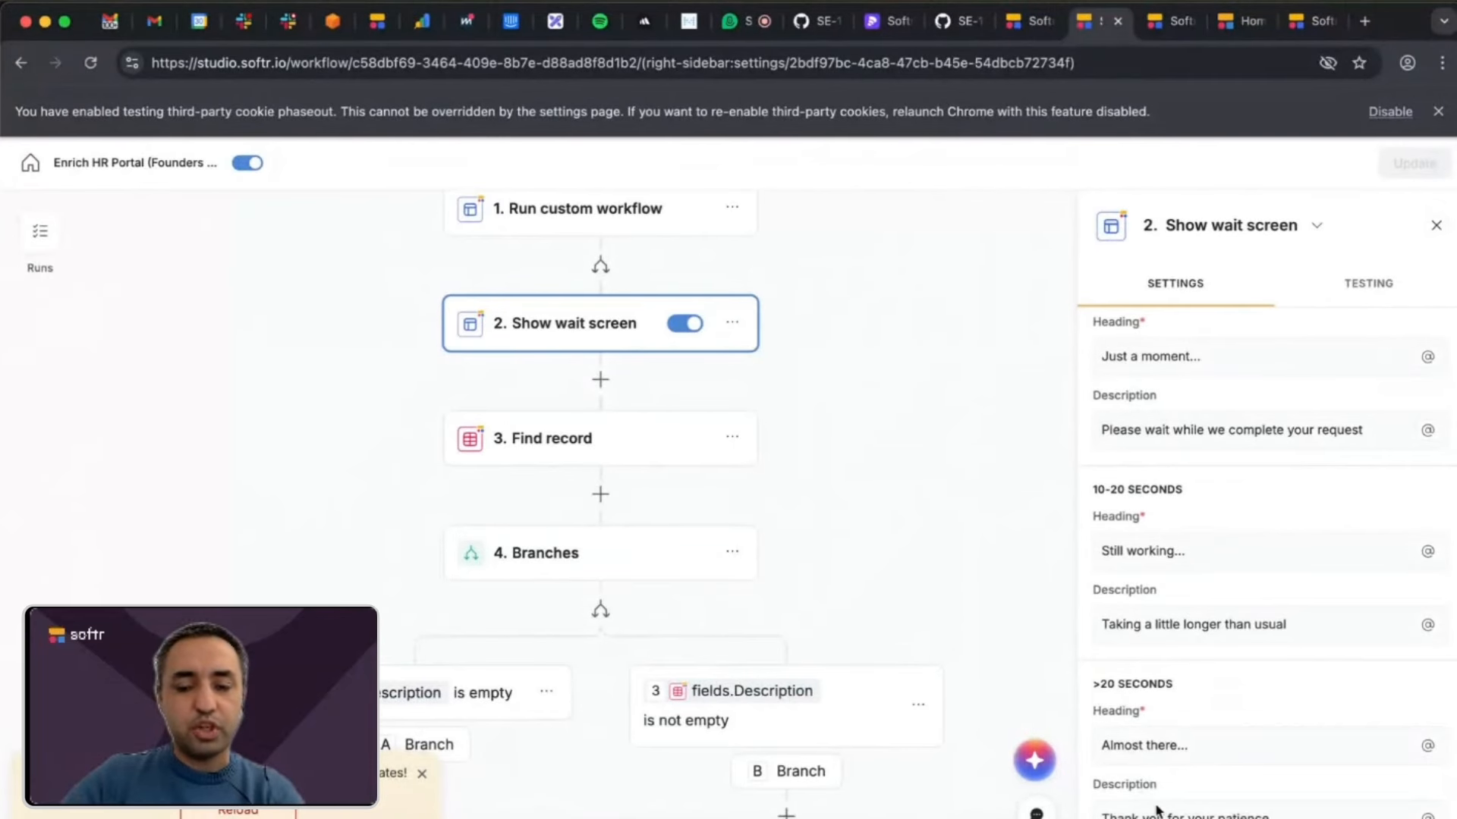
pyautogui.scroll(4, 1209, 729)
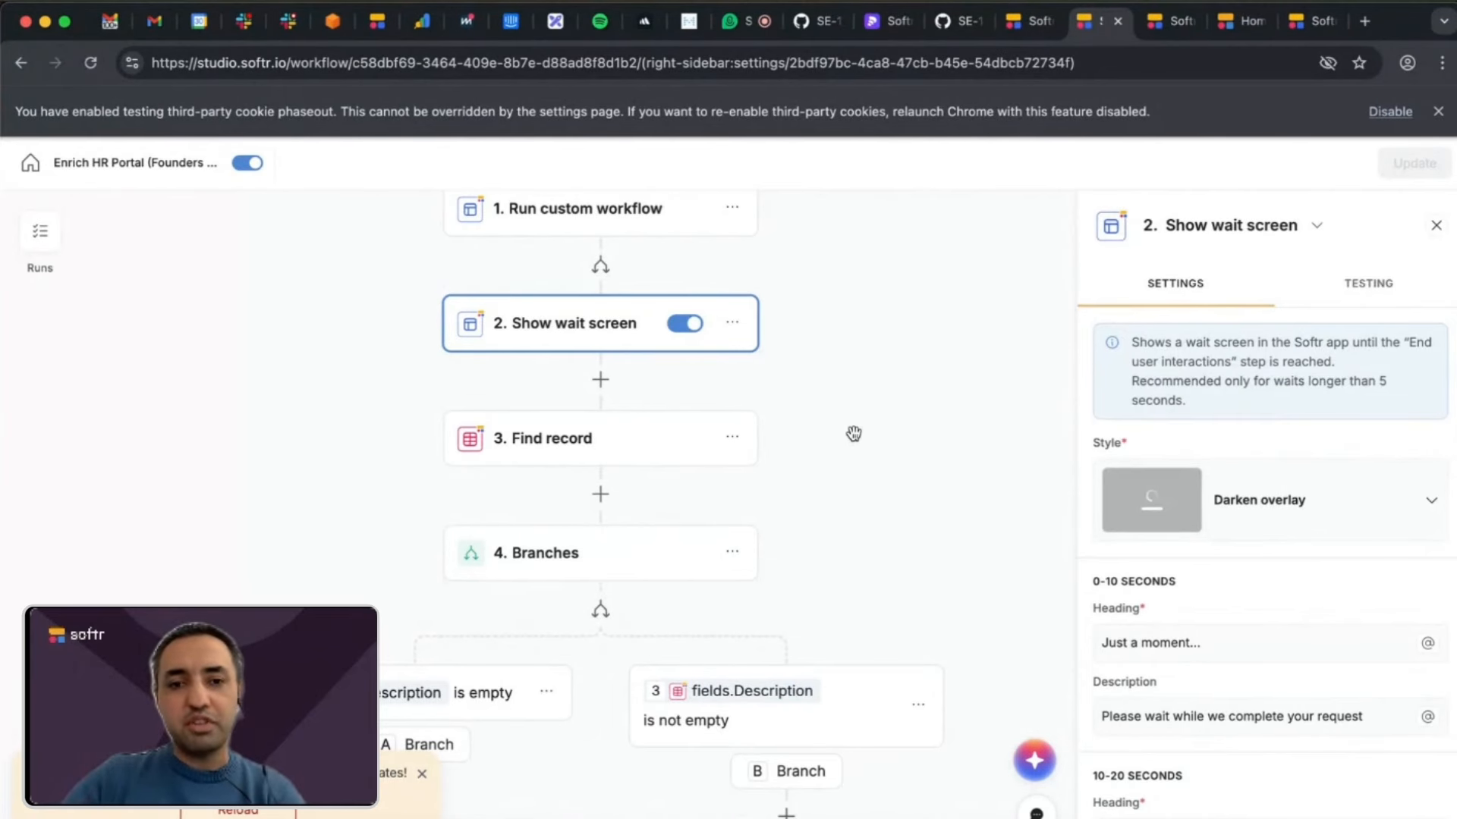
# Look over the workflow from Find record through the empty and not-empty Description branches to their End user interactions steps.
pyautogui.scroll(-2, 854, 434)
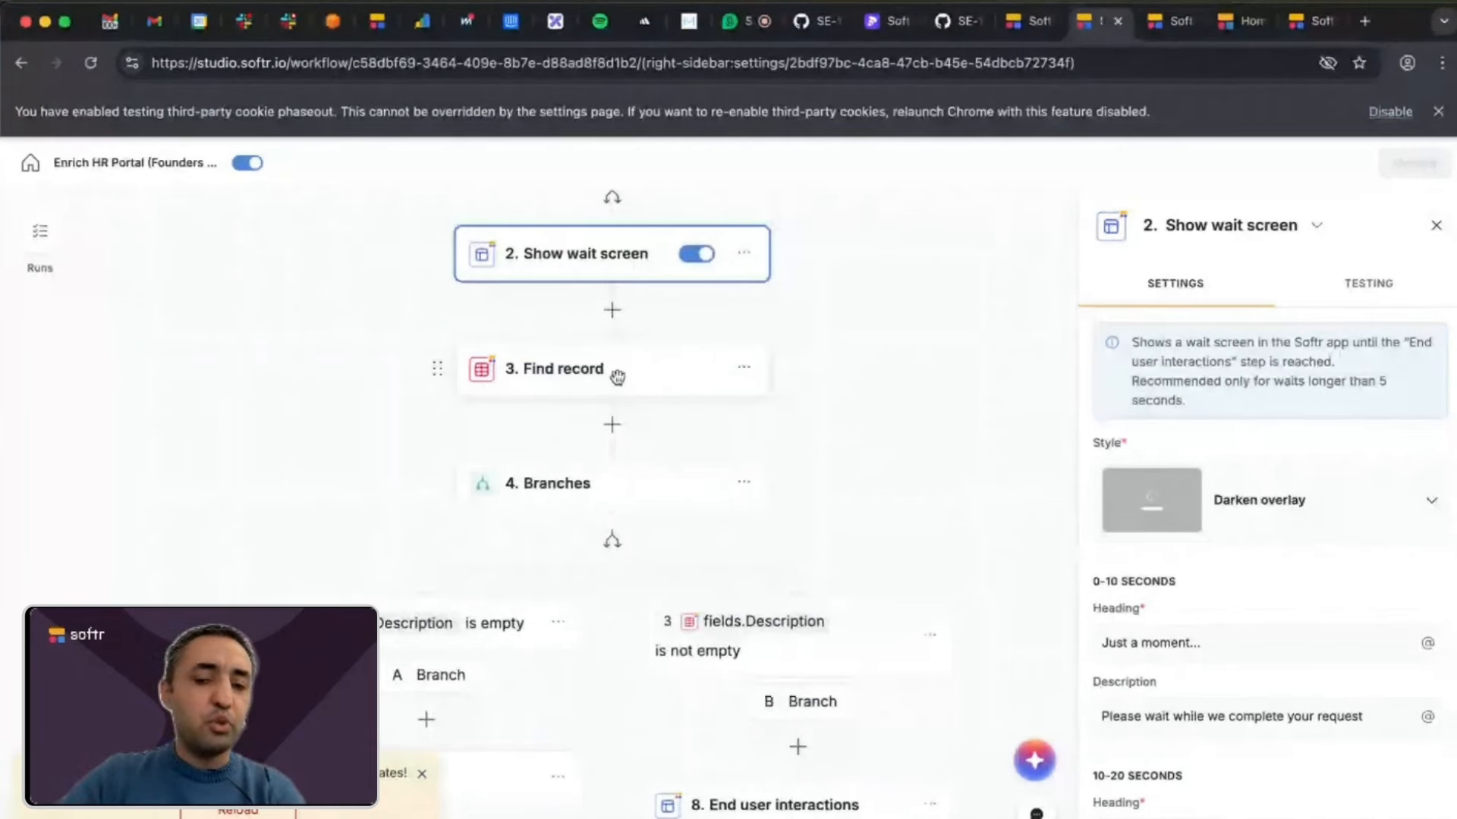
pyautogui.scroll(-5, 605, 380)
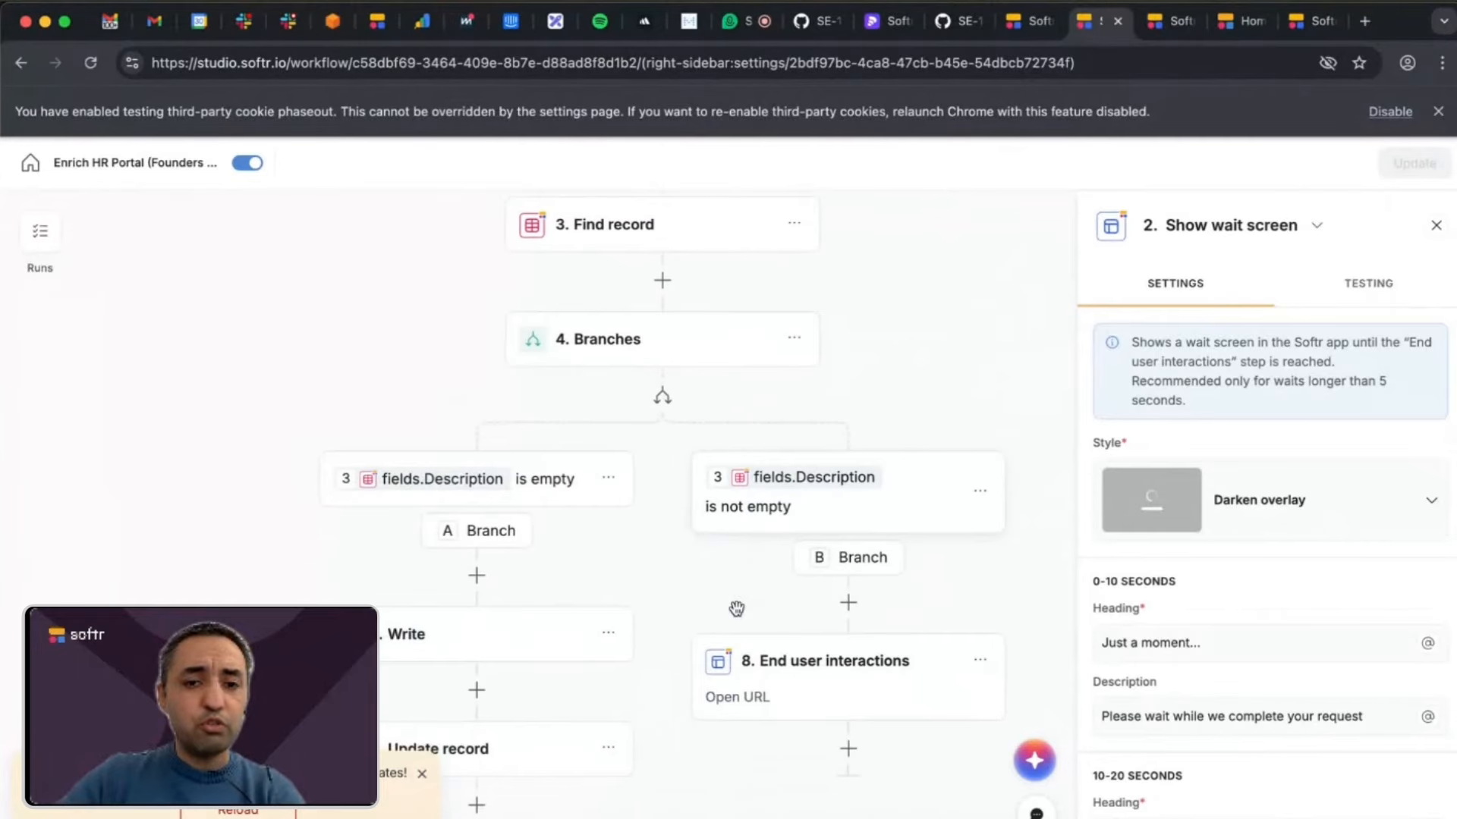
pyautogui.scroll(-6, 740, 622)
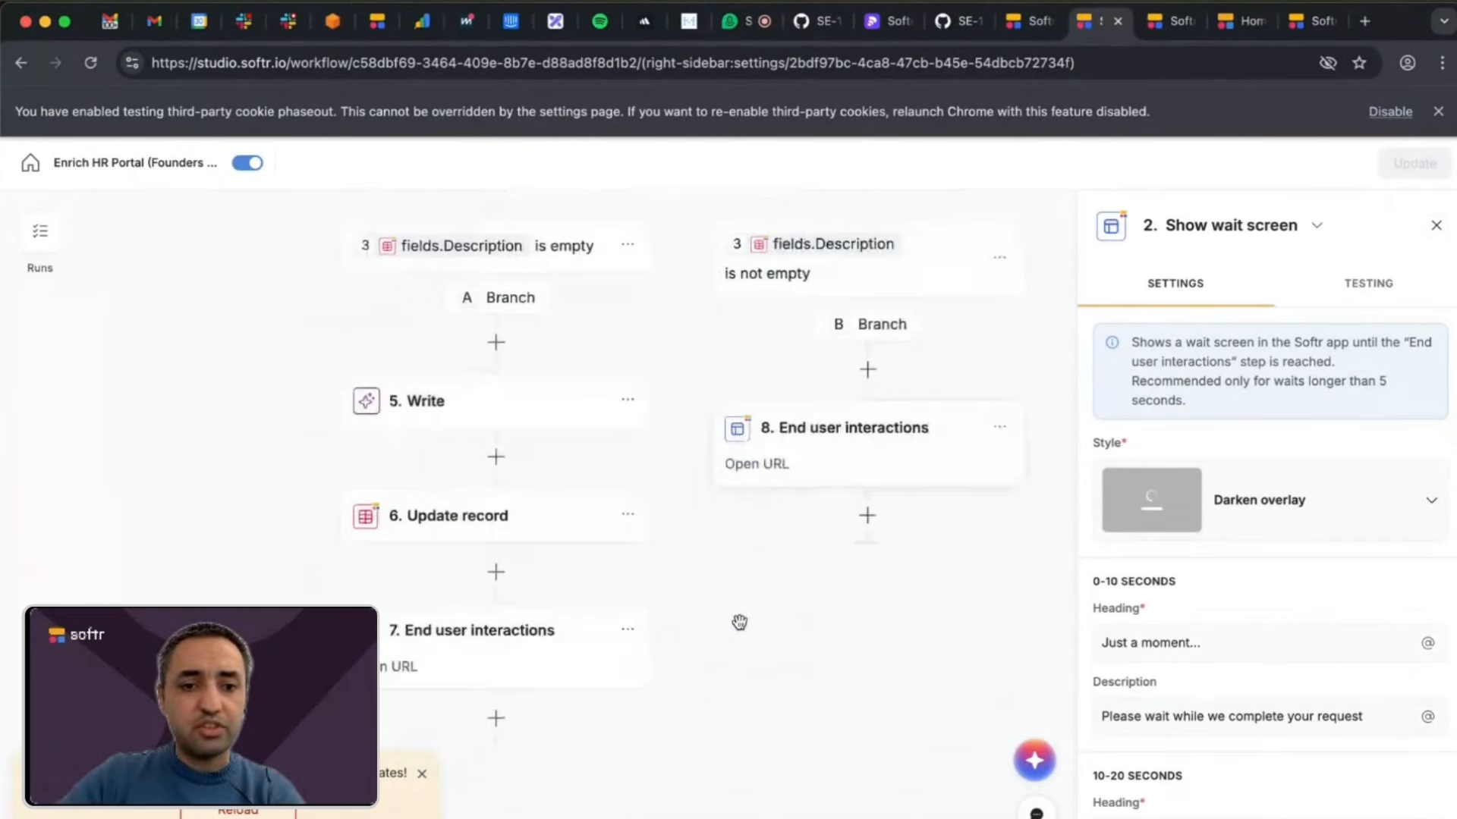
pyautogui.scroll(1, 561, 626)
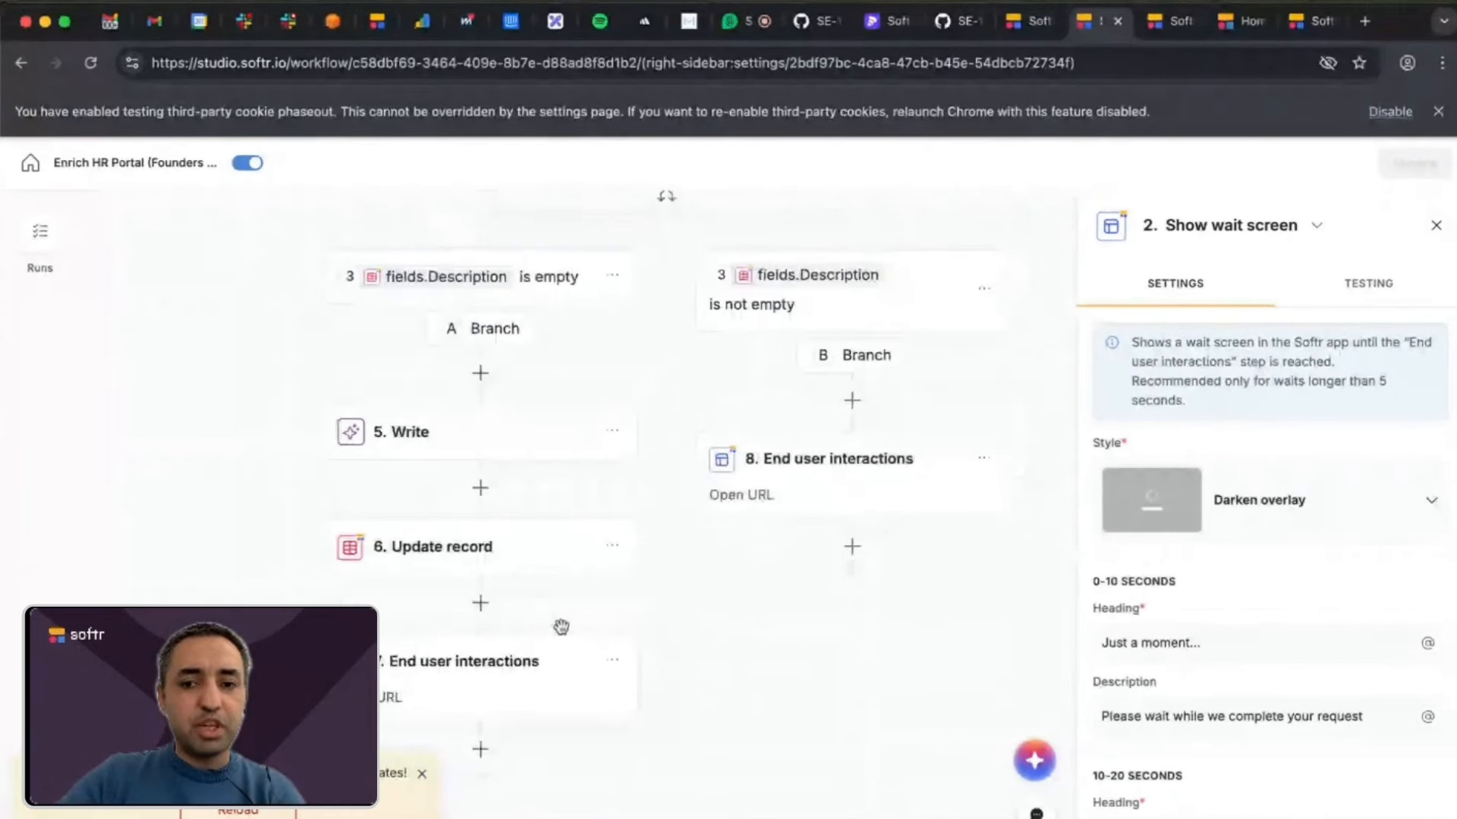
pyautogui.scroll(-1, 561, 626)
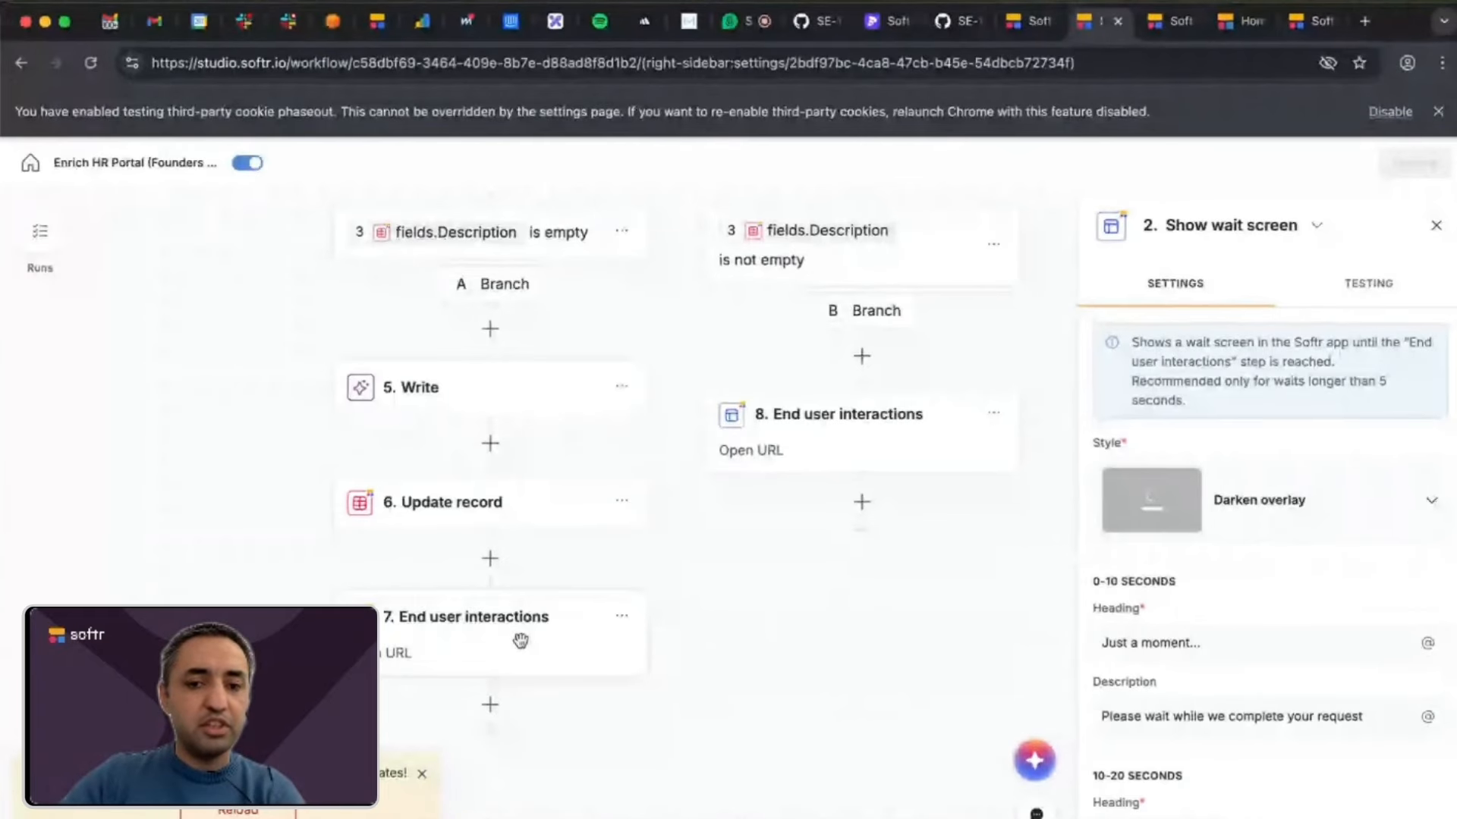
pyautogui.scroll(2, 521, 630)
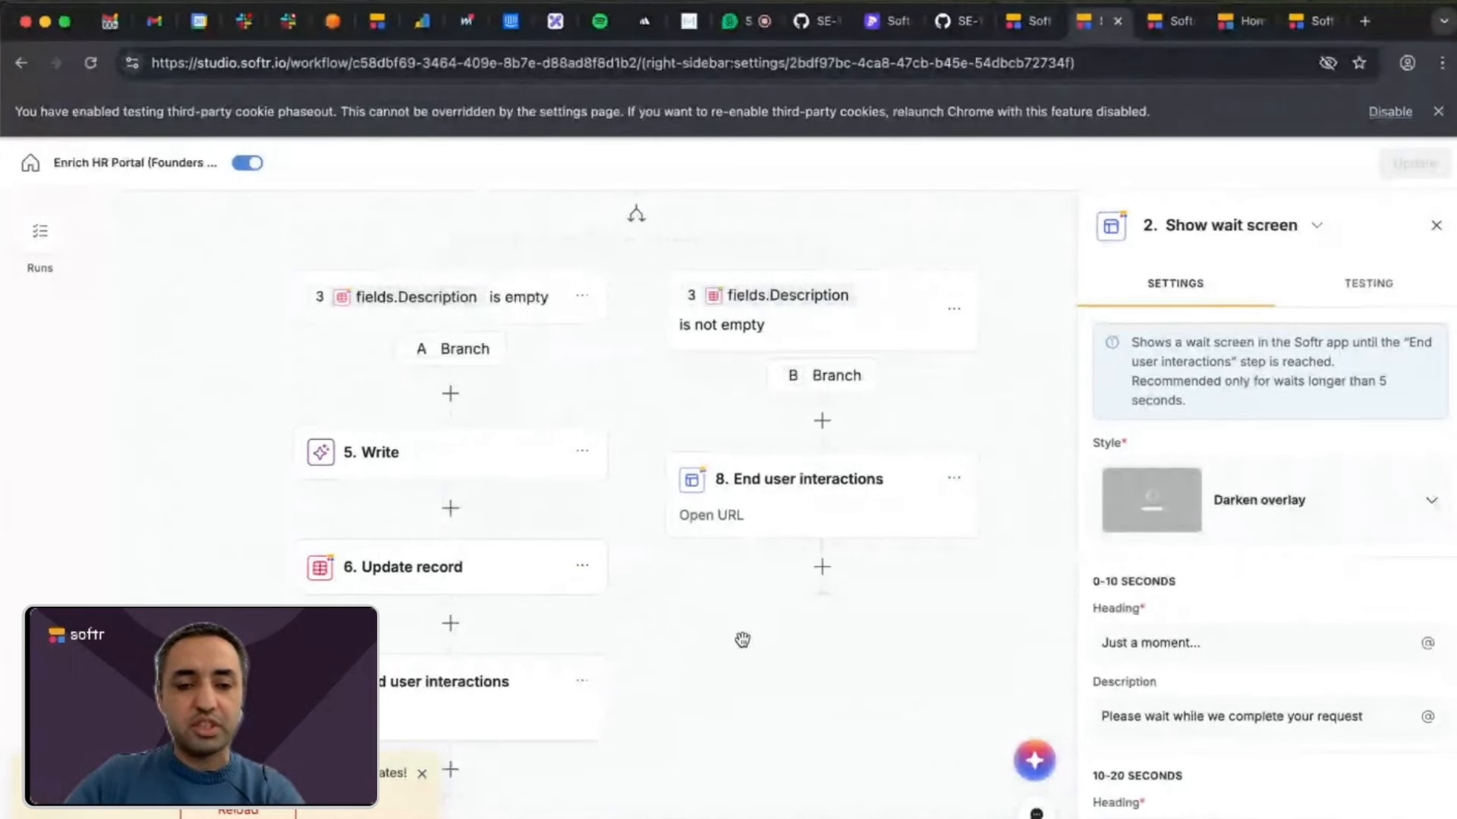
# Open End user interactions step 7 and examine its toast message, navigation choices and Open in options.
pyautogui.click(478, 707)
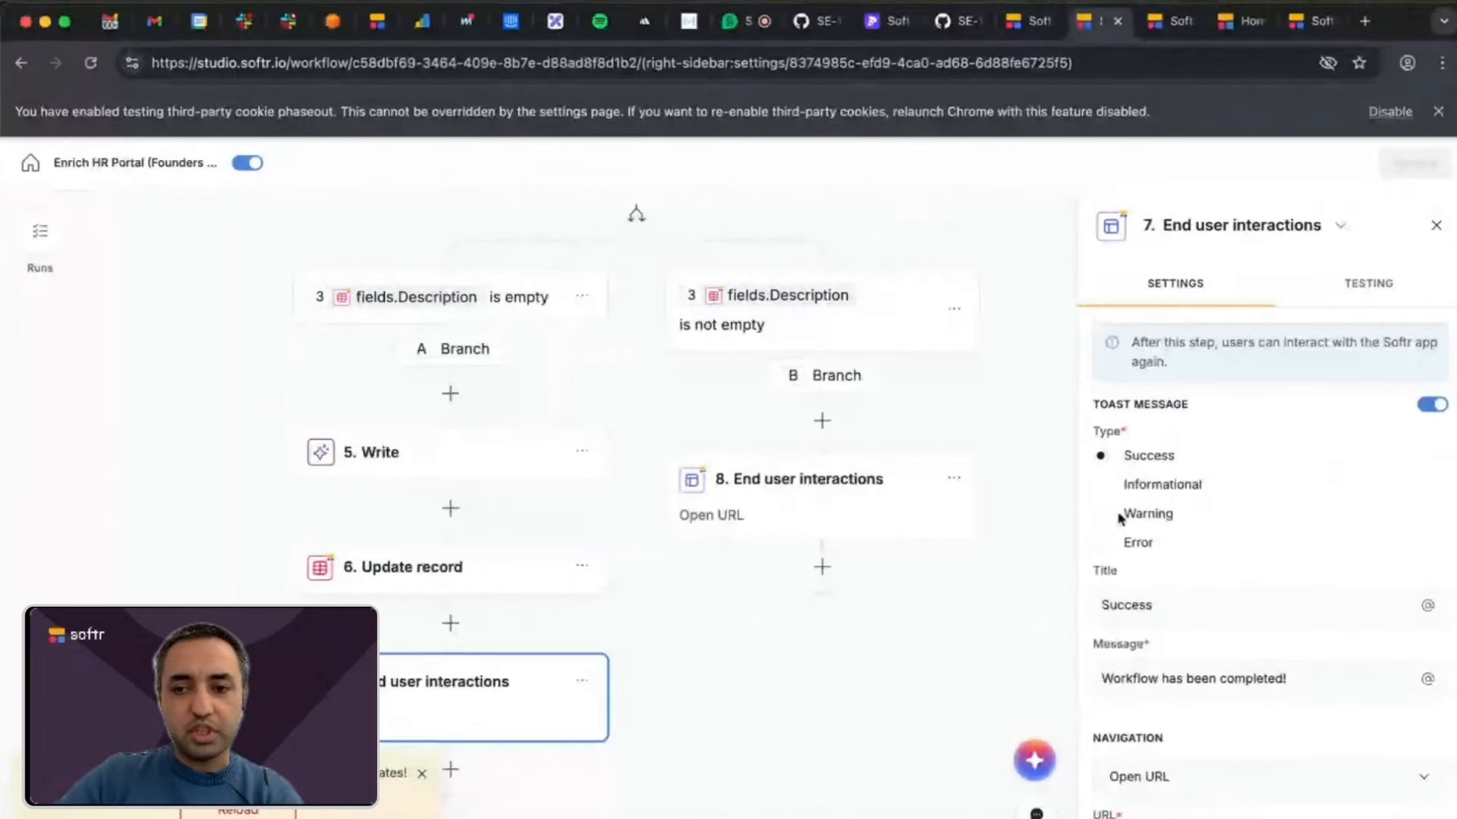
pyautogui.scroll(-2, 1176, 584)
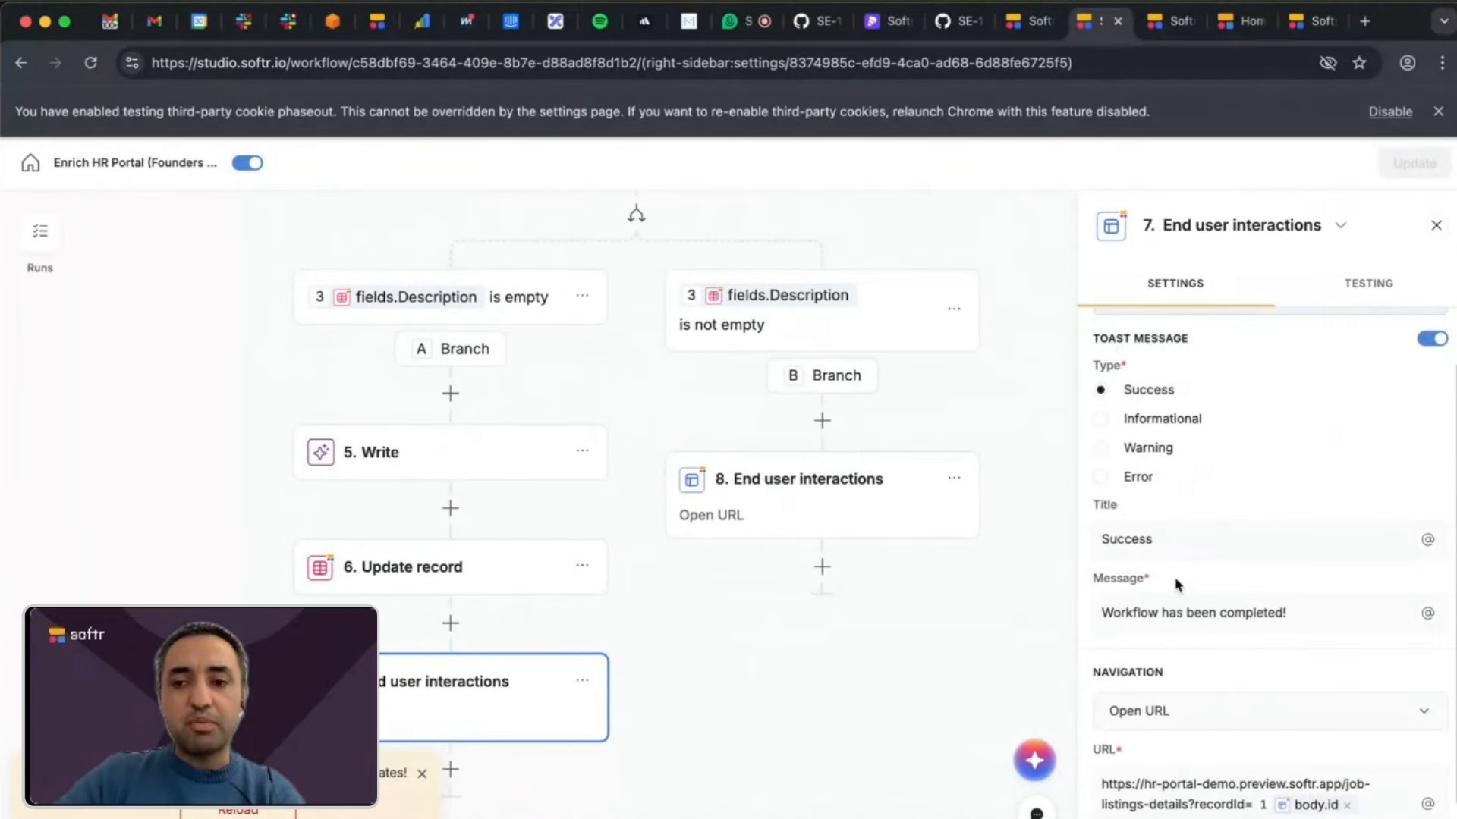
pyautogui.scroll(-2, 1175, 584)
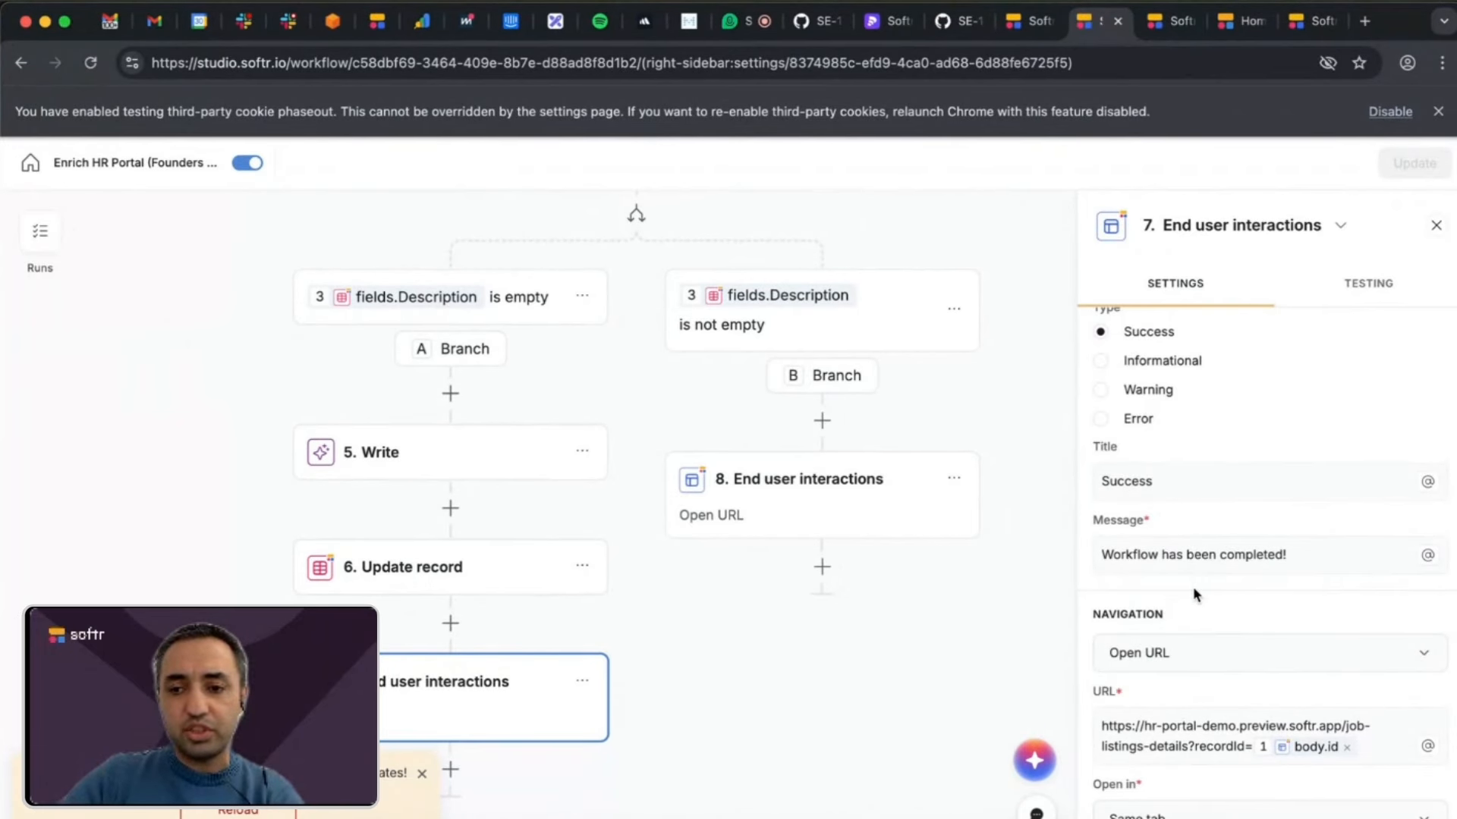
pyautogui.click(1216, 661)
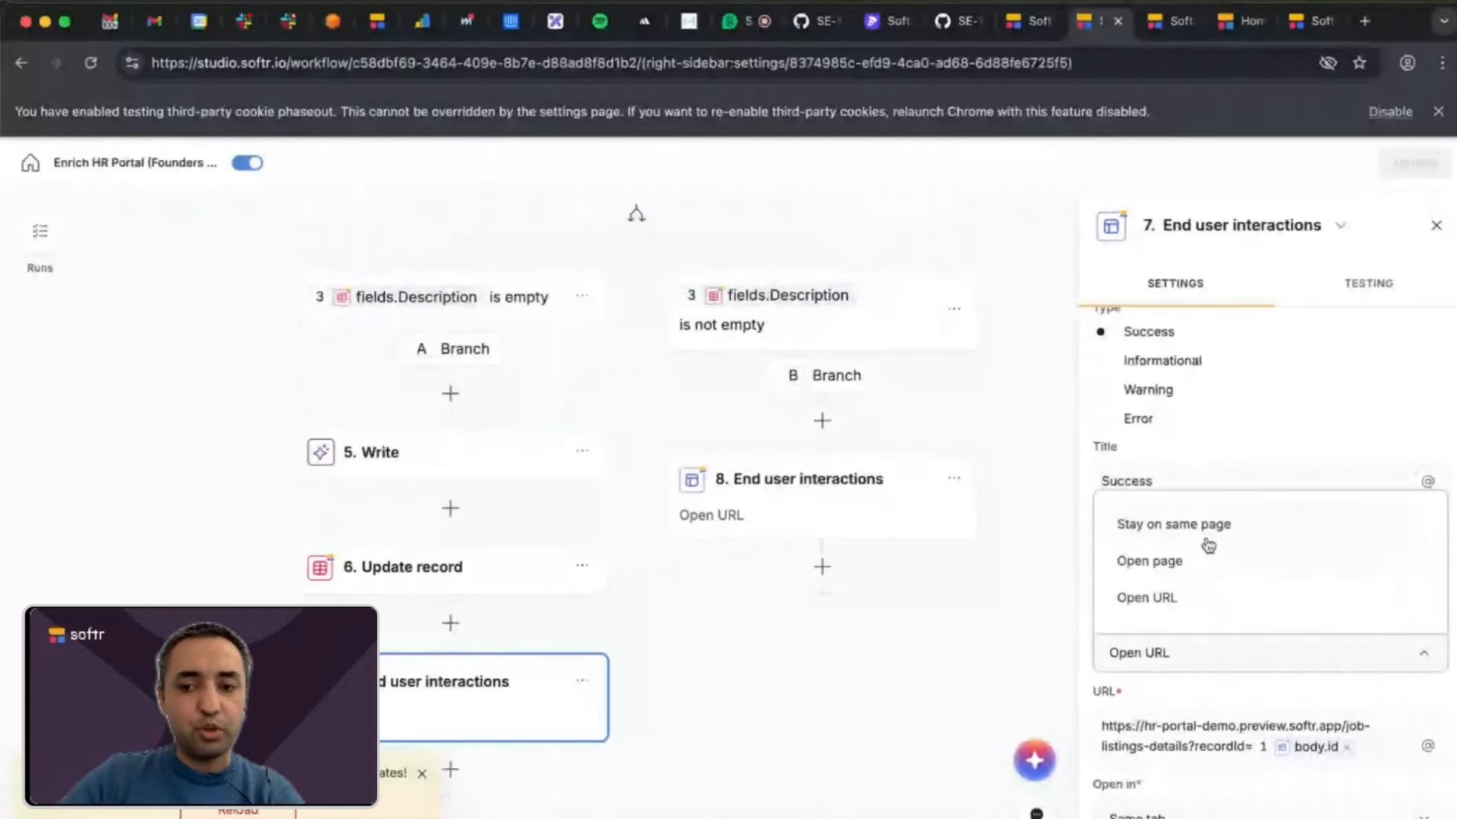
pyautogui.click(1260, 441)
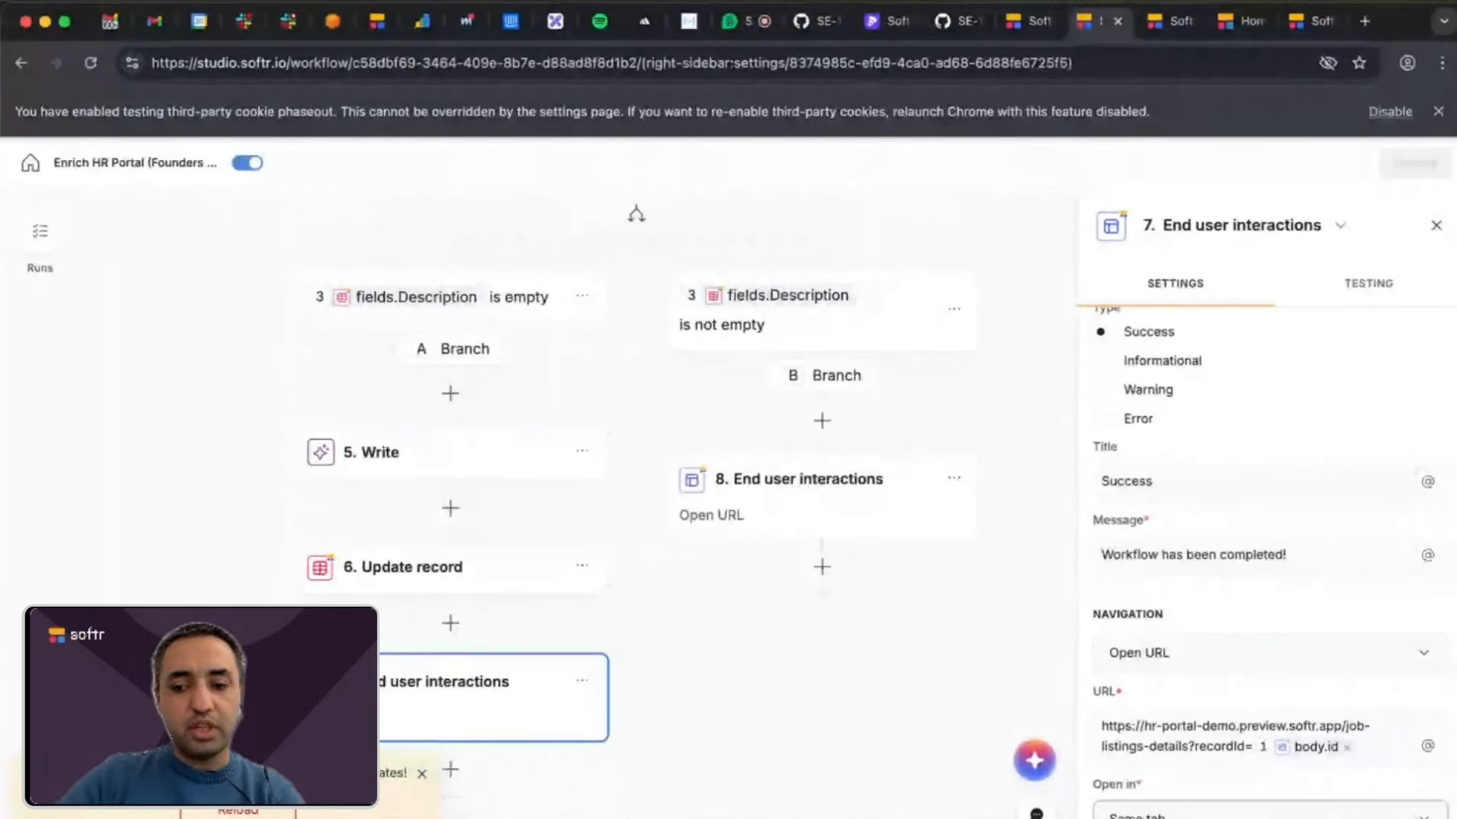
pyautogui.click(1199, 817)
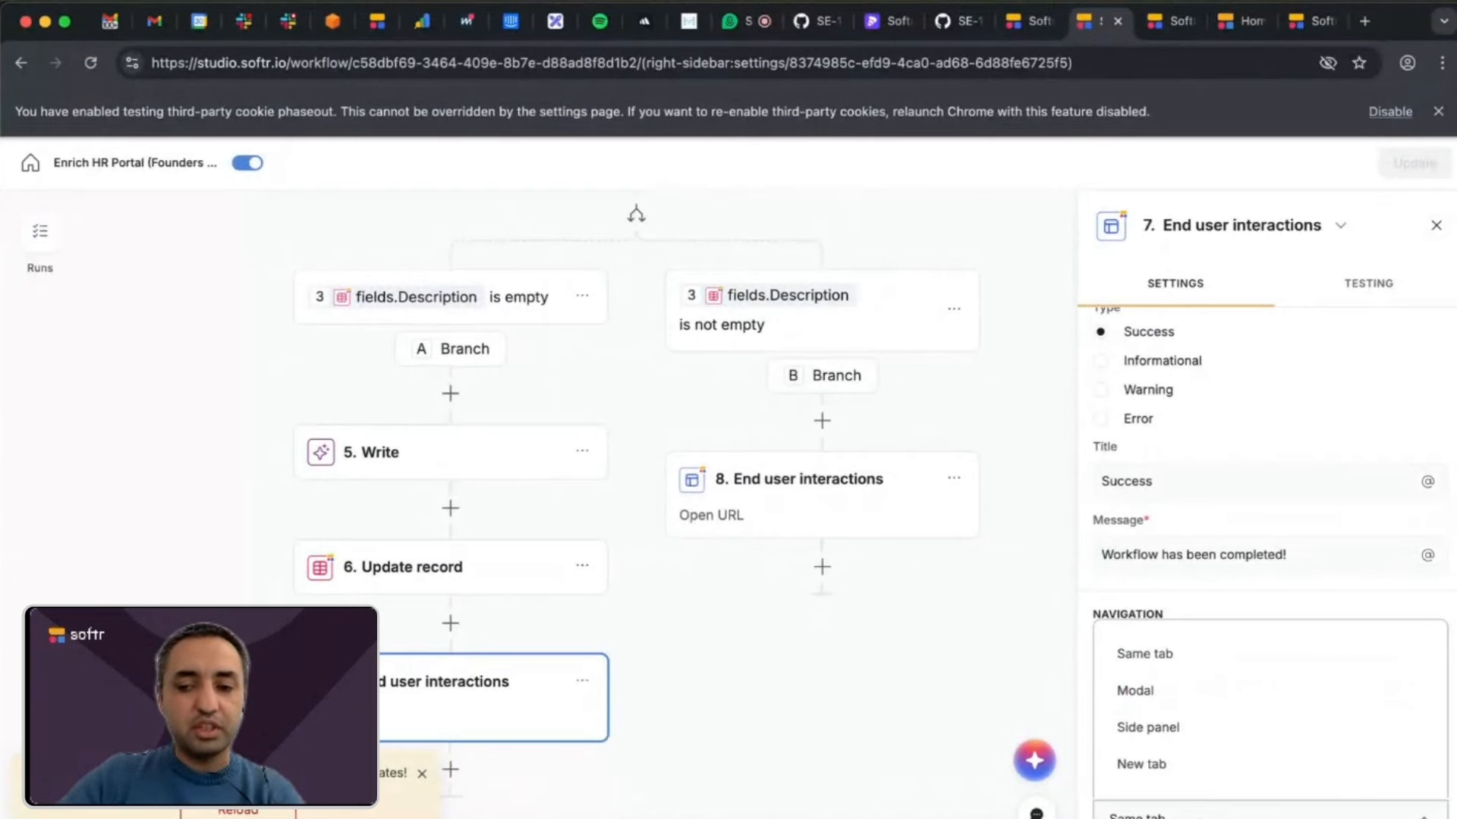
pyautogui.click(1200, 817)
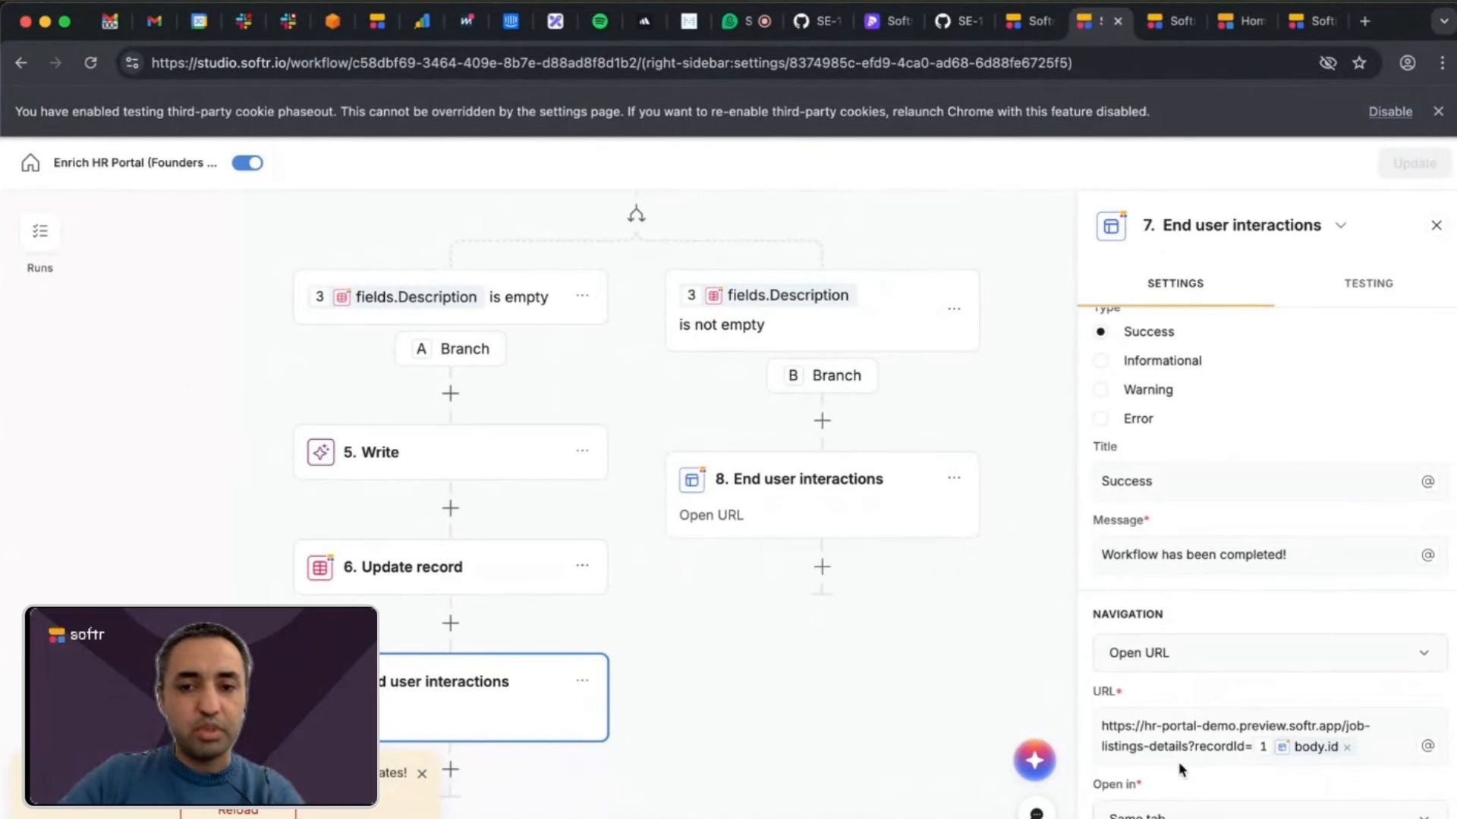
# Reload the Enrich HR Portal workflow editor to load the available updates and return to the start of the workflow.
pyautogui.click(238, 812)
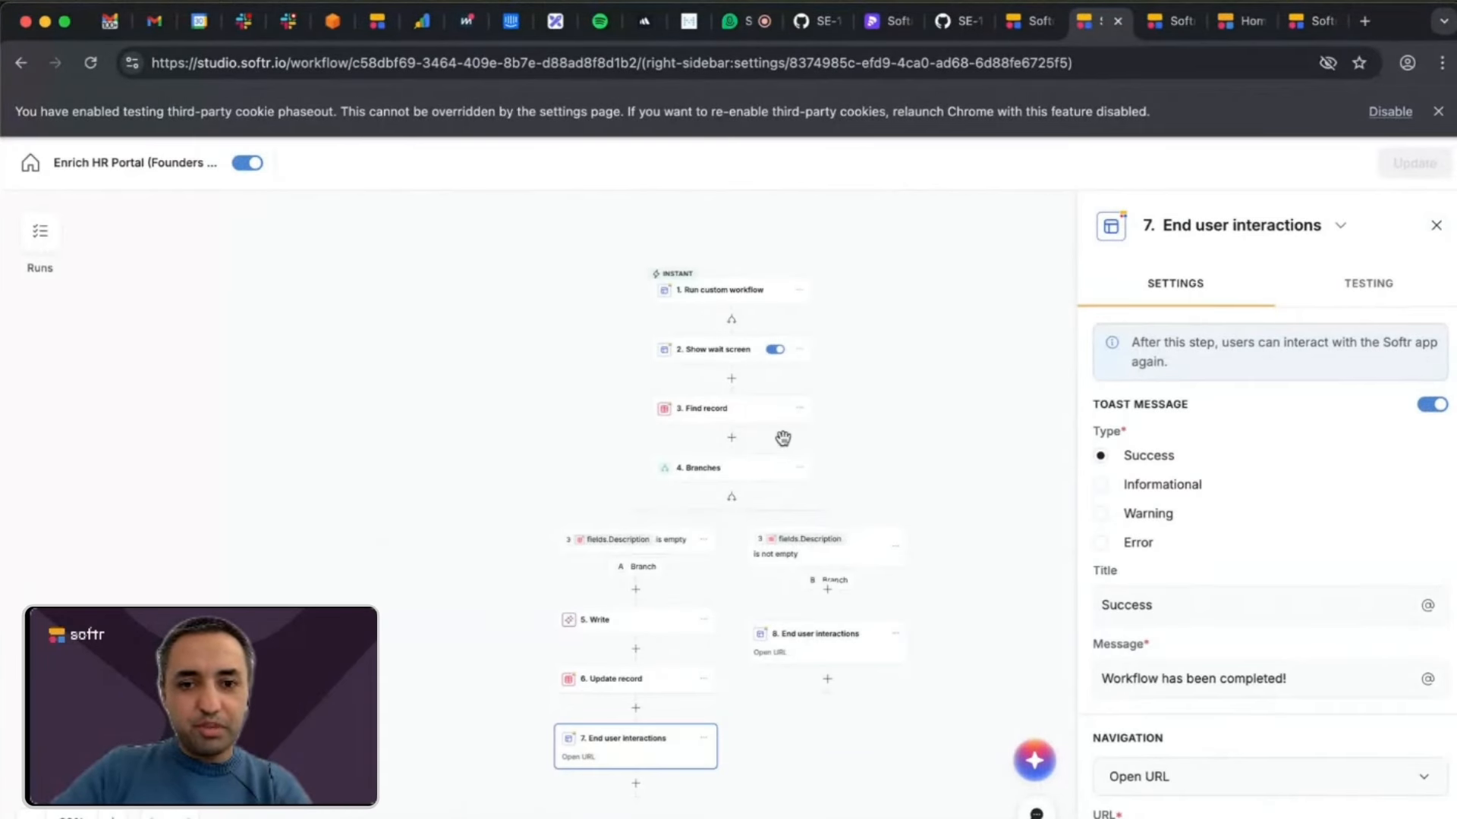
pyautogui.scroll(5, 780, 432)
pyautogui.scroll(-2, 782, 438)
pyautogui.scroll(5, 782, 438)
pyautogui.scroll(2, 783, 438)
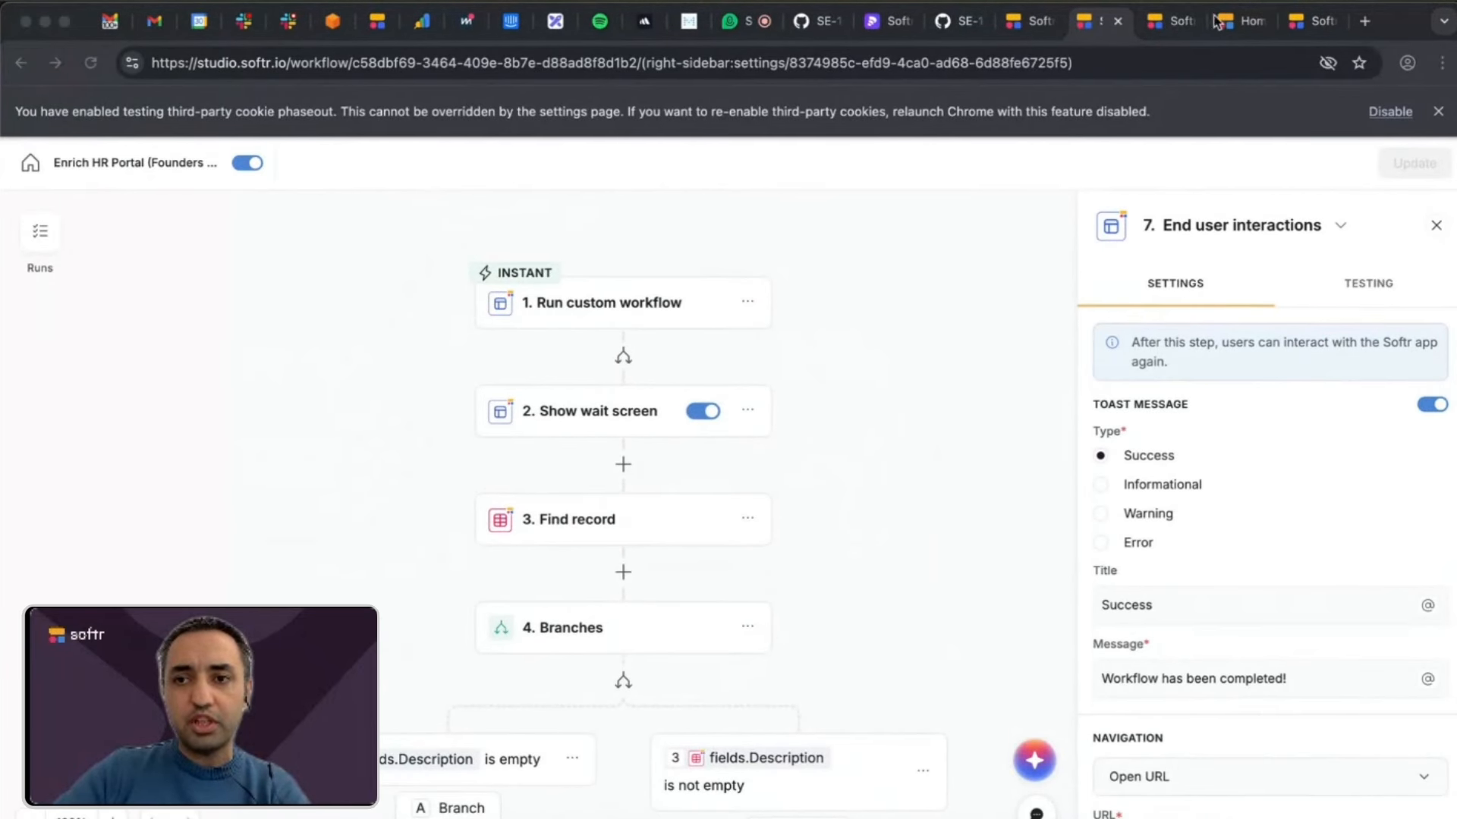
# Switch to the HR Portal (demo) app editor and reload it to load the available updates.
pyautogui.click(1246, 25)
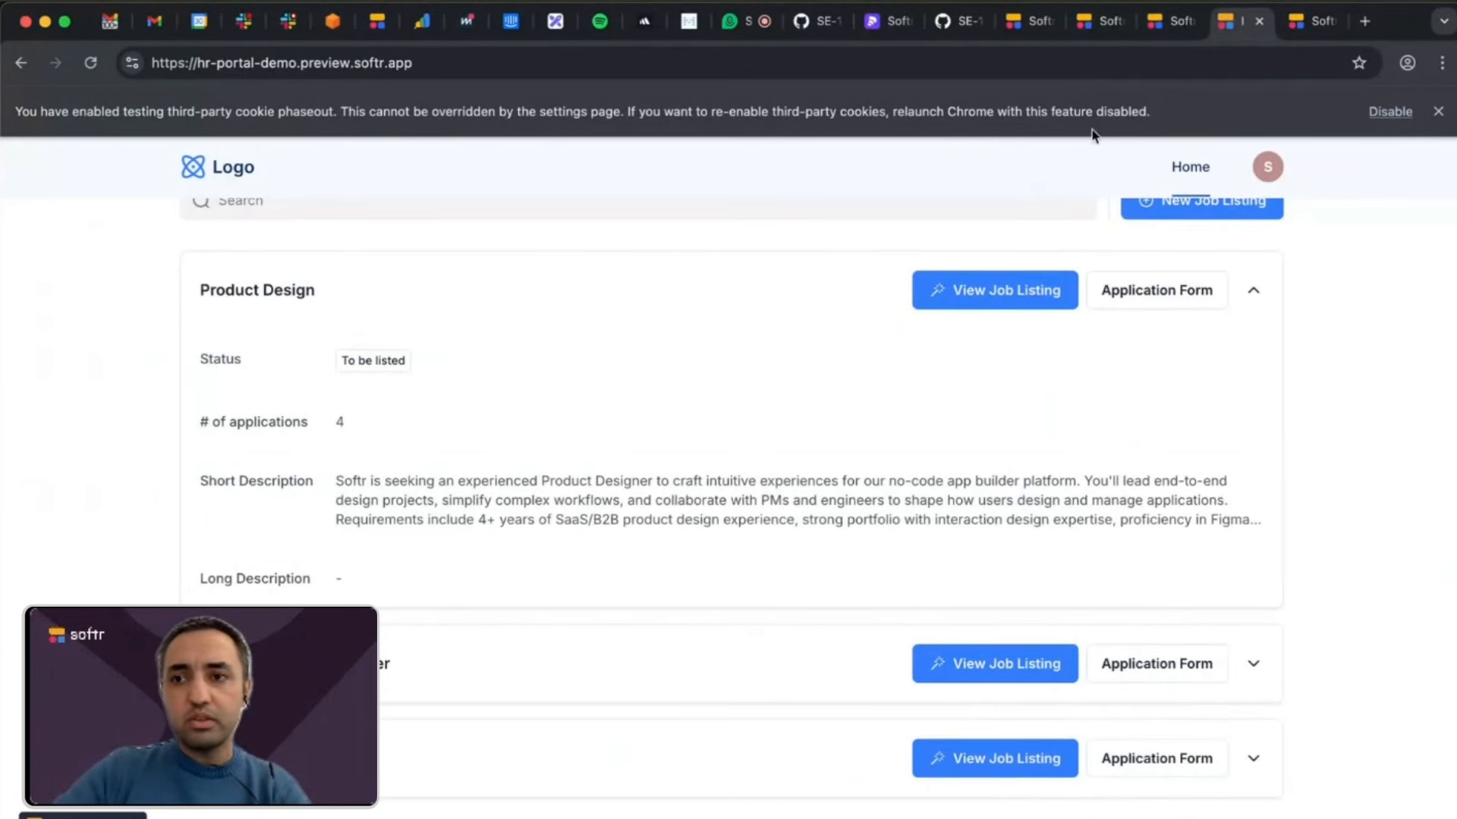
pyautogui.click(1316, 23)
pyautogui.click(1175, 32)
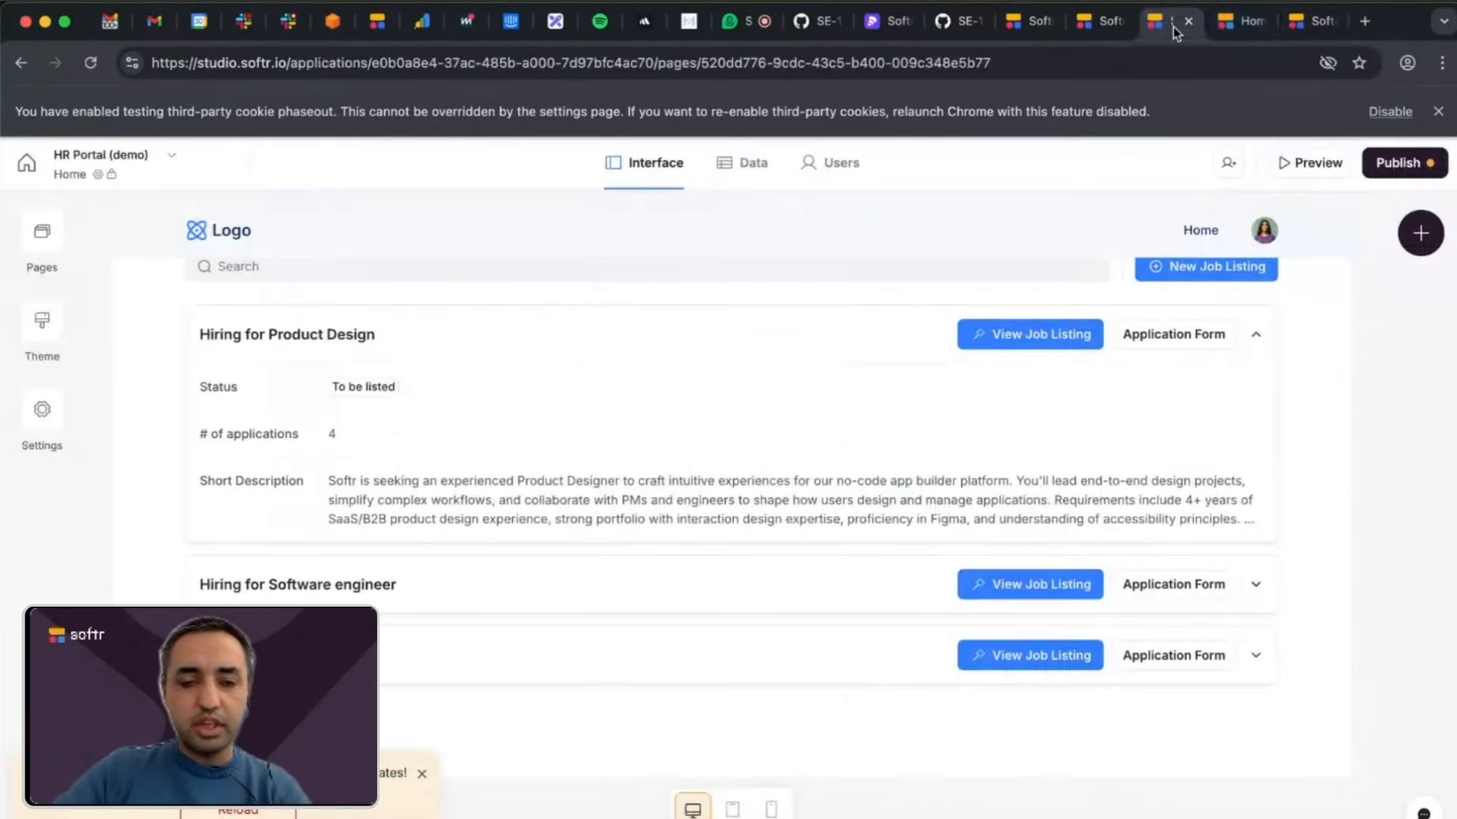
pyautogui.scroll(7, 898, 403)
pyautogui.click(250, 810)
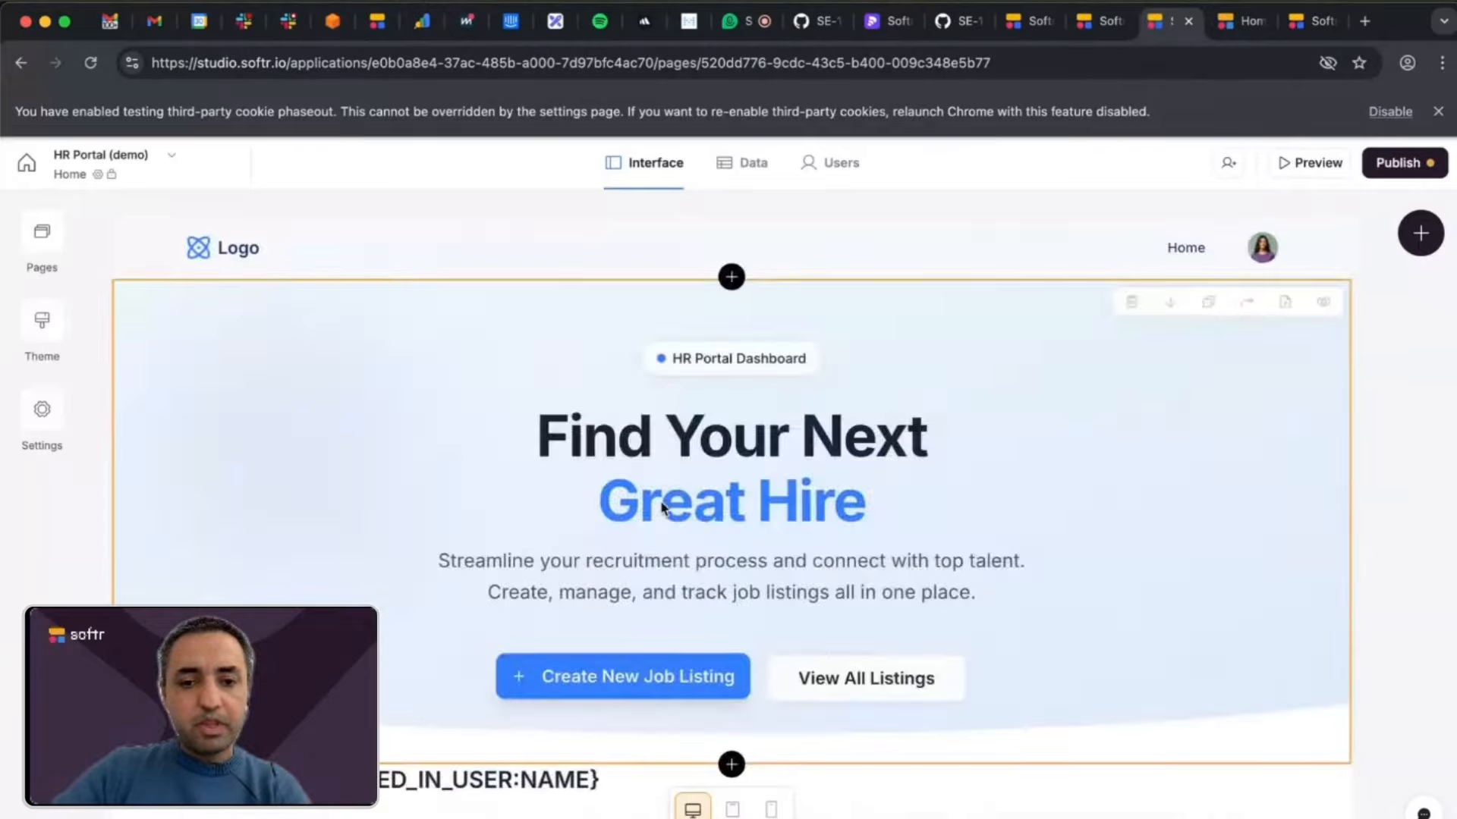
# Open the action settings of the job listings list block on the Home page and look over its item buttons.
pyautogui.scroll(-8, 661, 507)
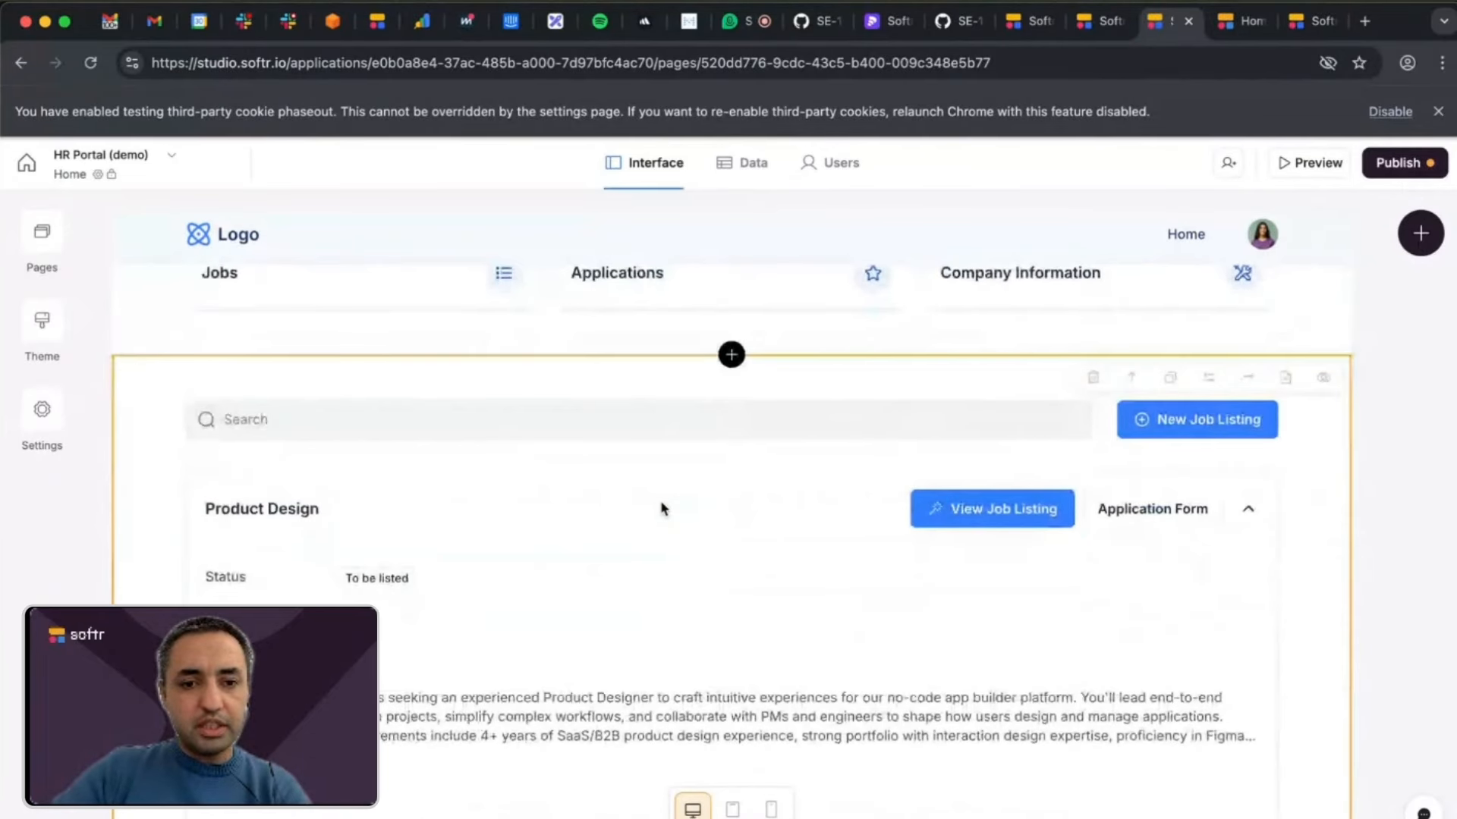
pyautogui.click(658, 500)
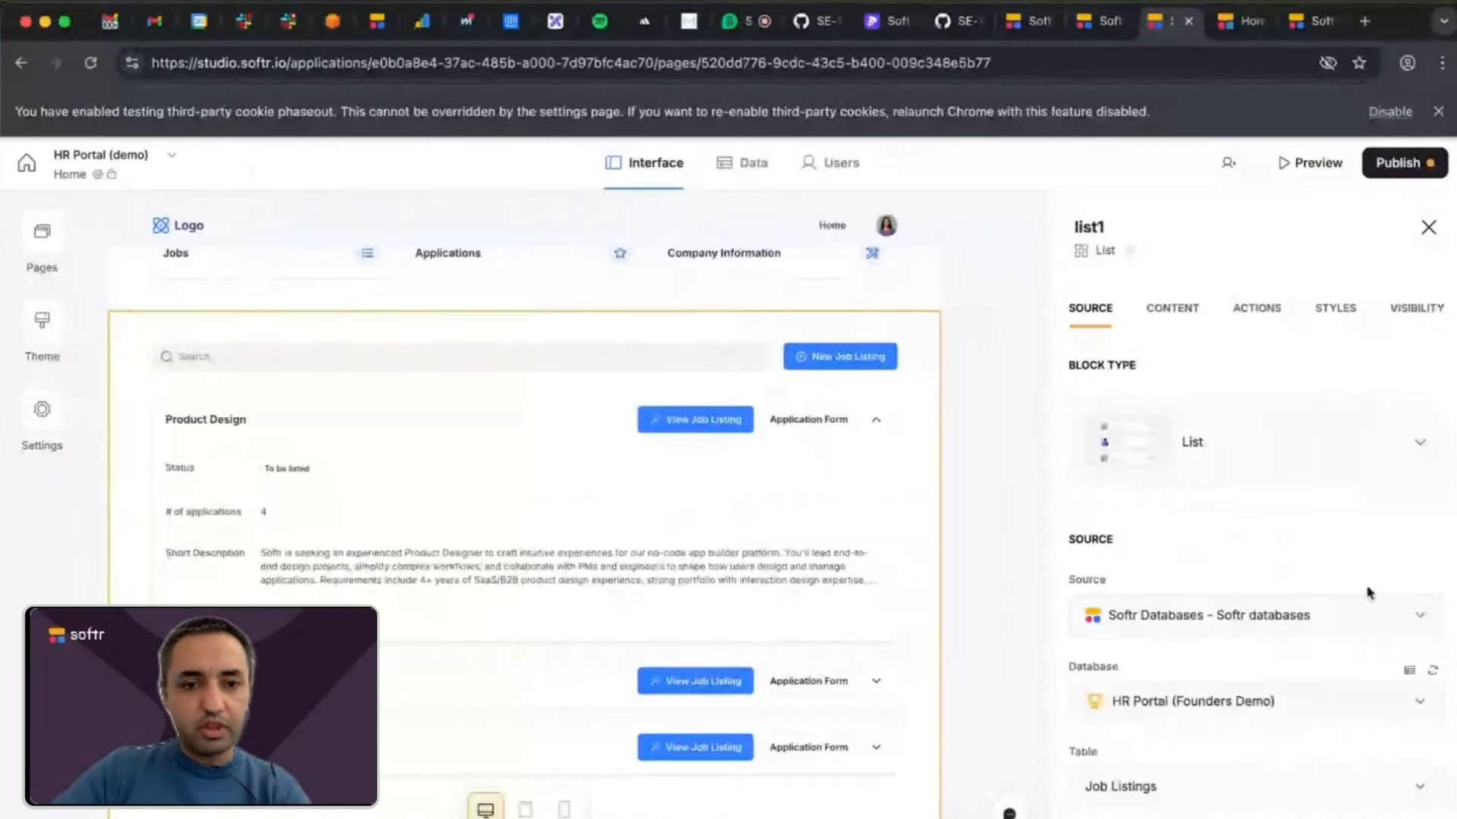
pyautogui.click(1257, 311)
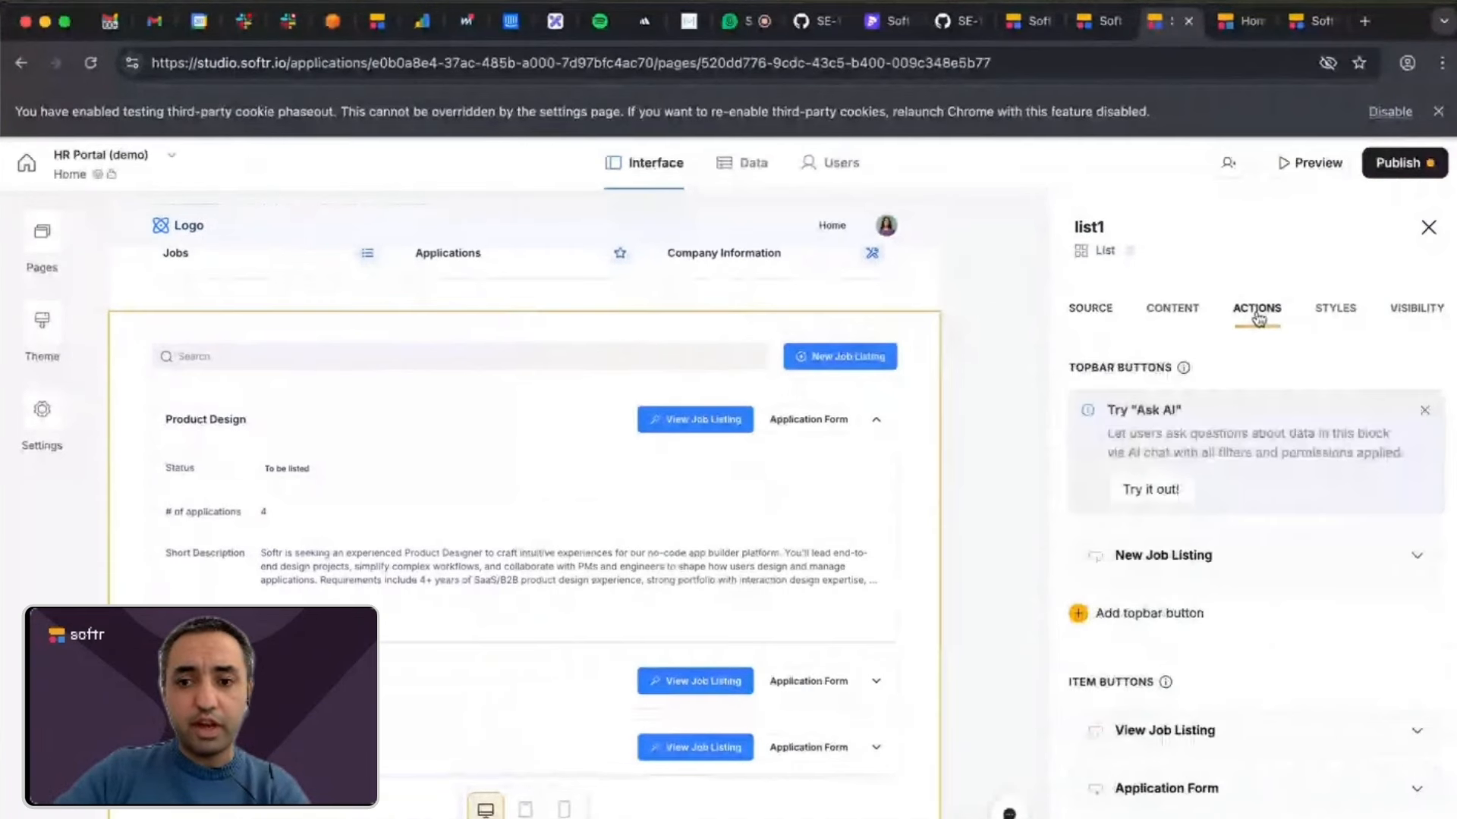
pyautogui.scroll(-3, 1279, 527)
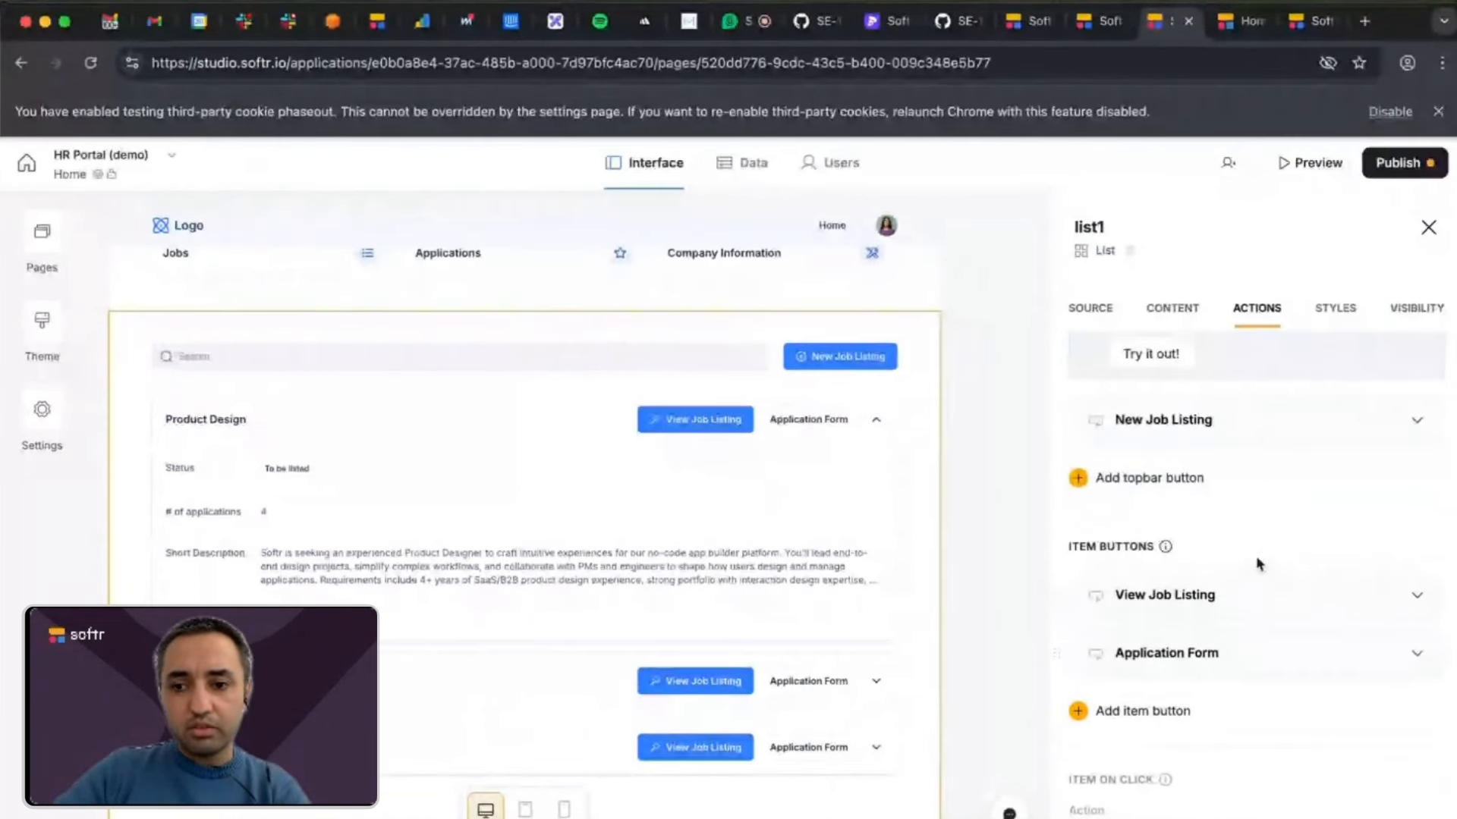
pyautogui.scroll(-2, 1258, 562)
pyautogui.scroll(5, 709, 412)
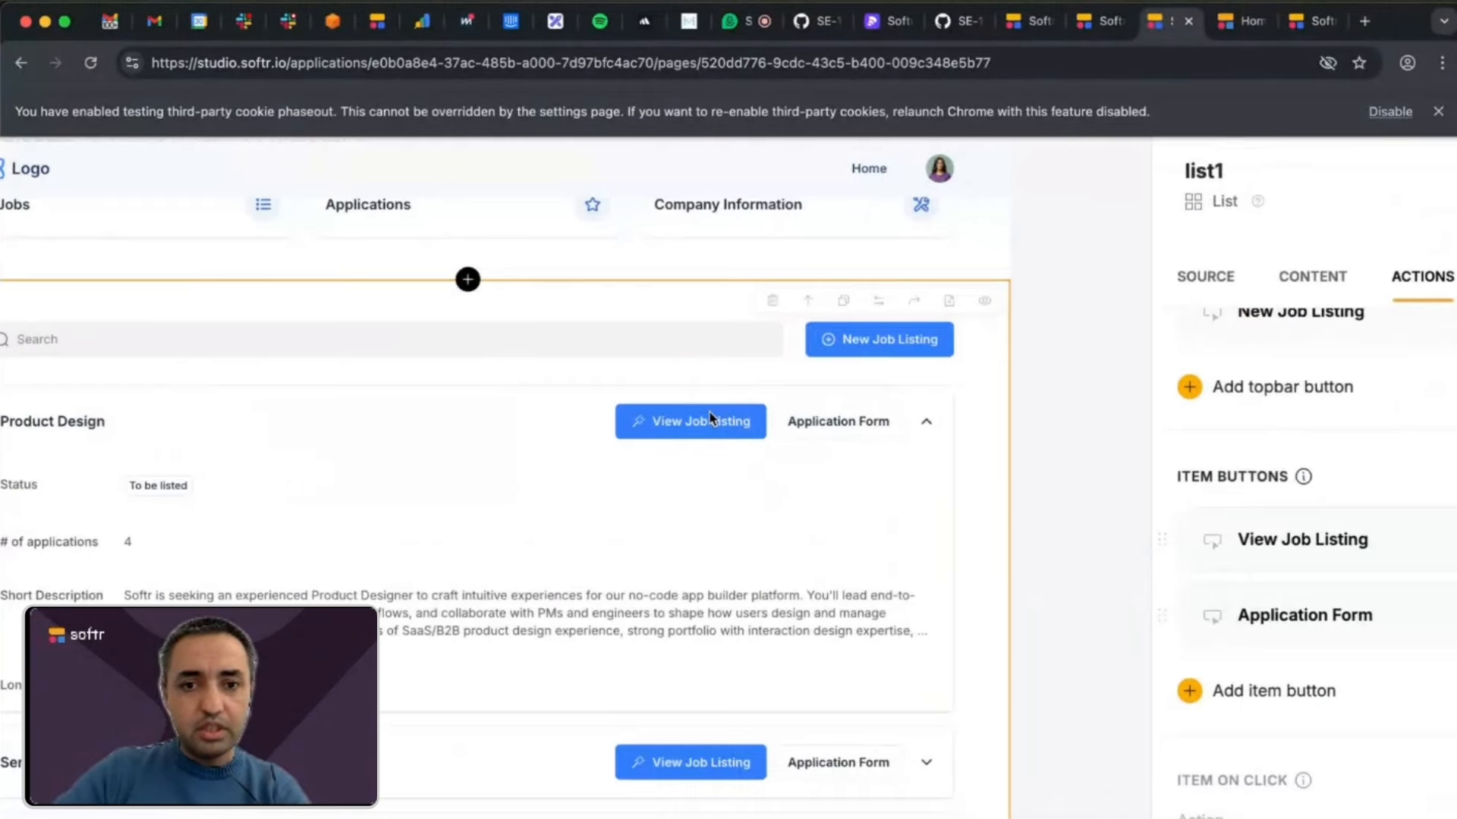
# Expand the View Job Listing button's Run custom workflow action and review its workflow choices and the data passed to the workflow.
pyautogui.scroll(-5, 649, 446)
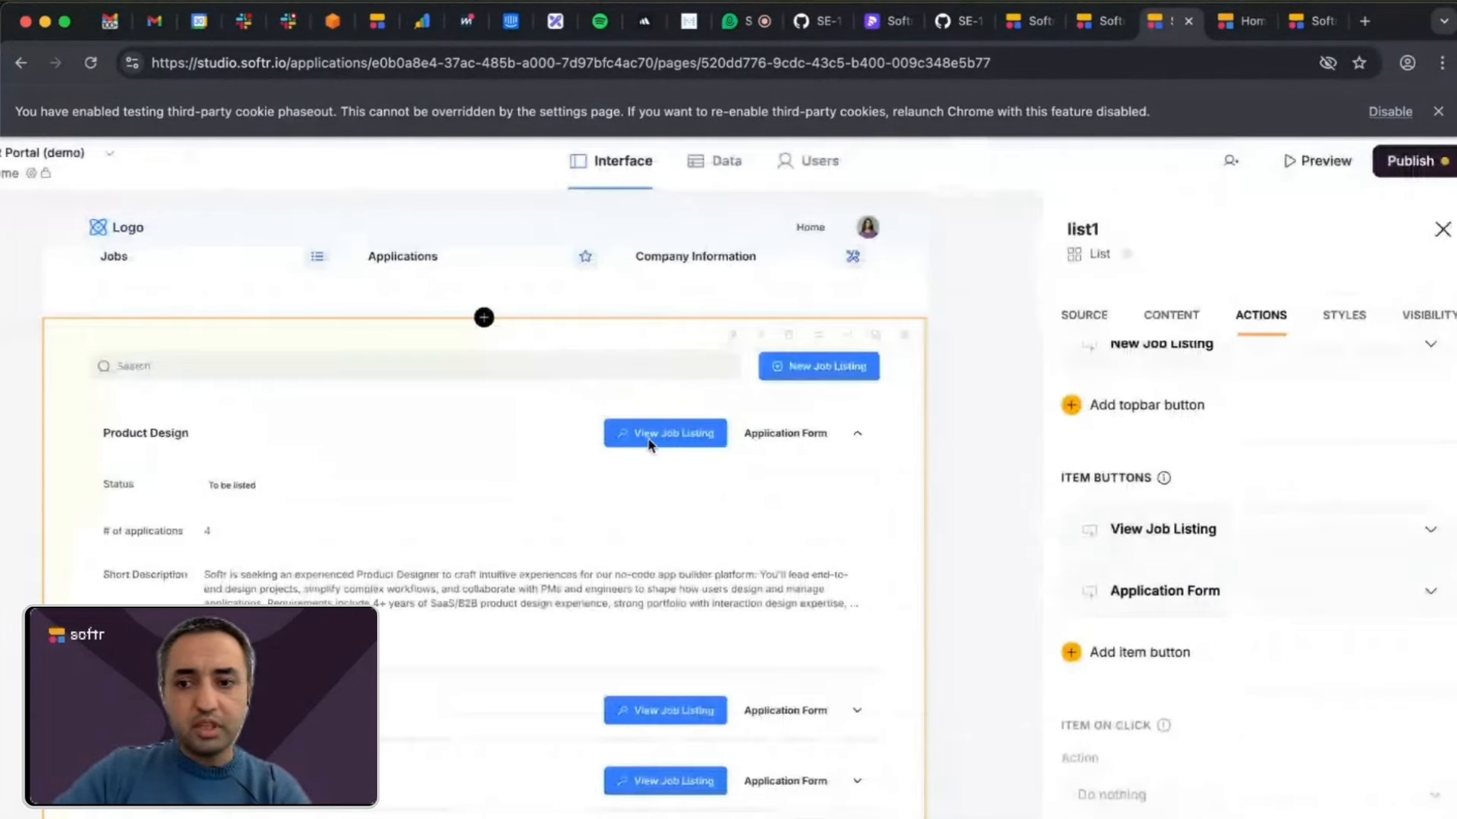
pyautogui.click(1230, 535)
pyautogui.scroll(-3, 1230, 536)
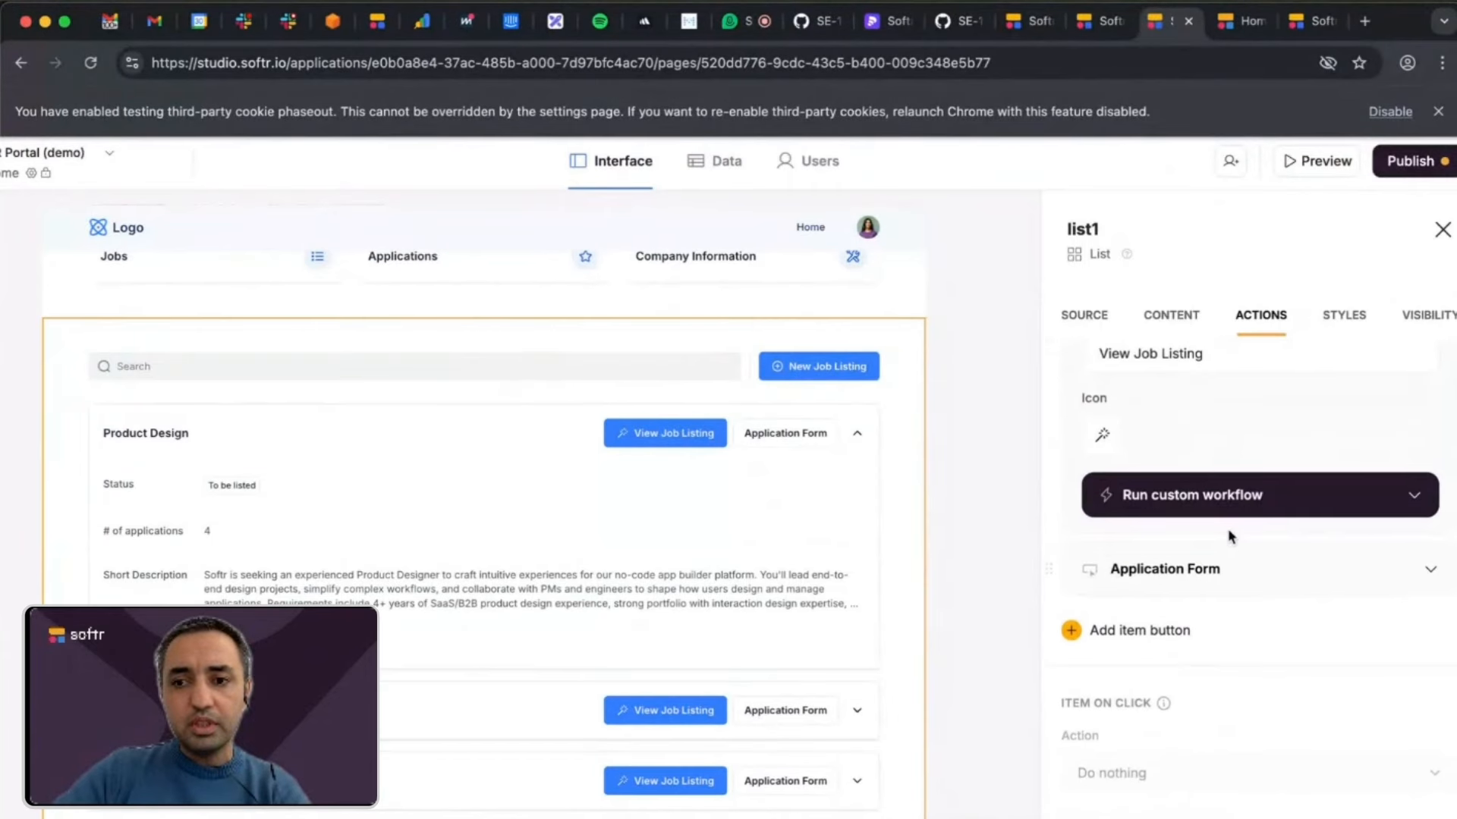
pyautogui.click(1257, 542)
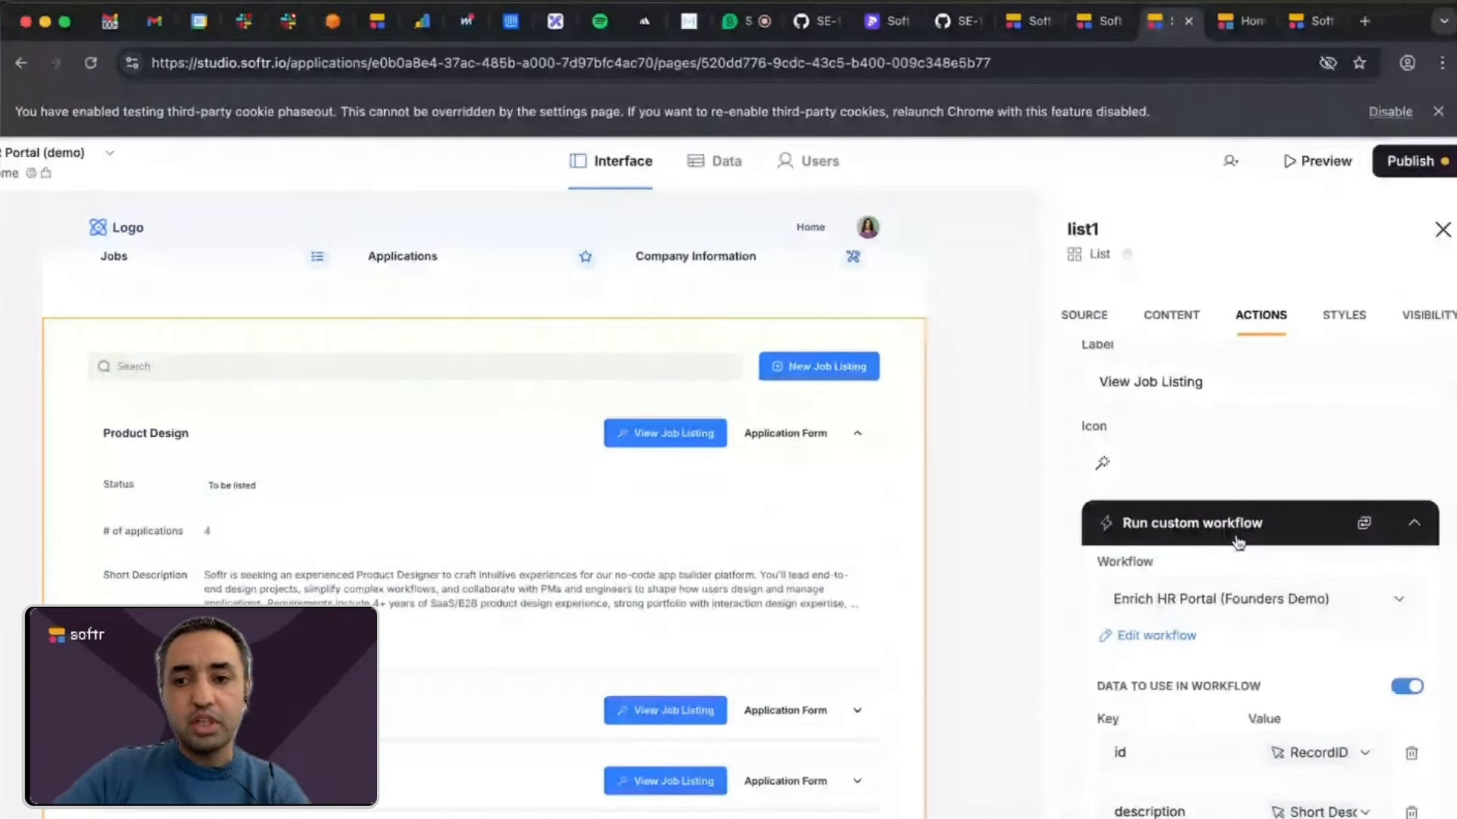
pyautogui.scroll(-2, 1236, 540)
pyautogui.click(1305, 527)
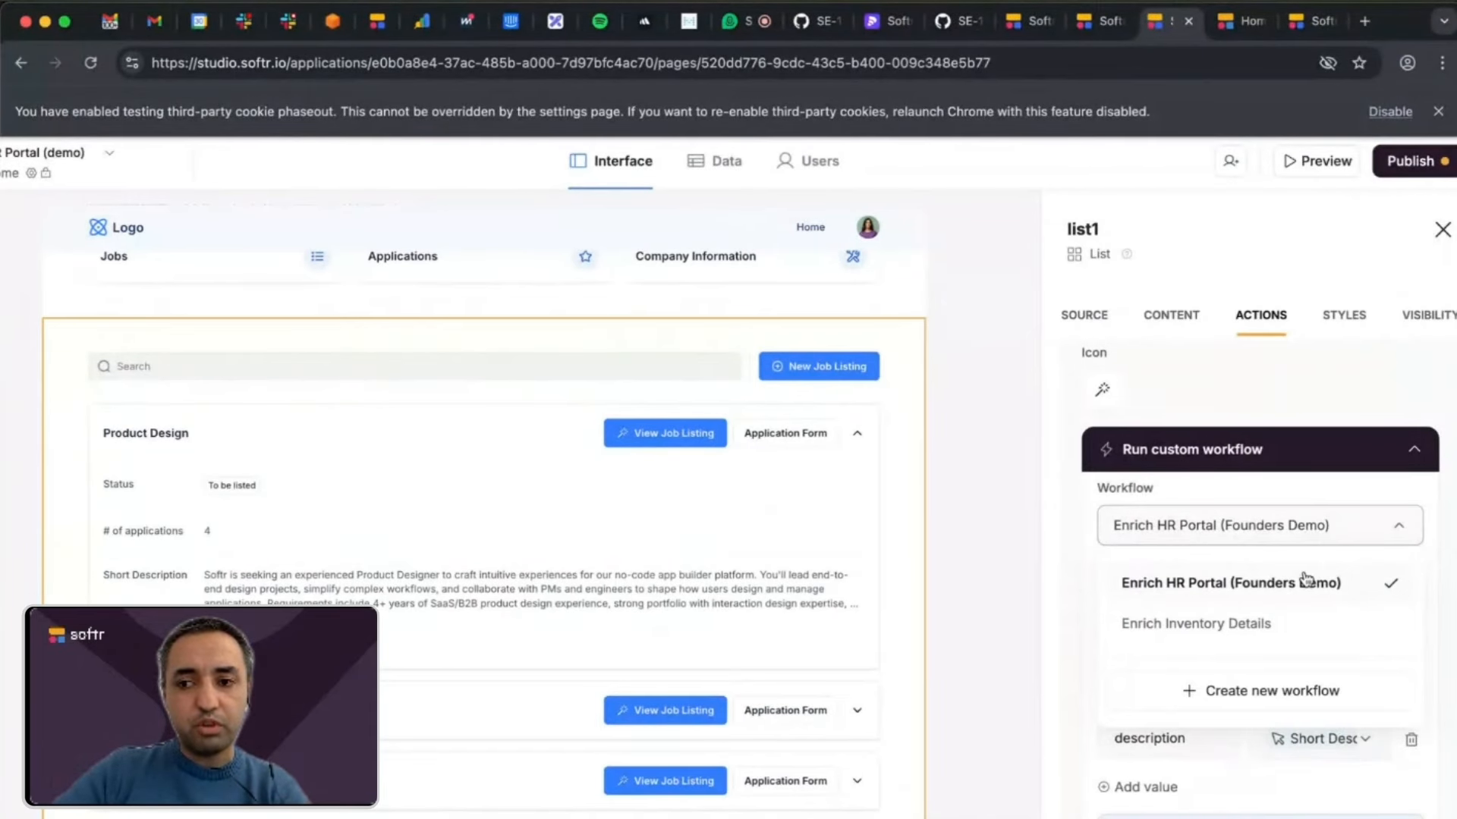
pyautogui.click(1453, 502)
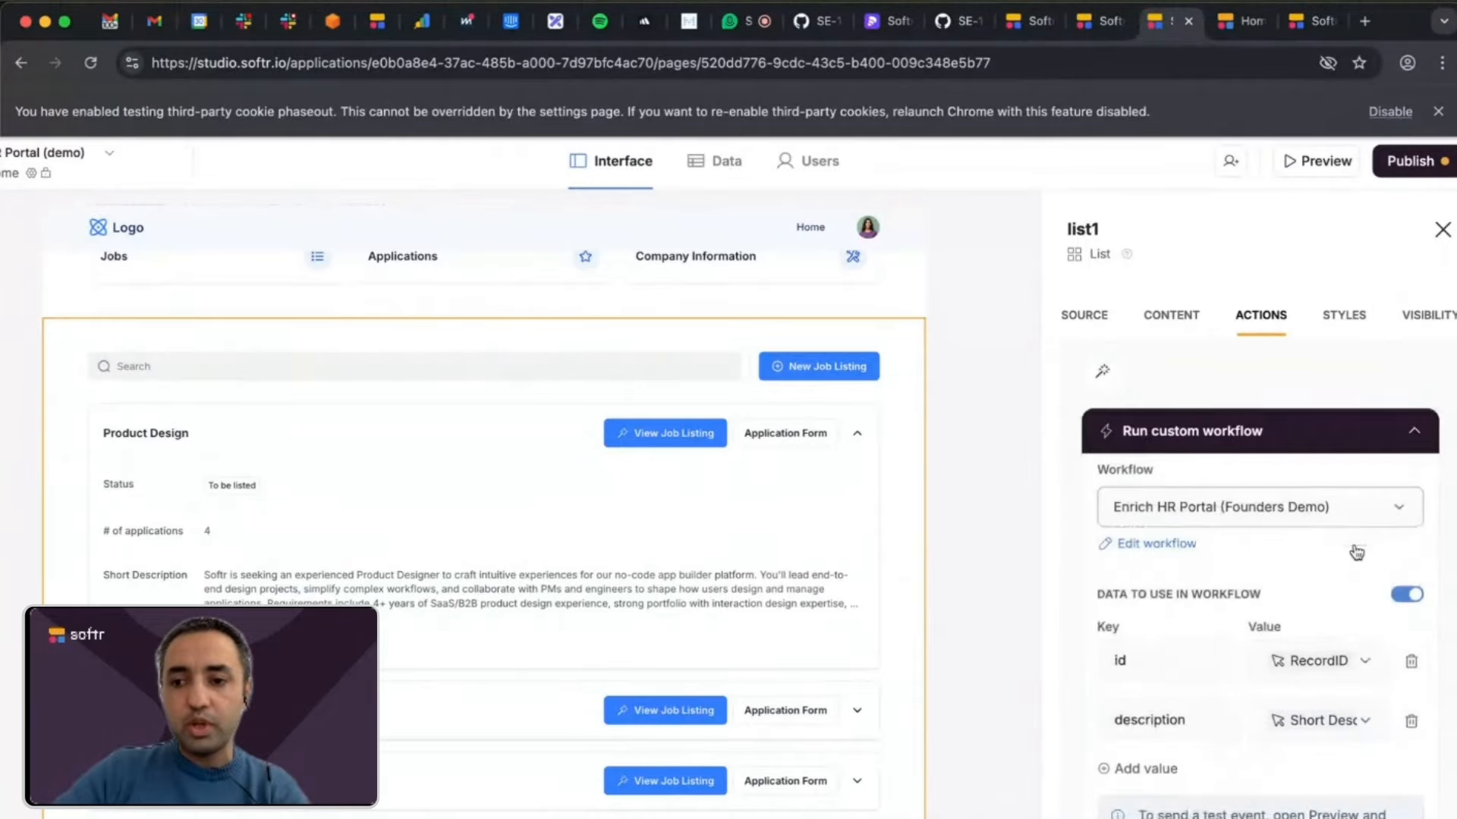
pyautogui.scroll(-3, 1350, 554)
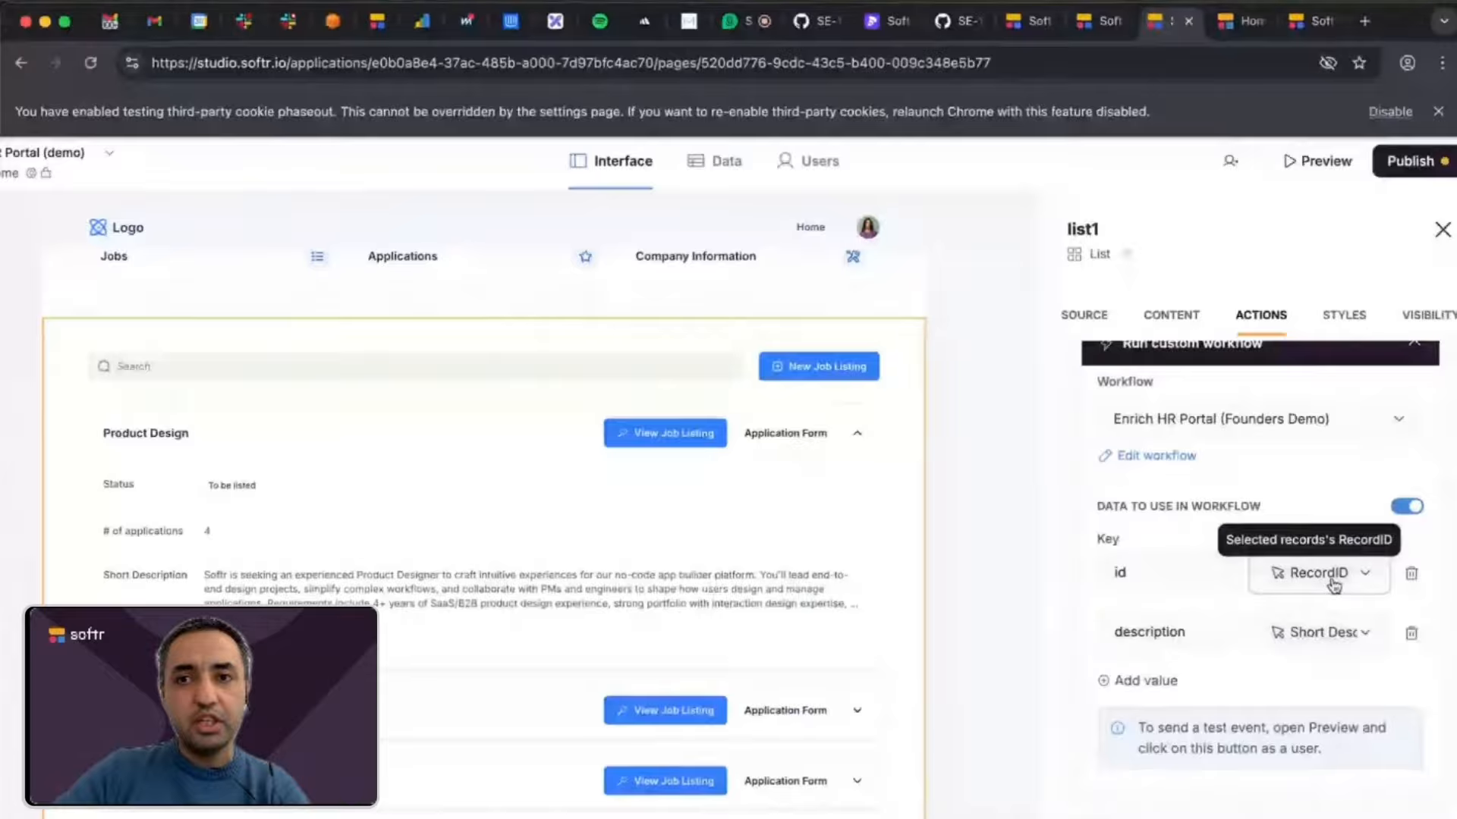
# Check the RecordID field in the Job Listings table, then return to the app editor to review the id and description value mappings.
pyautogui.click(1095, 29)
pyautogui.click(1022, 29)
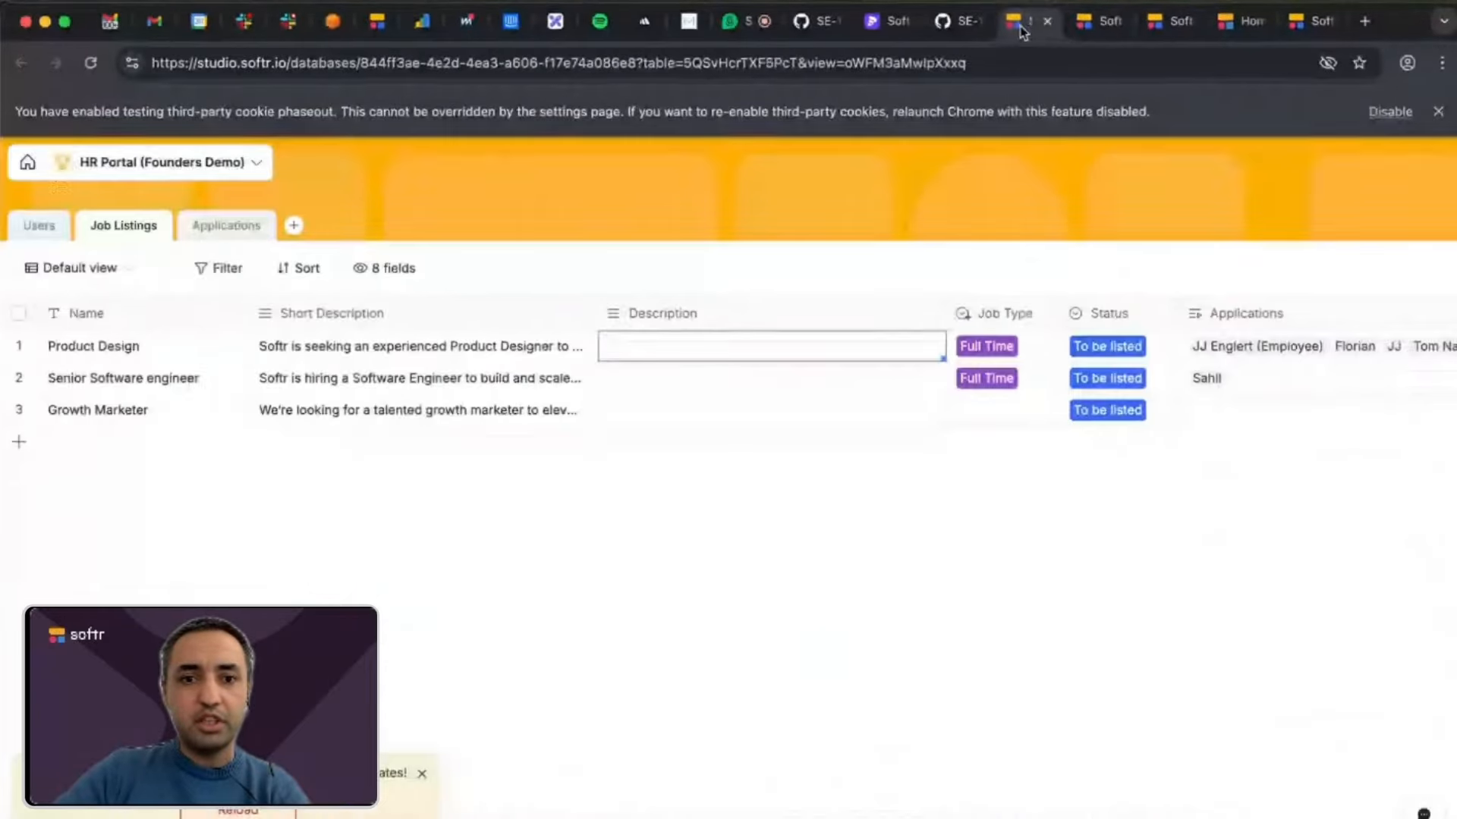
pyautogui.hscroll(6, 993, 342)
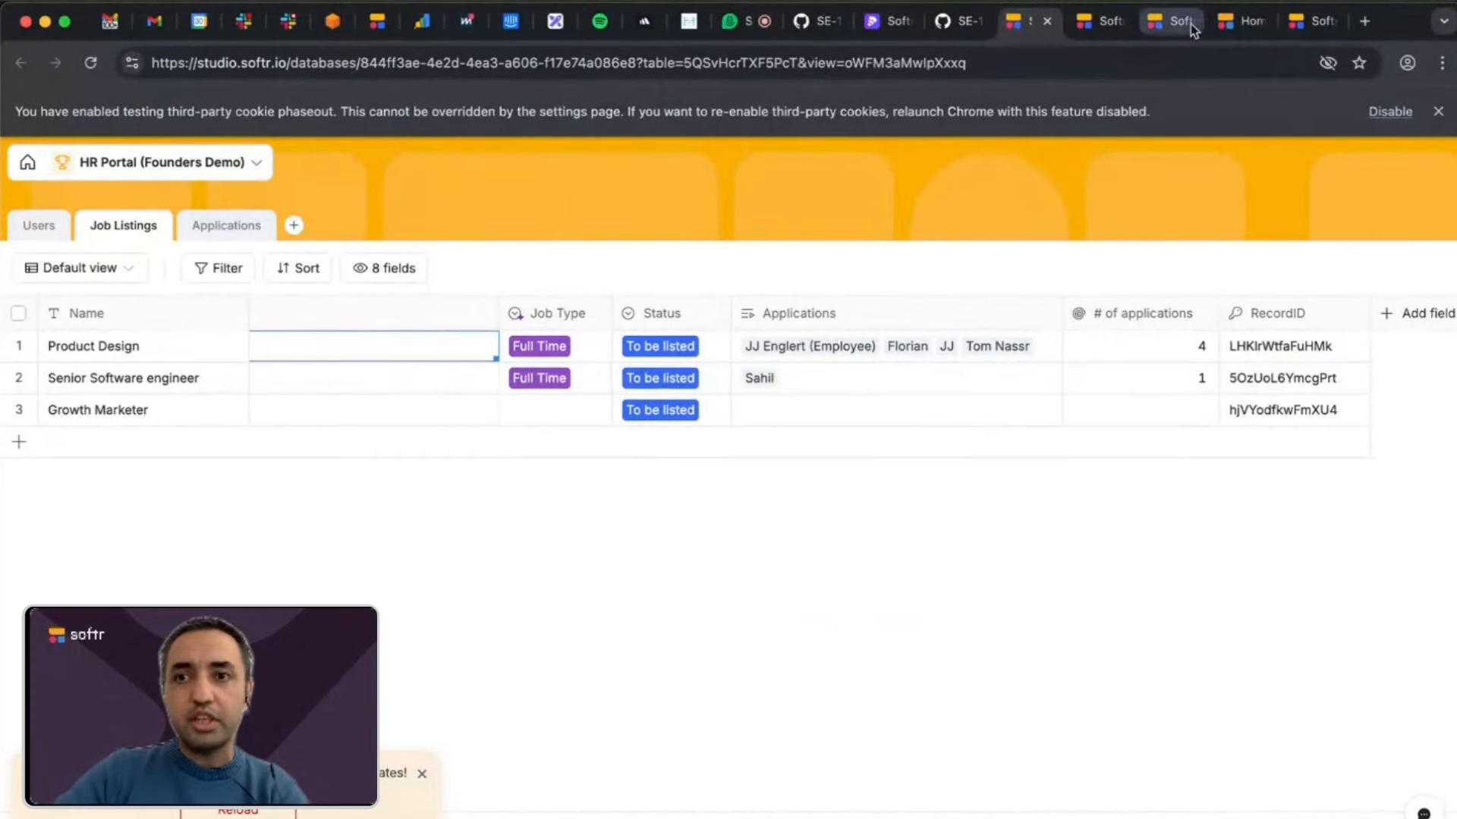
pyautogui.click(1166, 28)
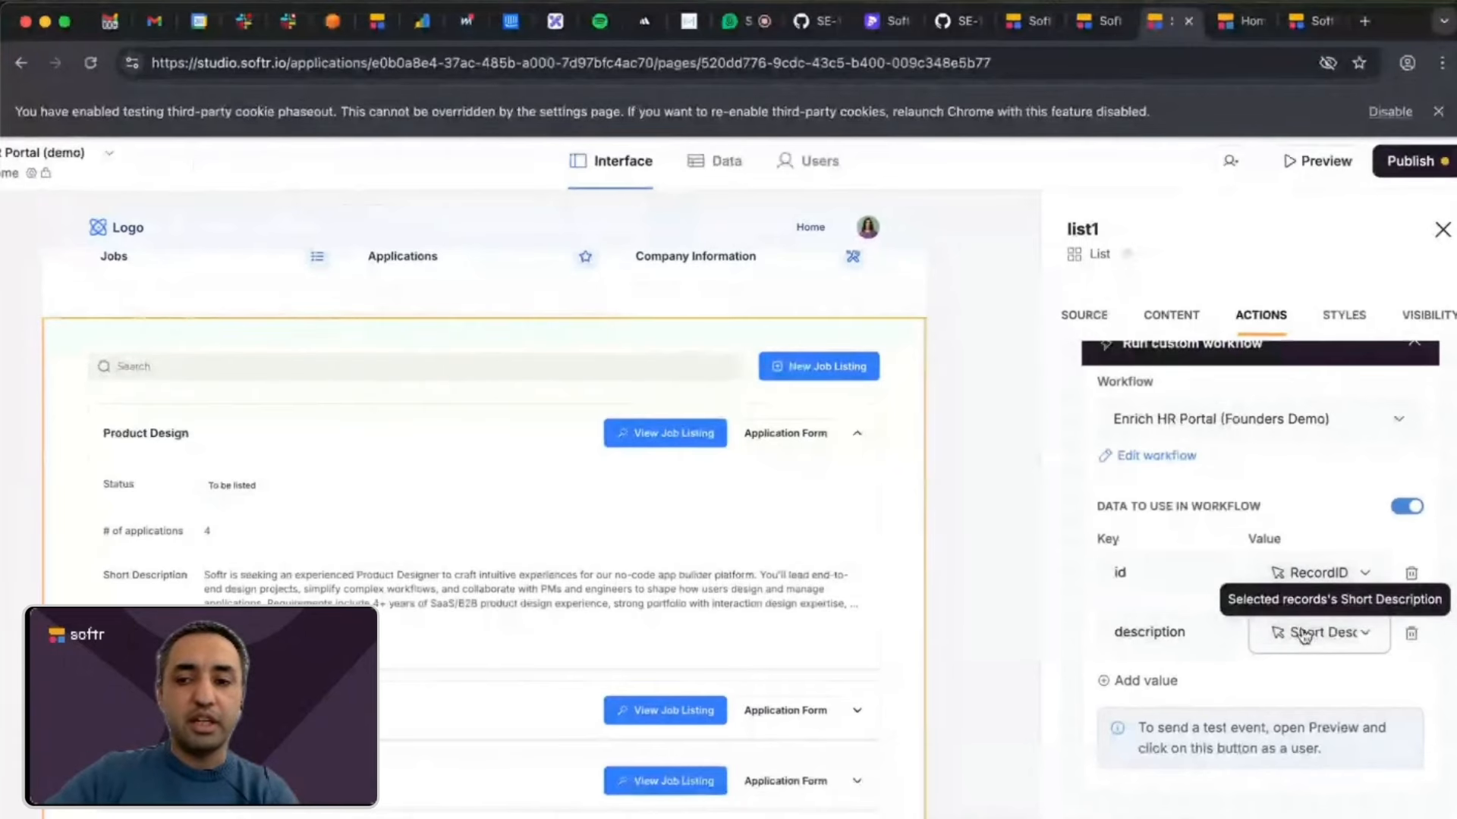
pyautogui.scroll(-3, 1260, 654)
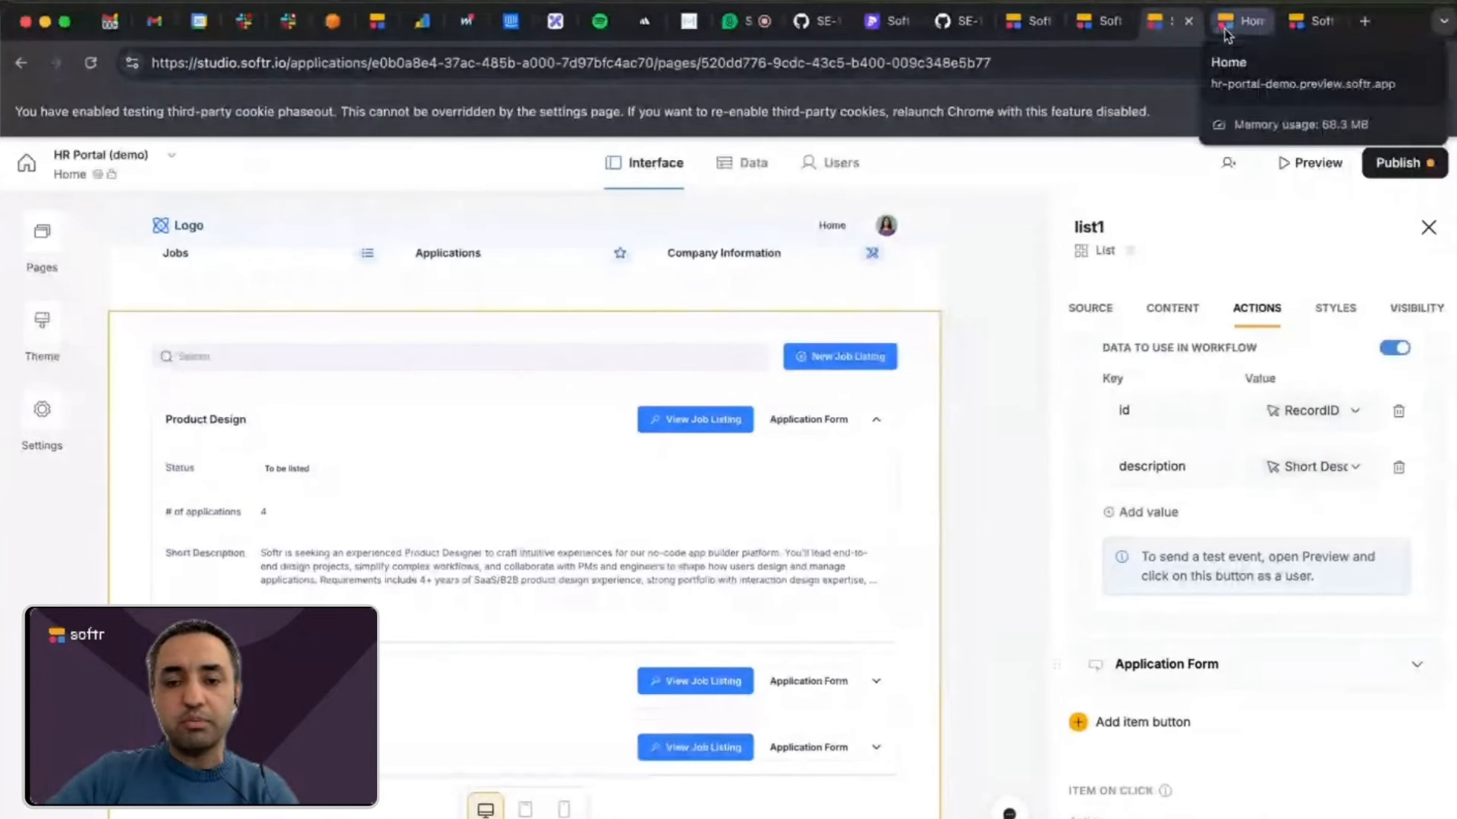
# Return to the Enrich HR Portal workflow editor and review the Branches step and its two conditions on the Description field.
pyautogui.click(1226, 23)
pyautogui.click(1298, 26)
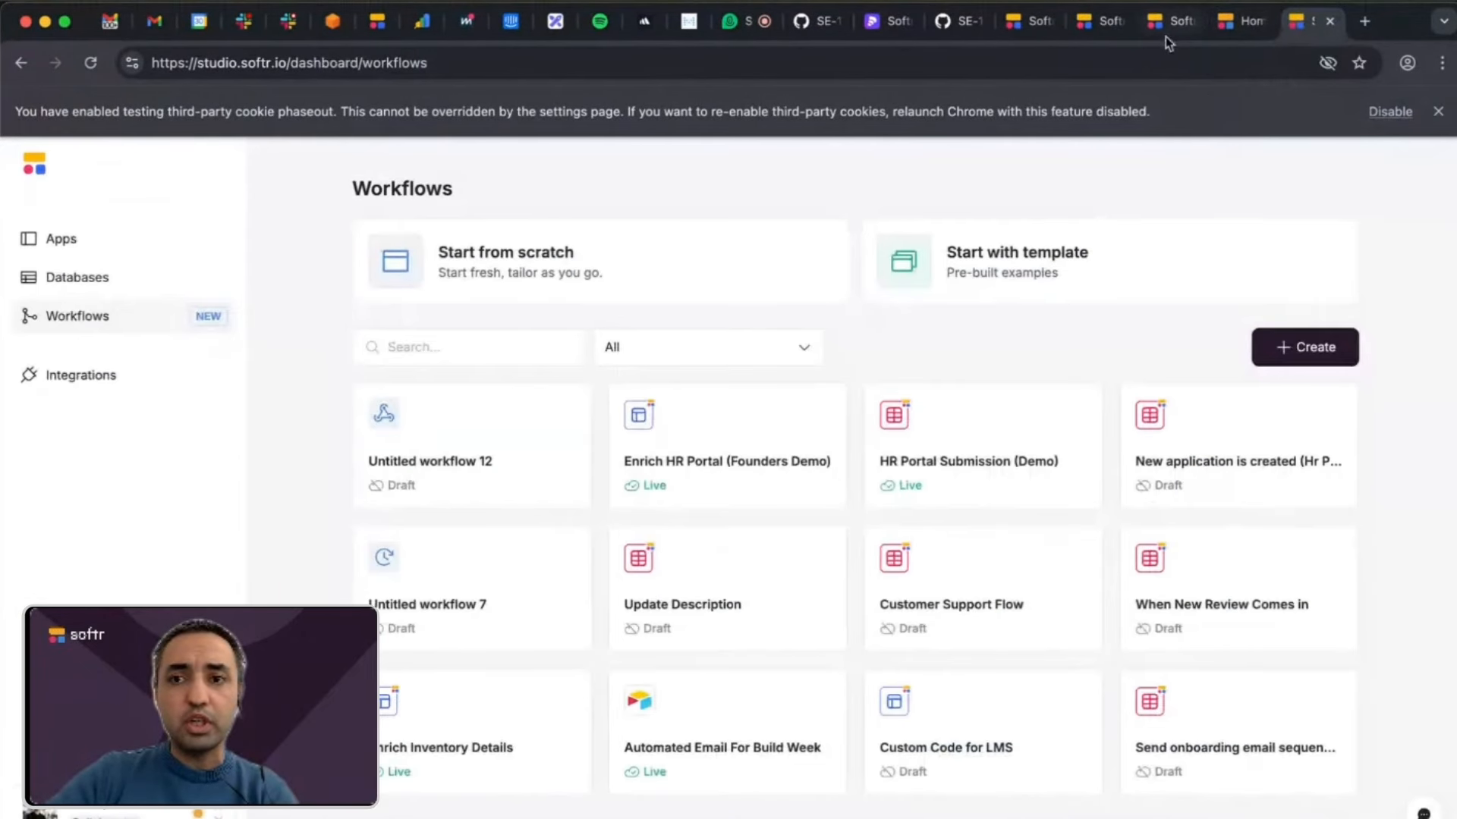
pyautogui.click(1092, 27)
pyautogui.scroll(-2, 673, 621)
pyautogui.scroll(3, 579, 505)
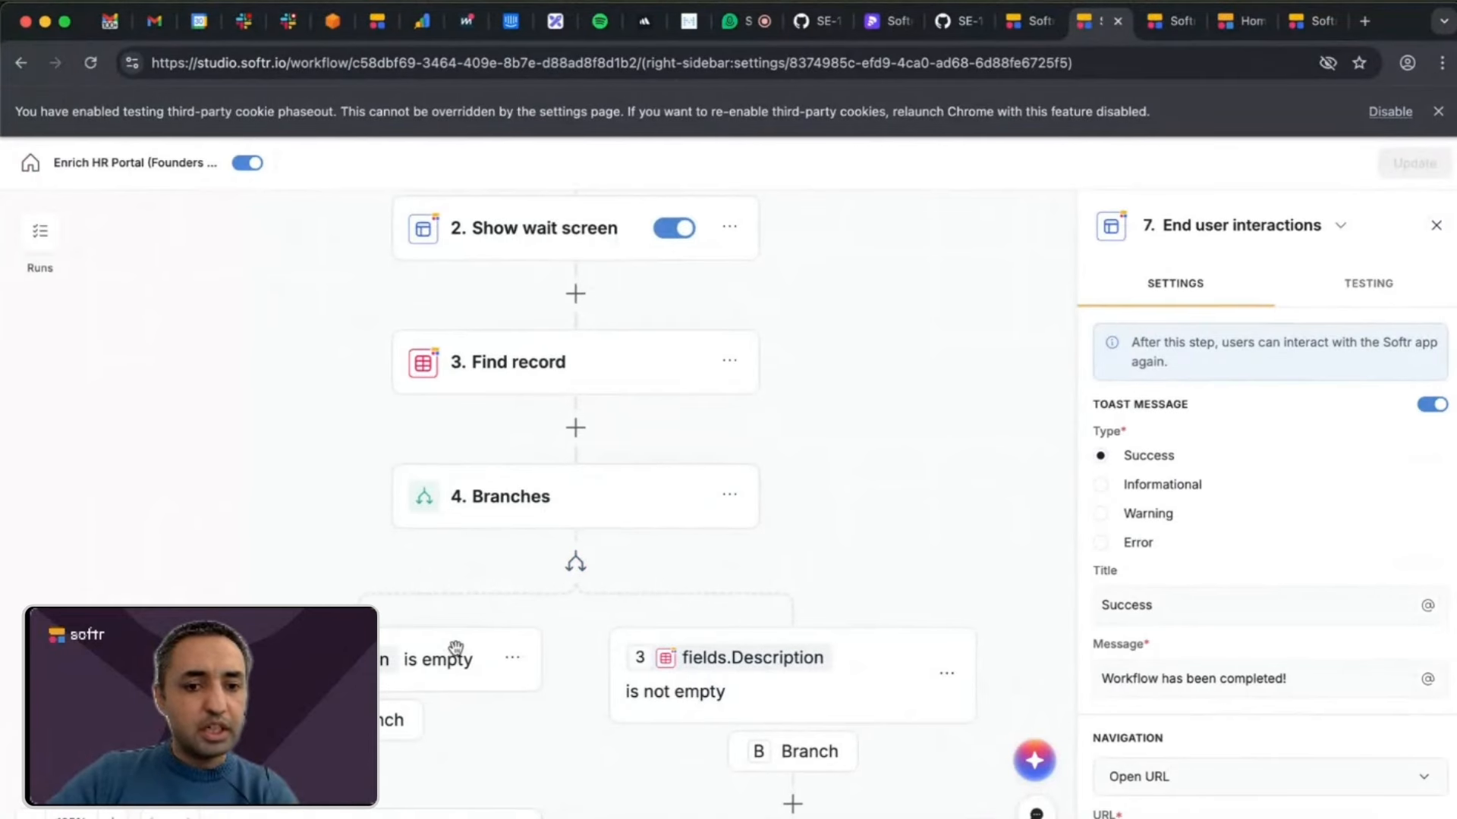
pyautogui.scroll(-2, 455, 695)
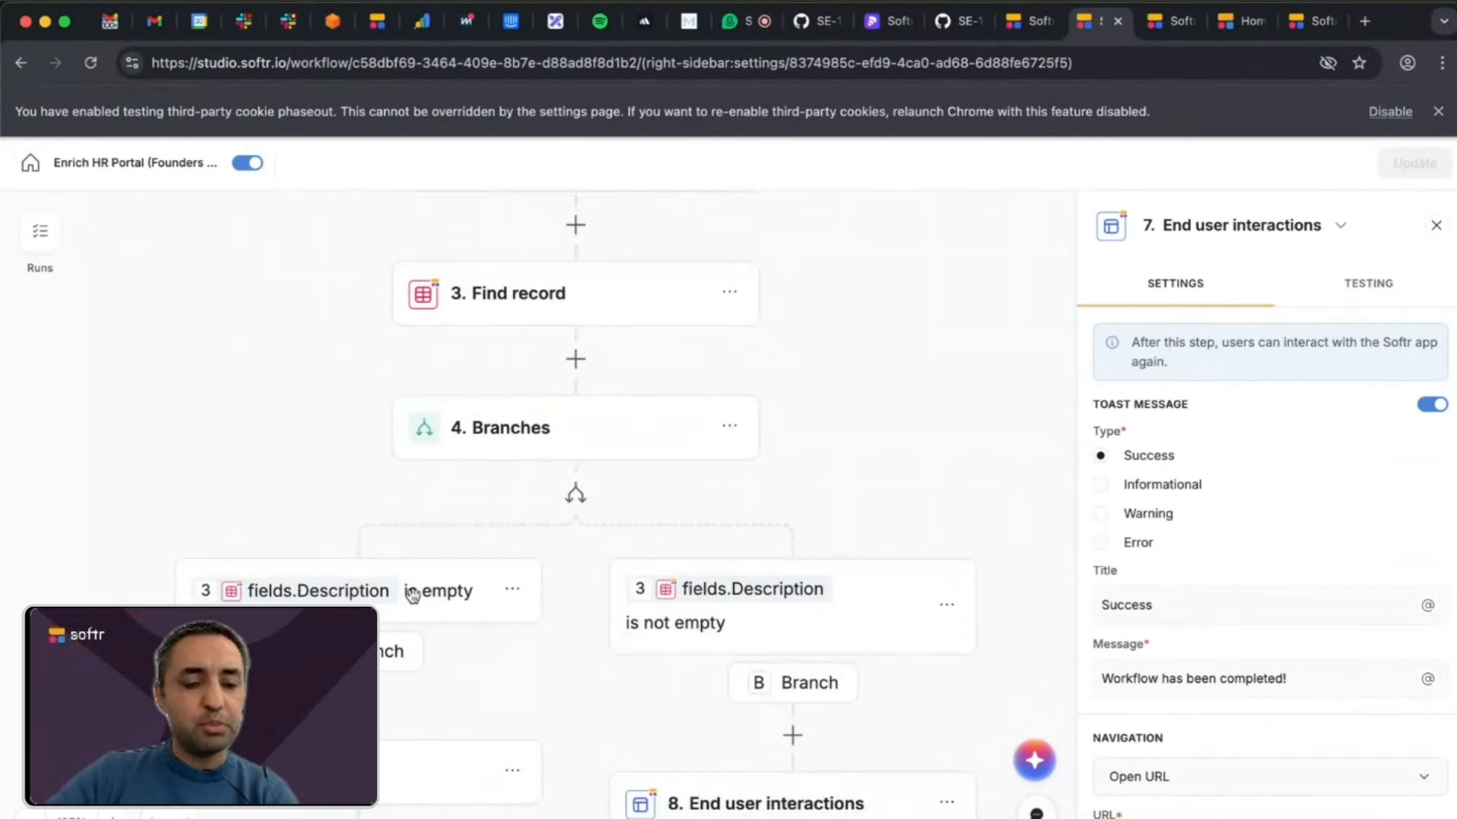
pyautogui.scroll(-2, 436, 611)
pyautogui.scroll(-2, 423, 515)
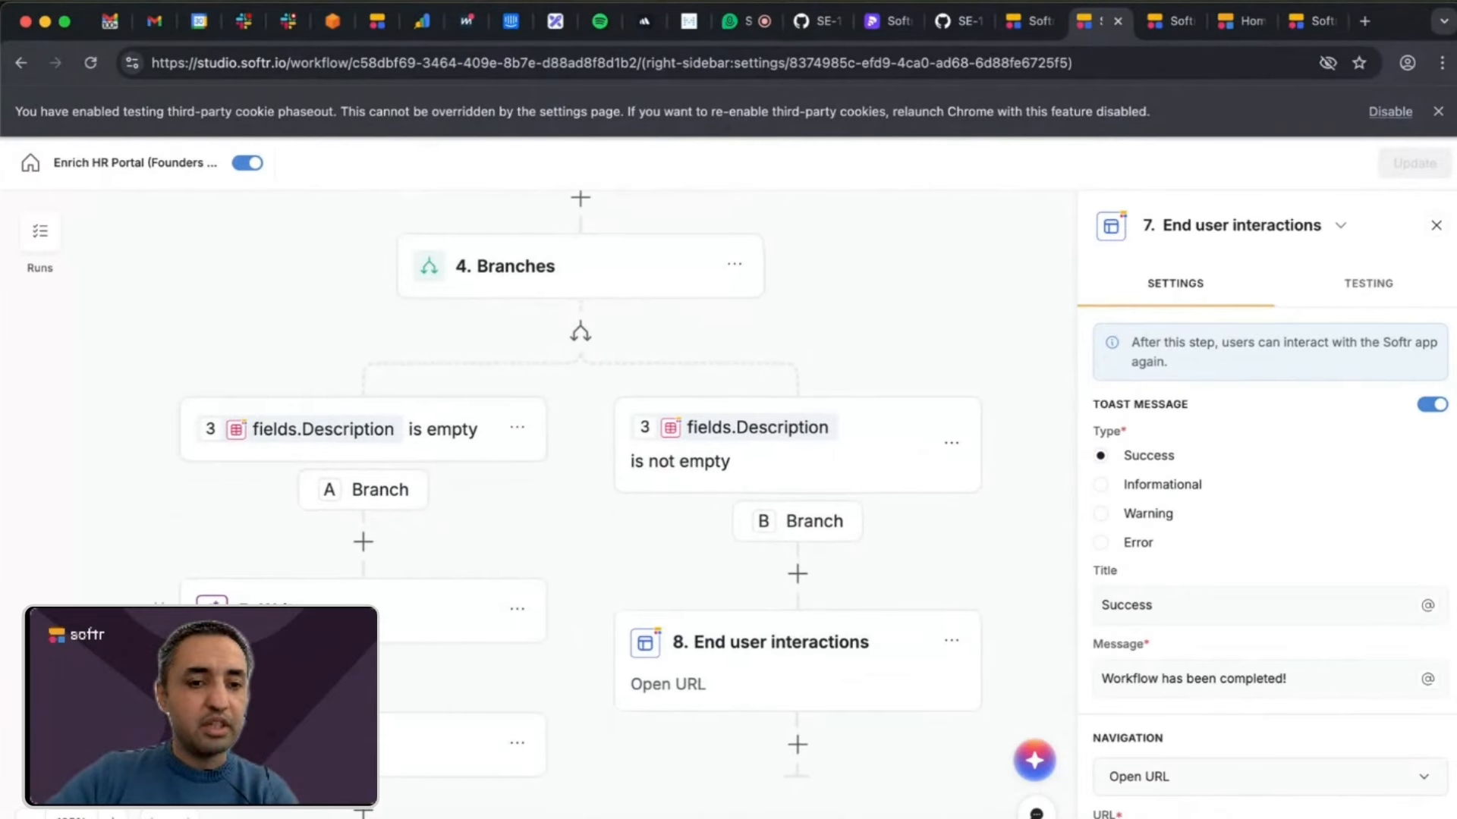
pyautogui.scroll(-2, 394, 531)
# Open Write step 5 in branch A and read through its model, web search setting and instruction prompt.
pyautogui.click(383, 494)
pyautogui.scroll(-2, 1223, 508)
pyautogui.scroll(-4, 1223, 507)
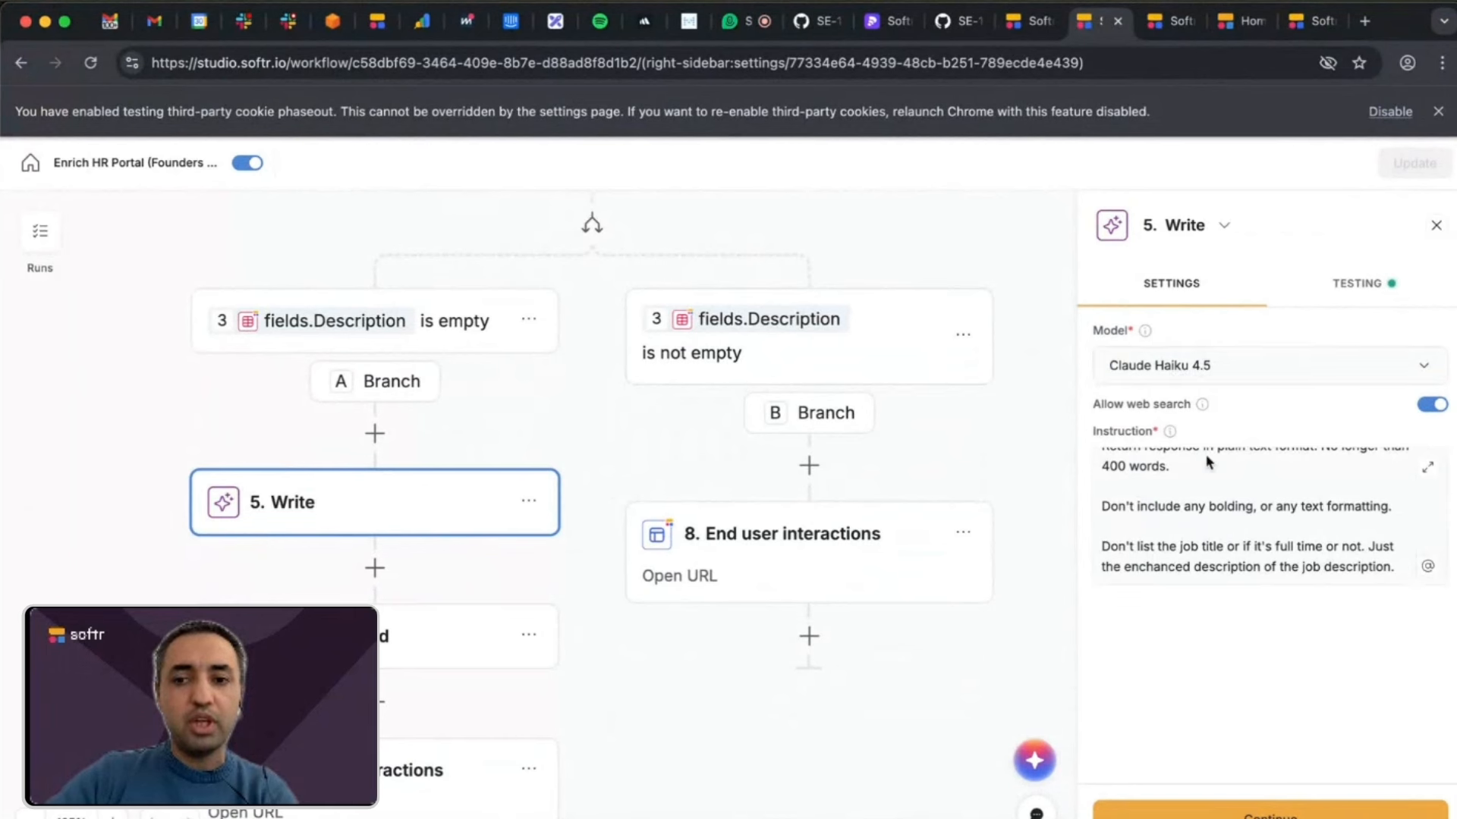
pyautogui.scroll(3, 1208, 470)
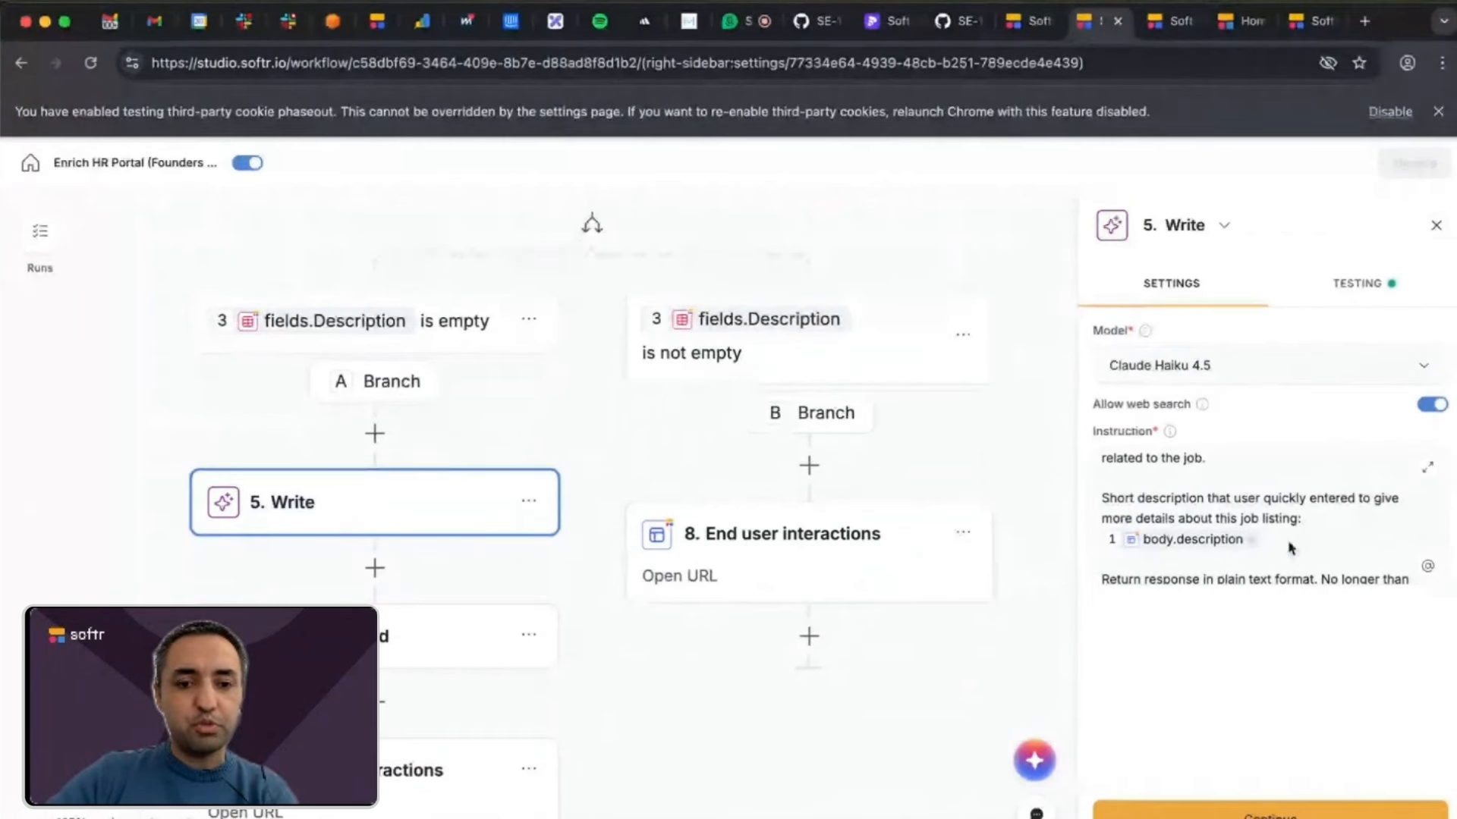
pyautogui.scroll(-3, 1292, 550)
# Open Update record step 6 and check its target table, record ID source and Description field mapping.
pyautogui.click(413, 637)
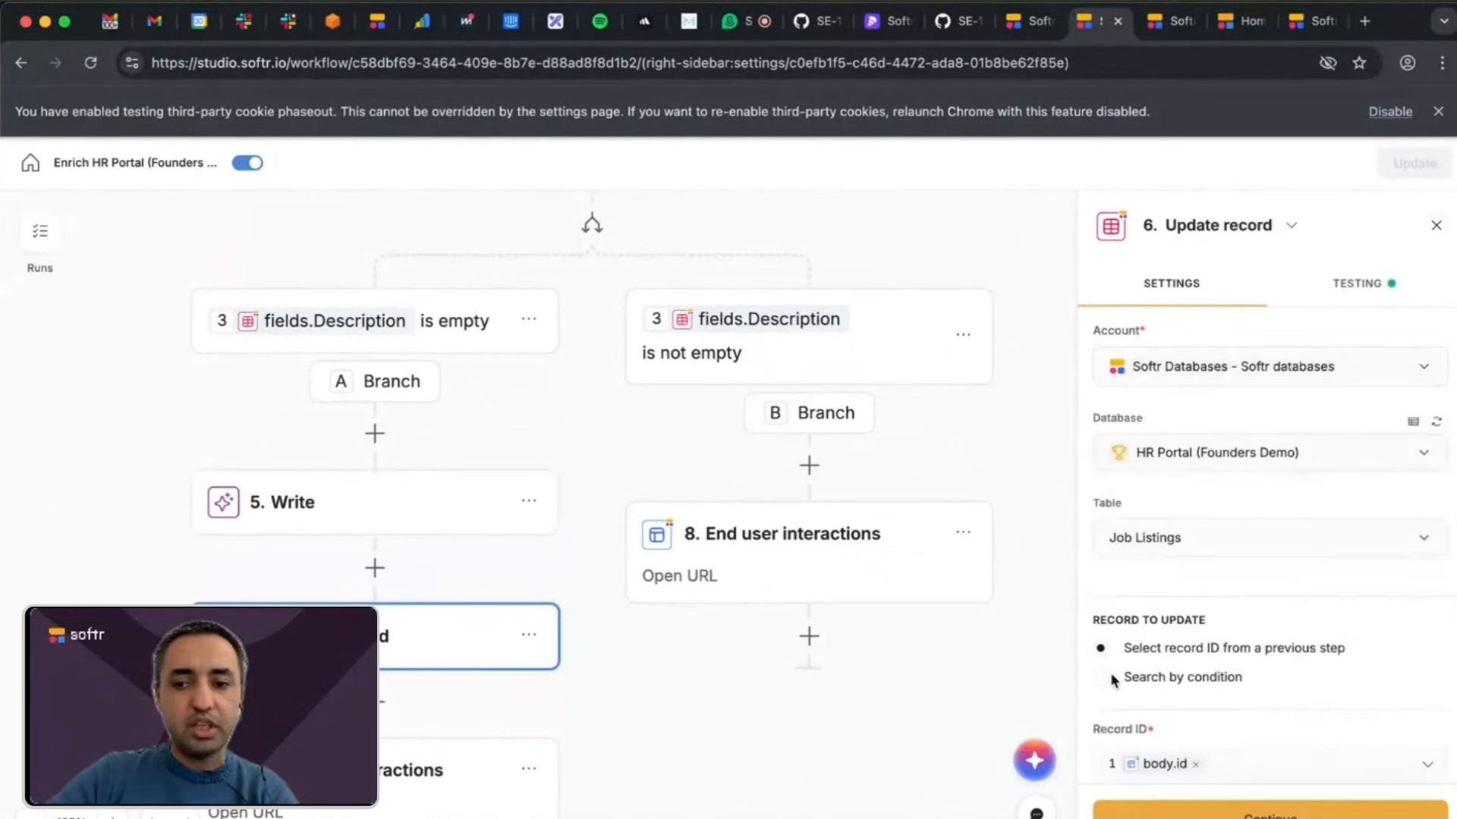
pyautogui.scroll(-2, 1115, 673)
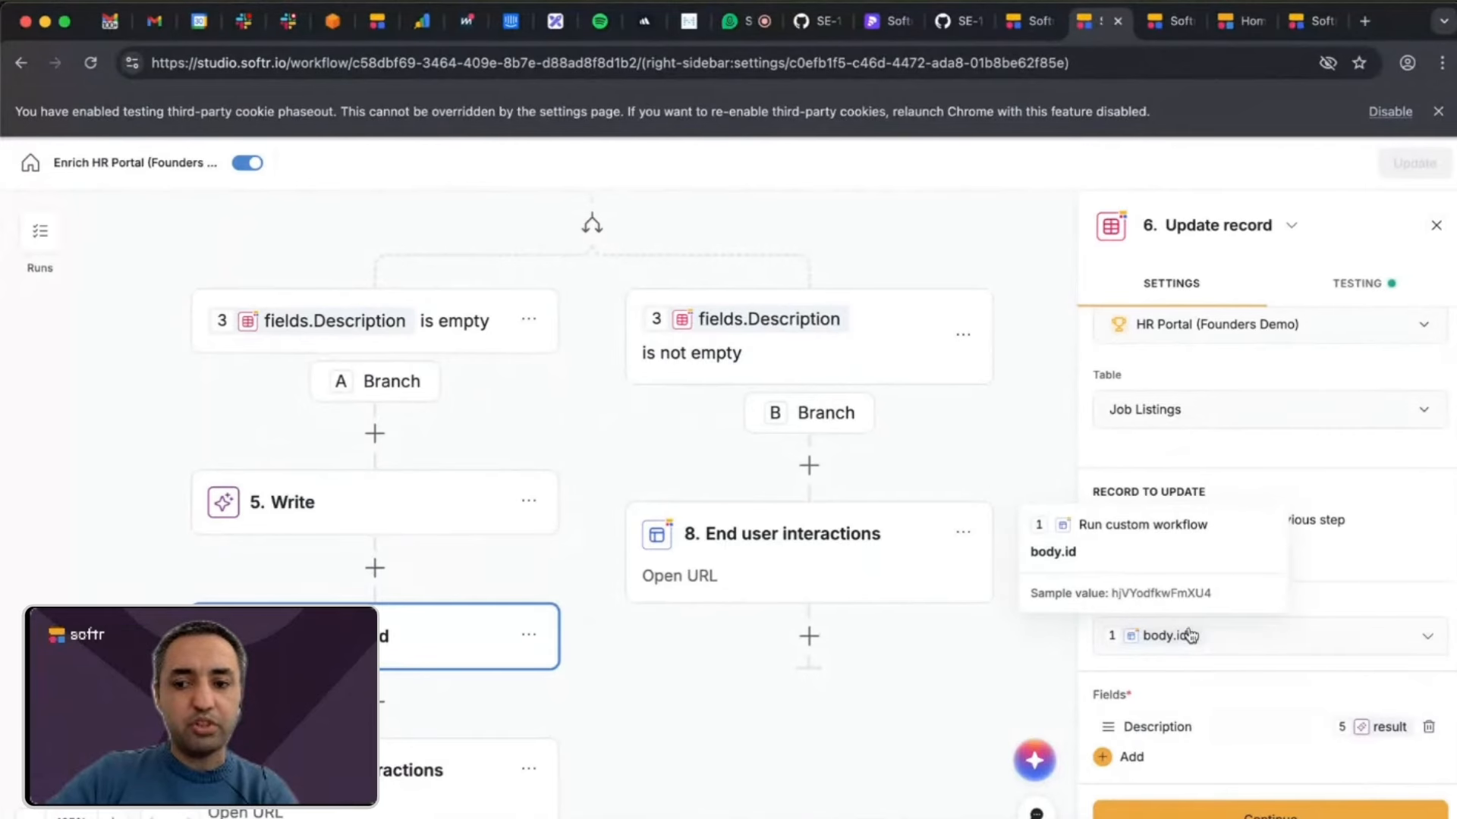
pyautogui.moveTo(1401, 745)
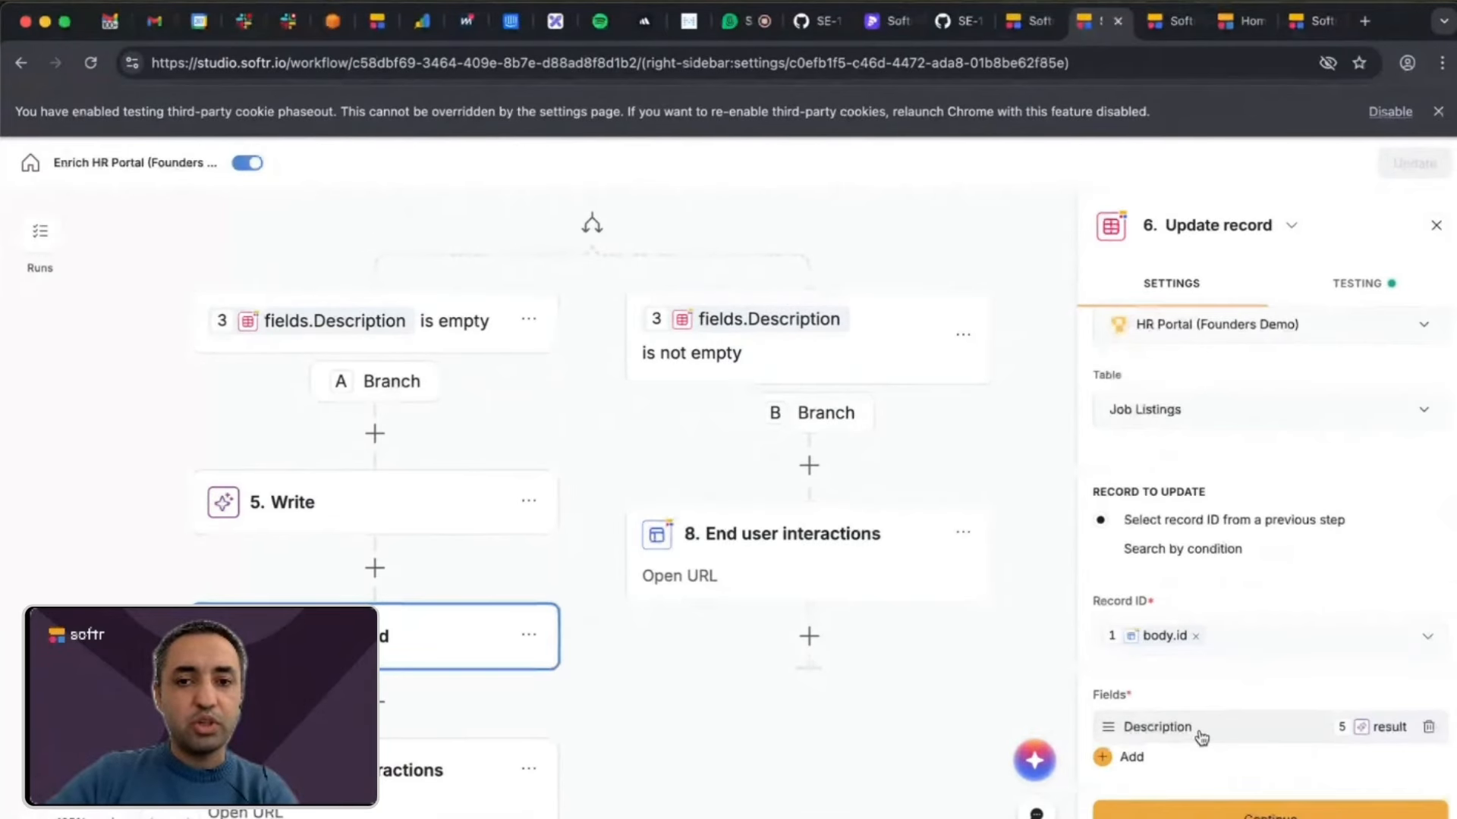
# Look over branch B, where the description is not empty, and its End user interactions step 8.
pyautogui.scroll(2, 934, 563)
pyautogui.scroll(2, 934, 563)
pyautogui.hscroll(1, 934, 563)
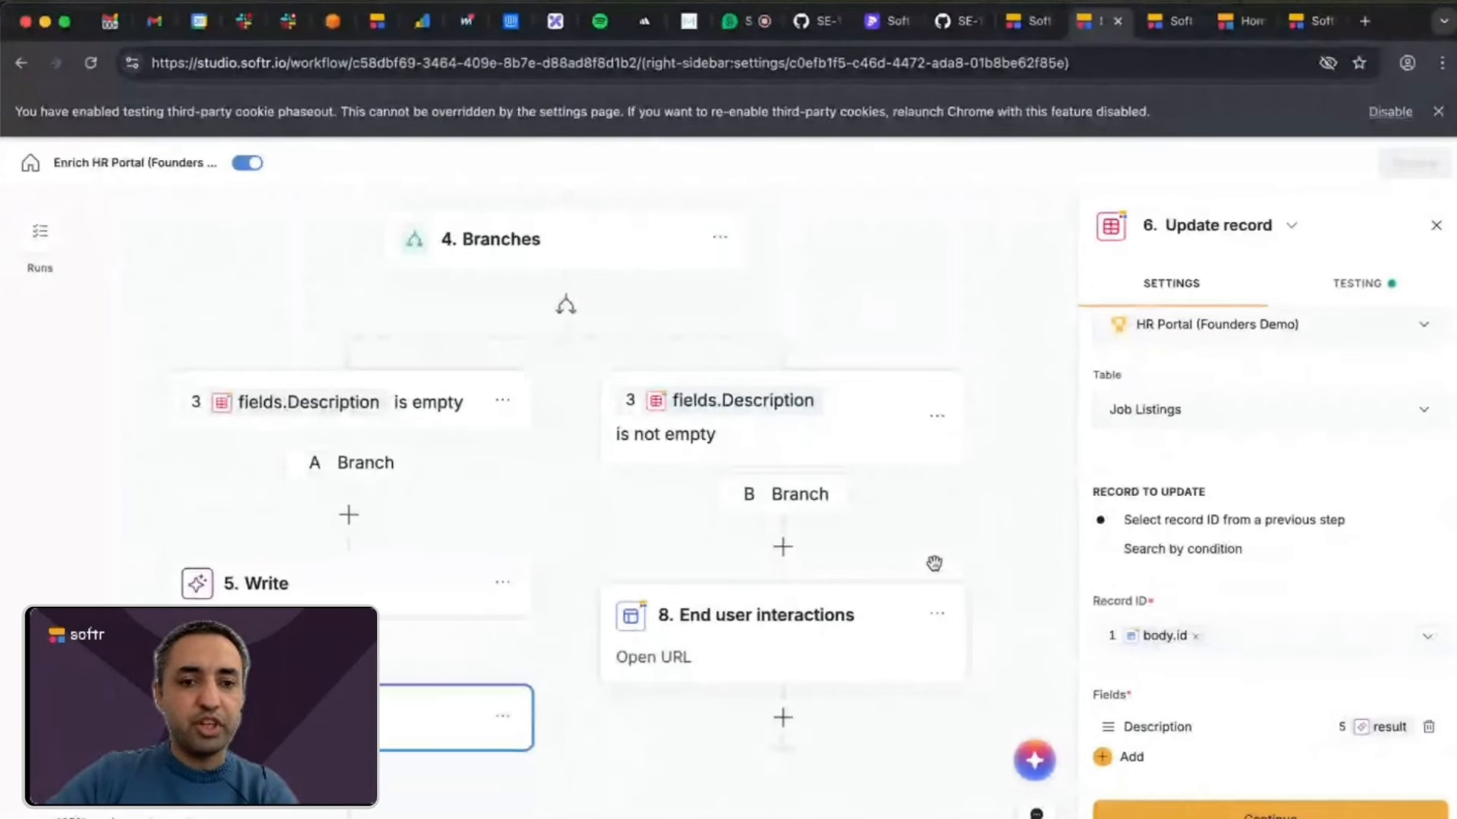
pyautogui.scroll(3, 933, 563)
pyautogui.hscroll(1, 934, 563)
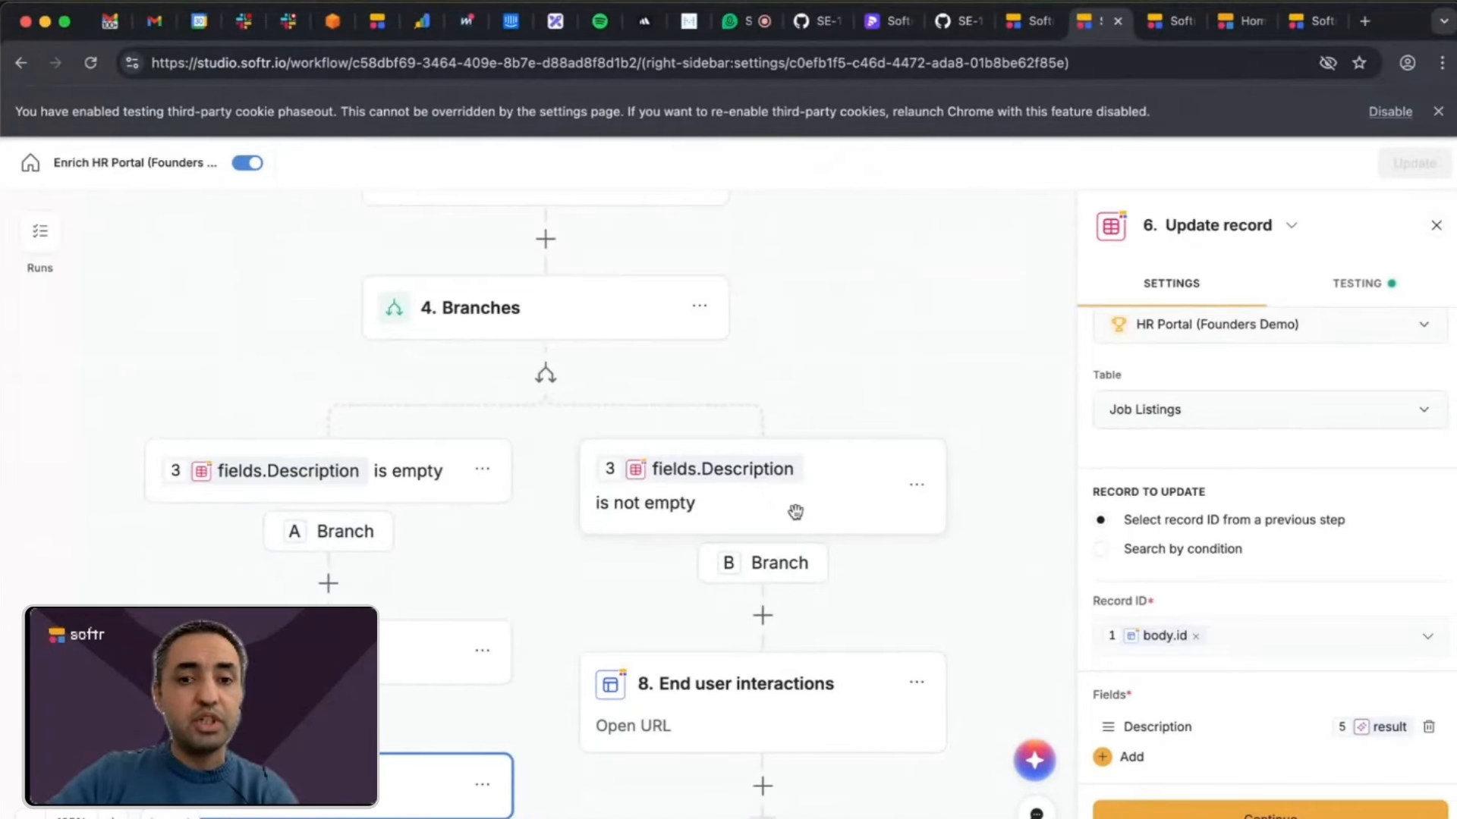
pyautogui.scroll(-3, 793, 510)
pyautogui.hscroll(1, 793, 510)
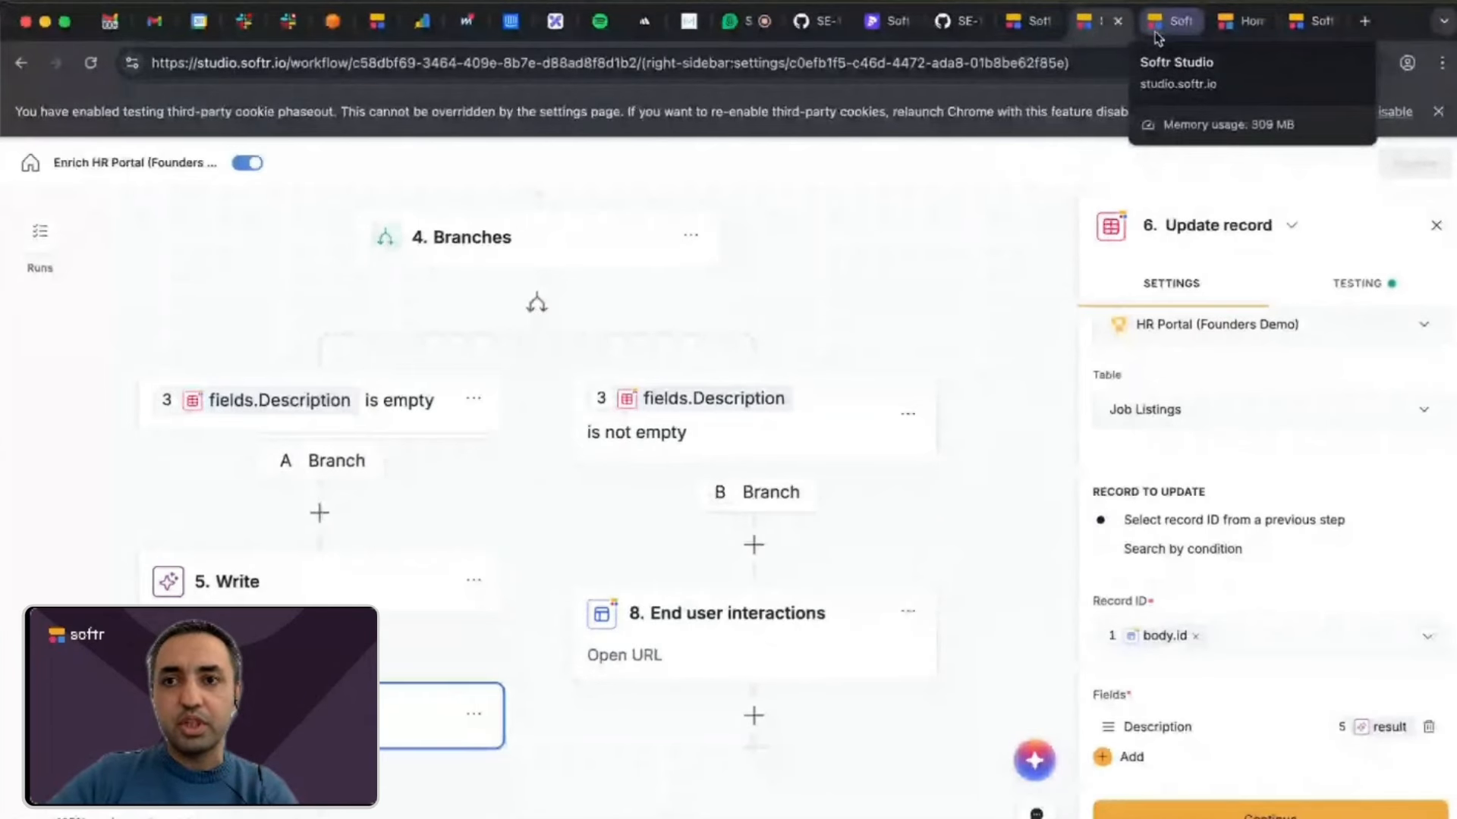
pyautogui.click(1244, 30)
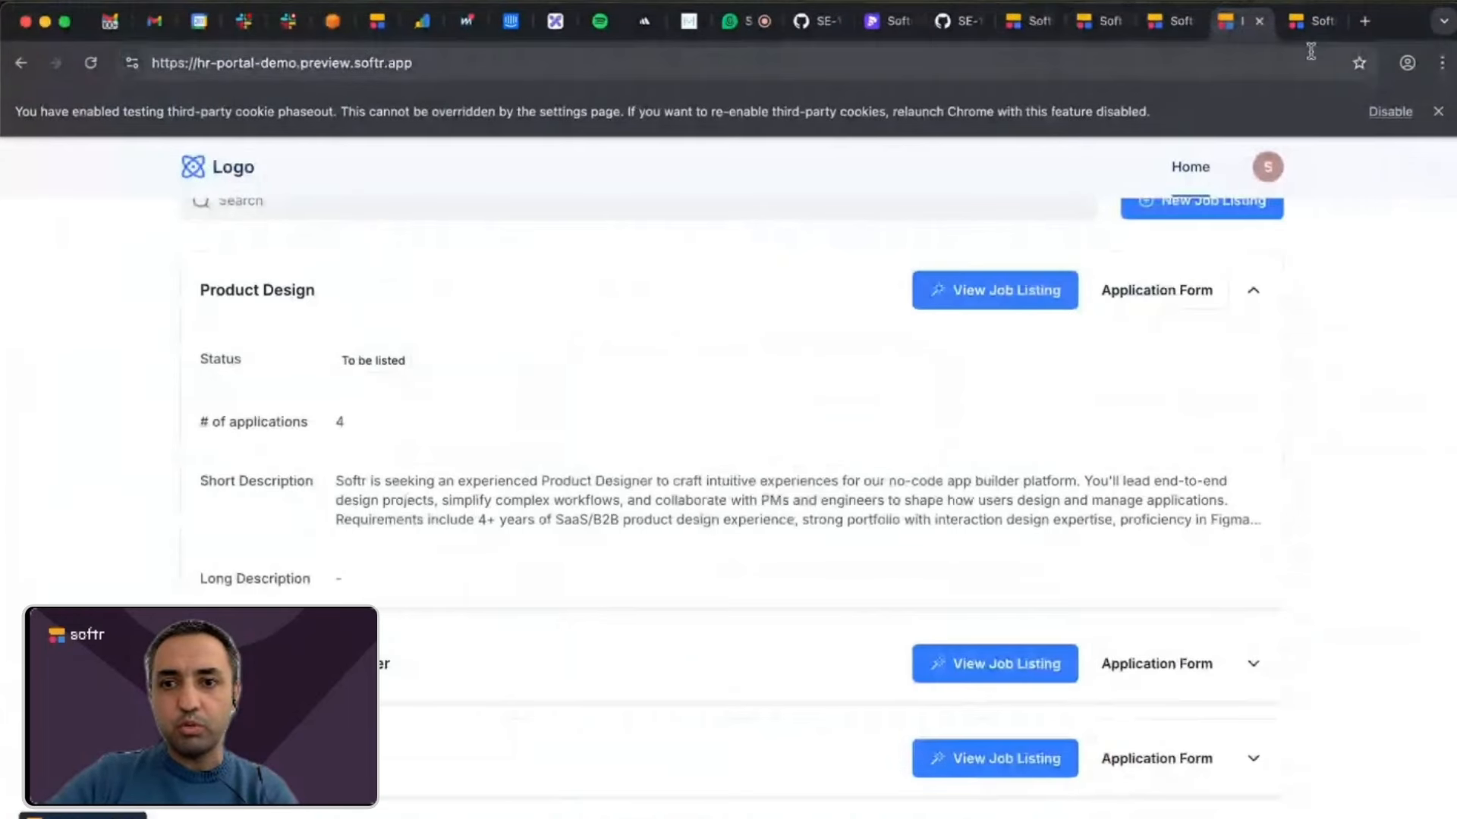
pyautogui.click(1309, 26)
pyautogui.click(1168, 26)
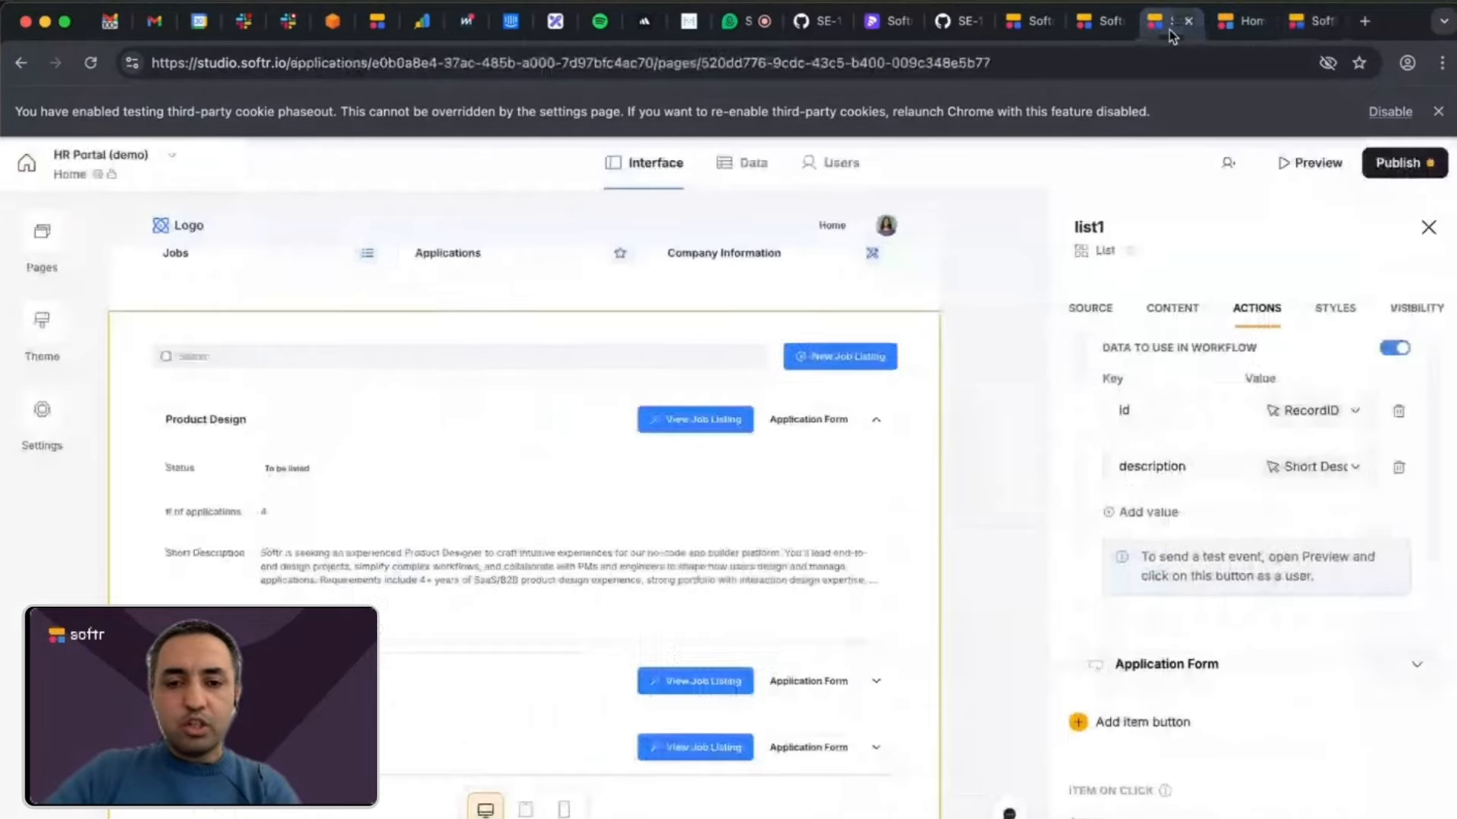
pyautogui.click(1033, 22)
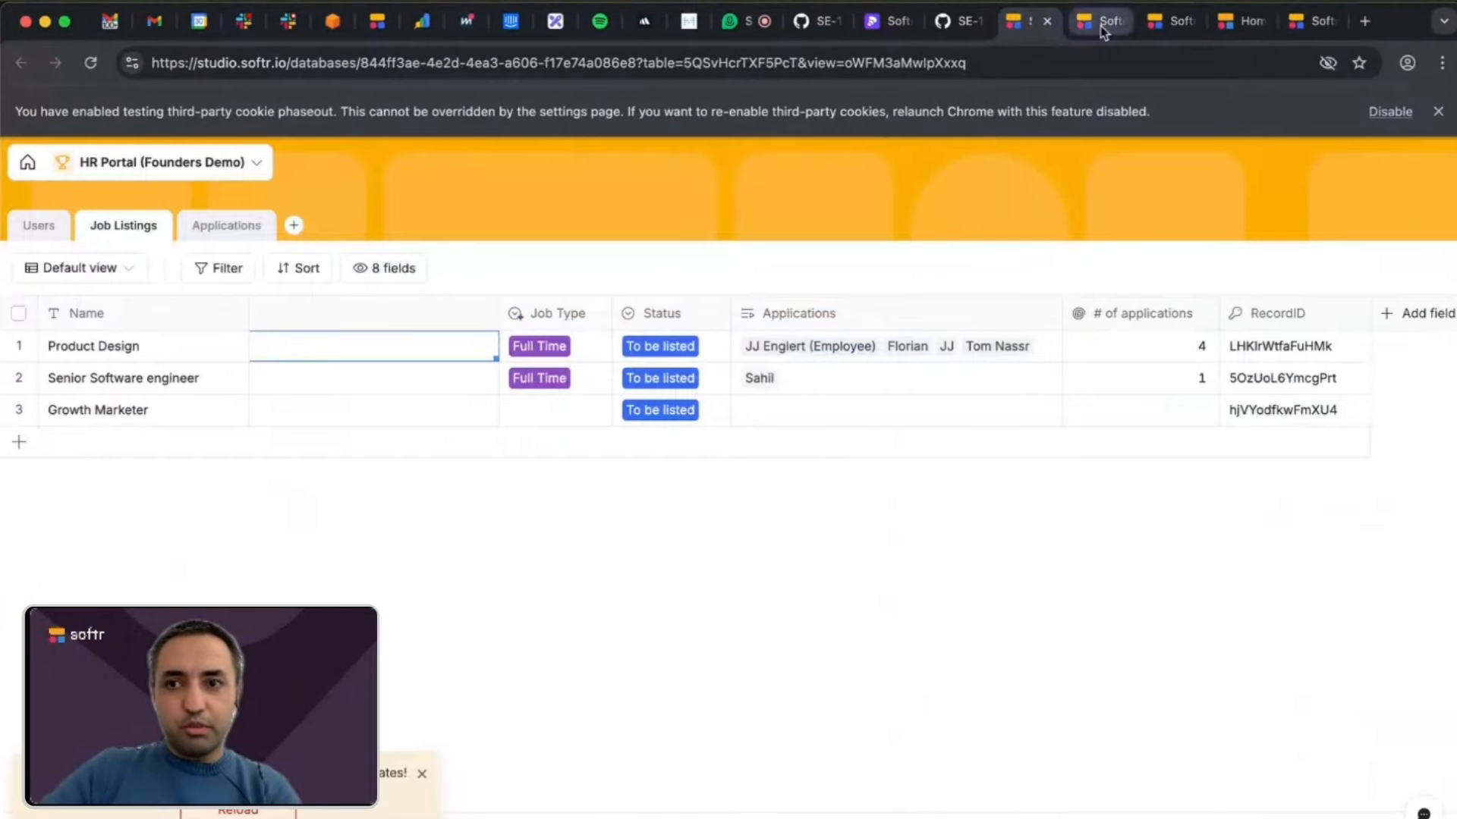
pyautogui.click(1100, 25)
pyautogui.click(1172, 30)
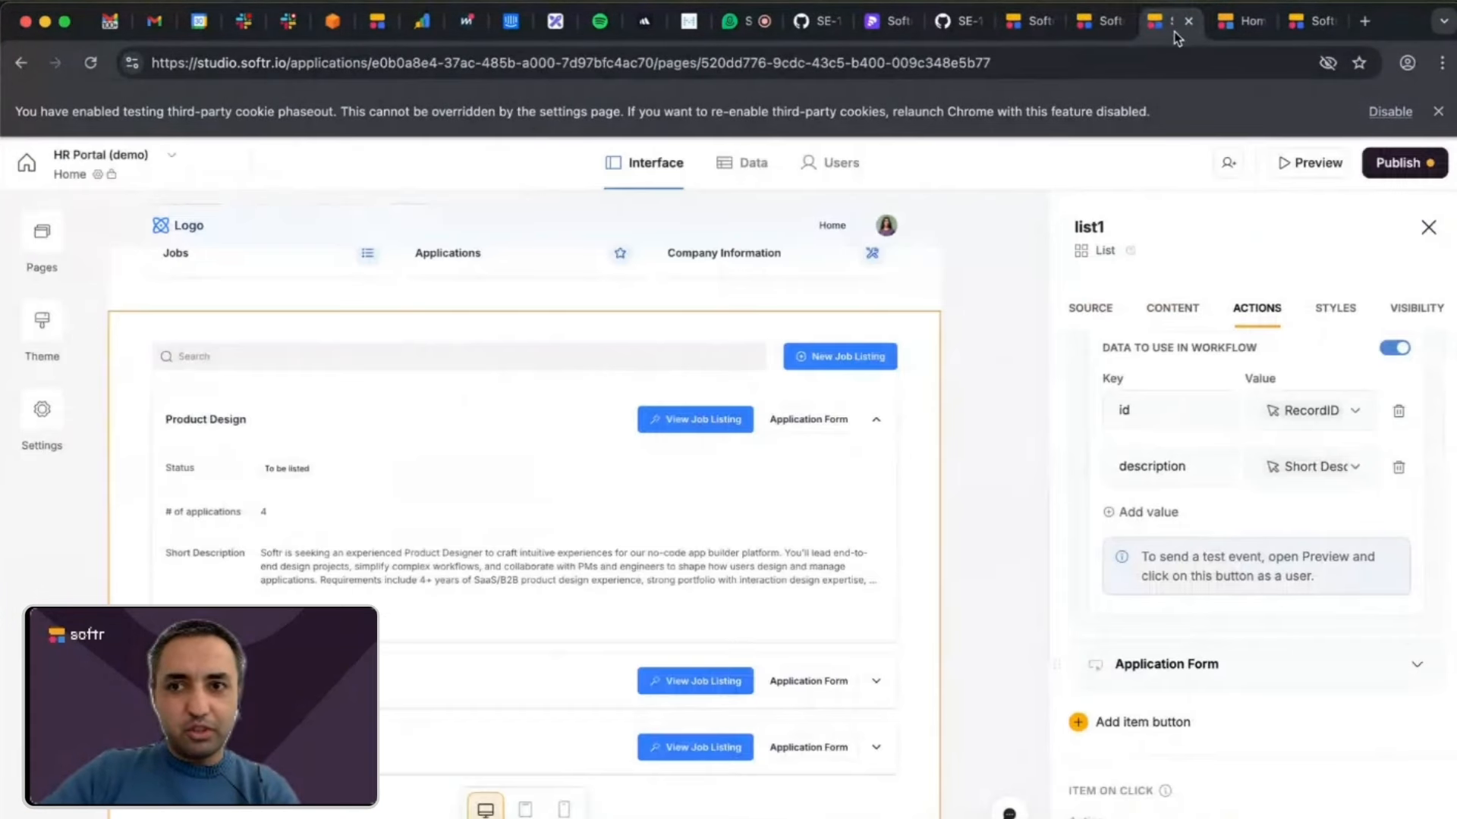
# Switch to the HR Portal preview and run View Job Listing for the Product Design job.
pyautogui.click(1238, 34)
pyautogui.scroll(10, 1021, 426)
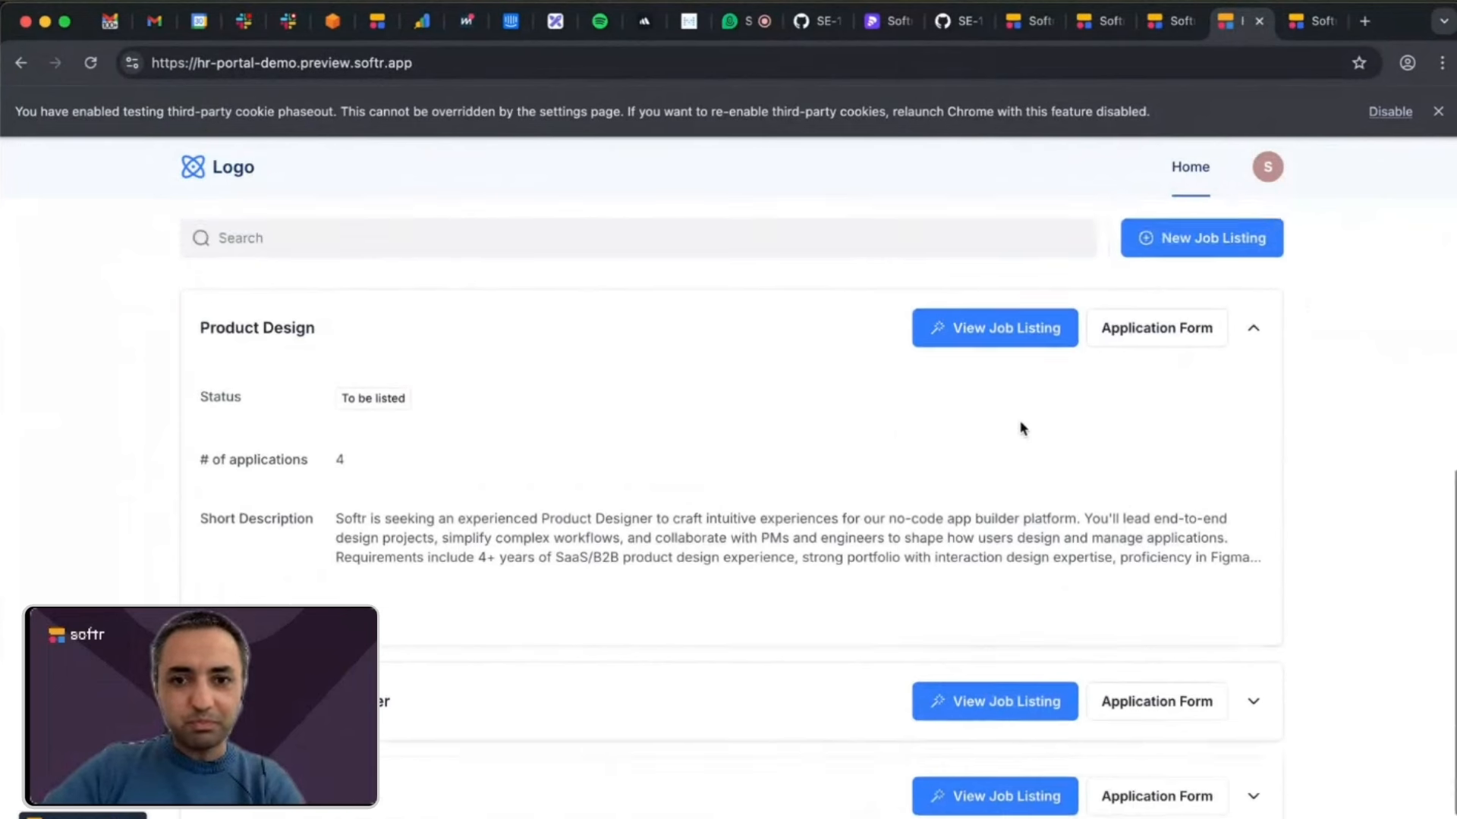
pyautogui.scroll(-7, 1022, 427)
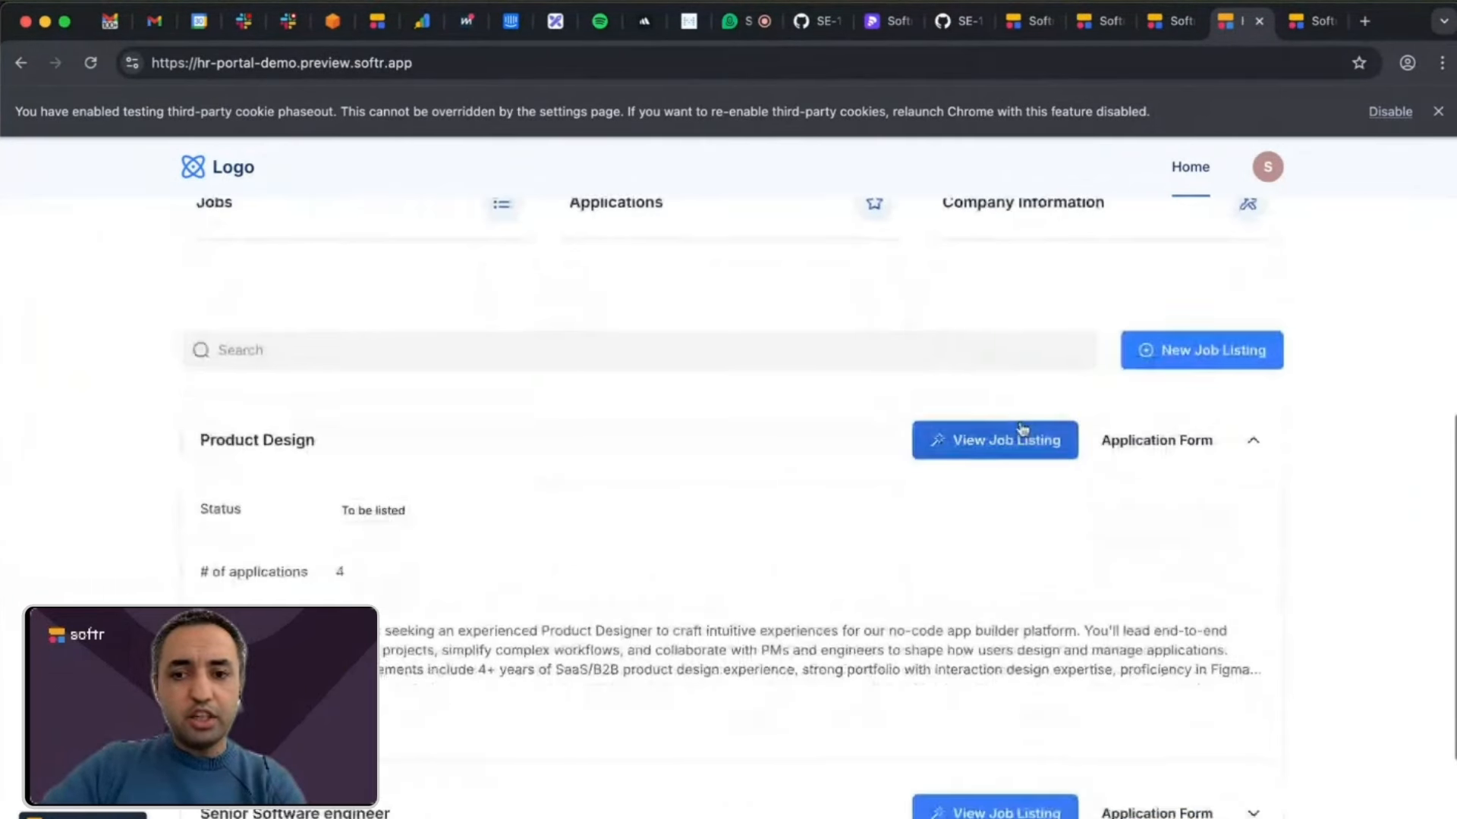
pyautogui.click(982, 448)
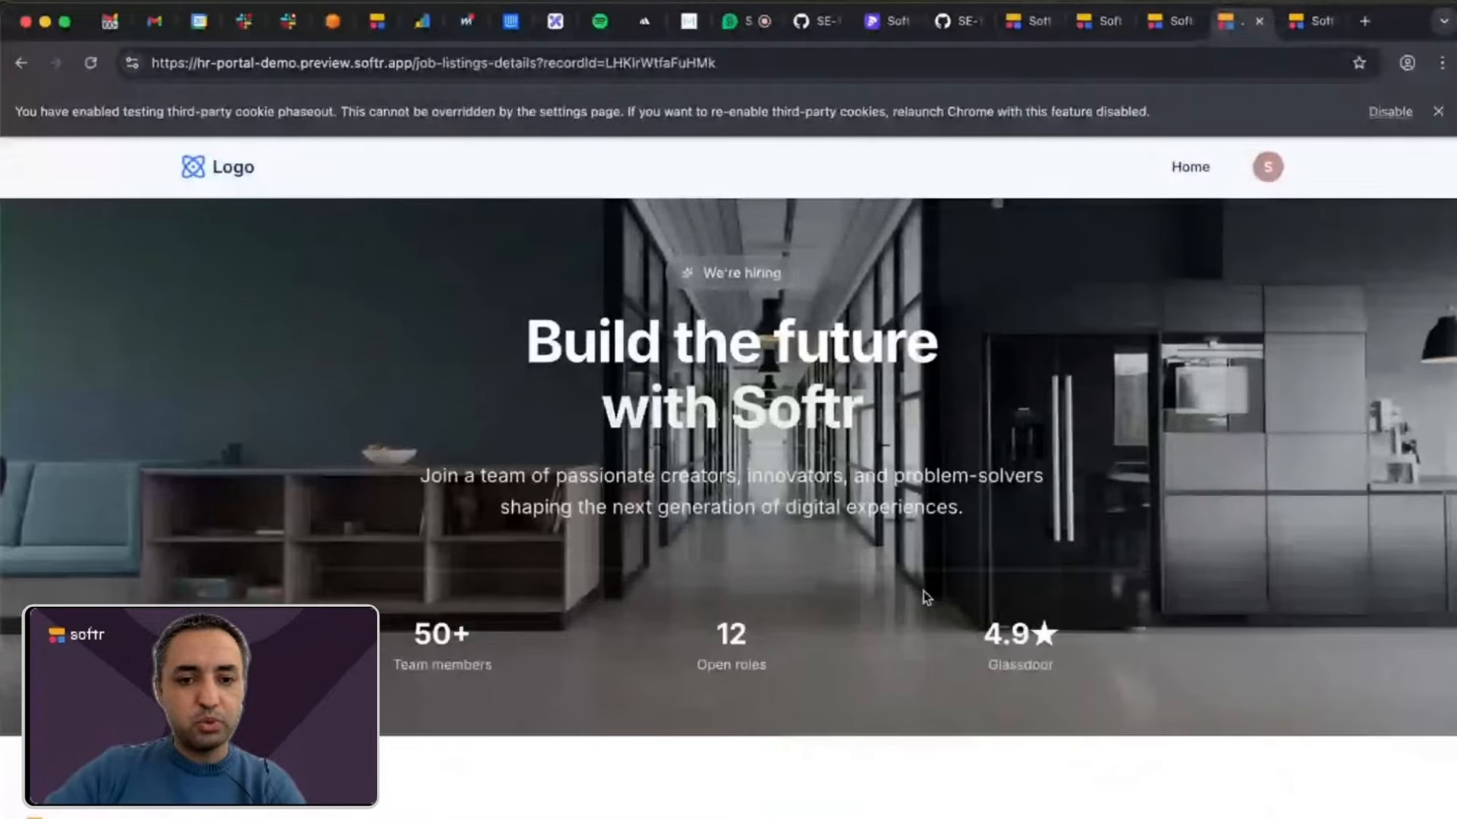
# Read through the enriched job description on the Product Design details page, highlighting its text.
pyautogui.scroll(-6, 924, 598)
pyautogui.scroll(-2, 924, 597)
pyautogui.moveTo(414, 466); pyautogui.dragTo(580, 615)
# Go back to the preview's Home page and check the Long Description of the Product Design listing.
pyautogui.click(21, 63)
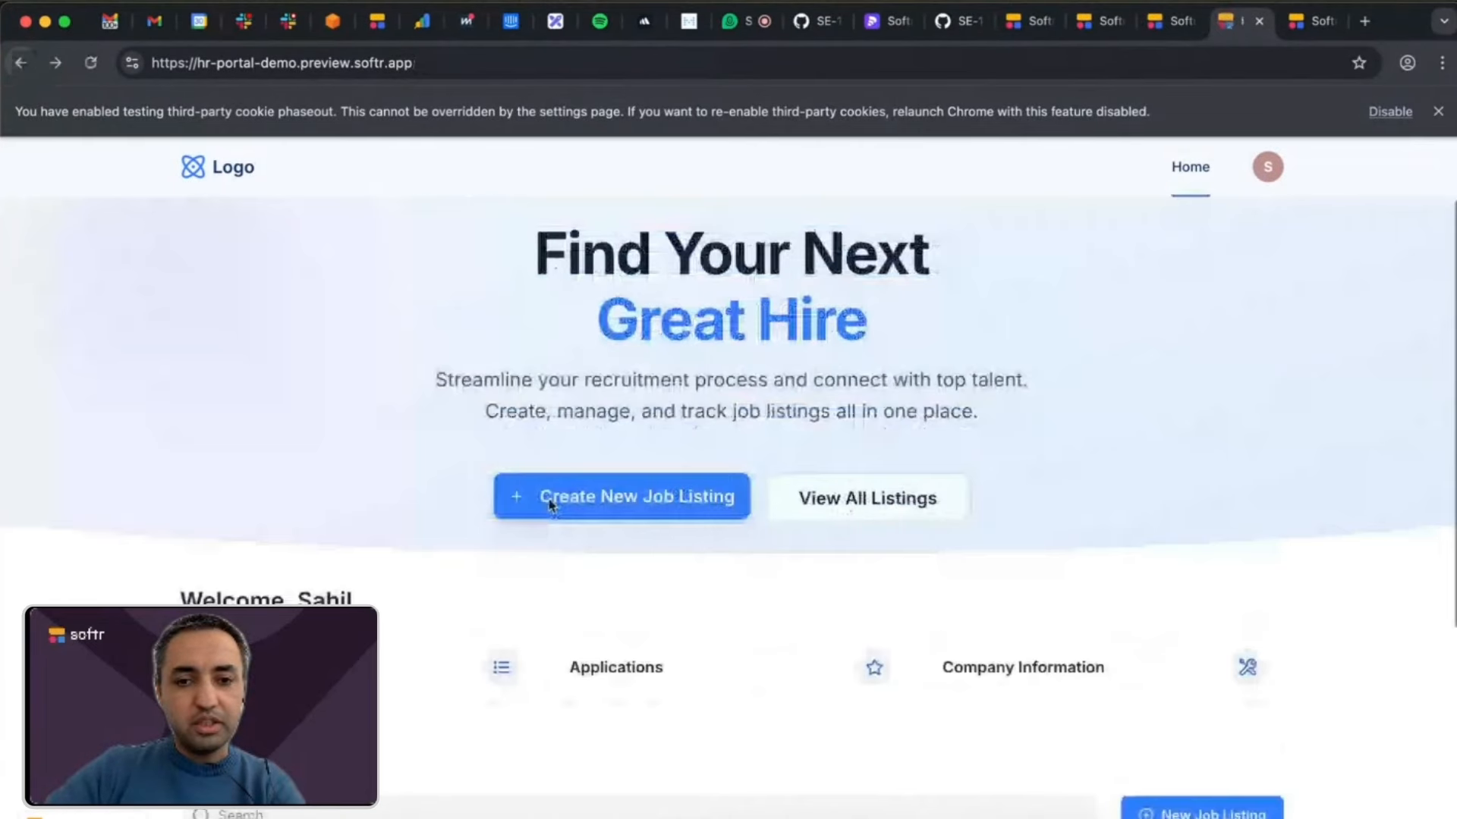
pyautogui.scroll(-5, 550, 504)
pyautogui.click(549, 536)
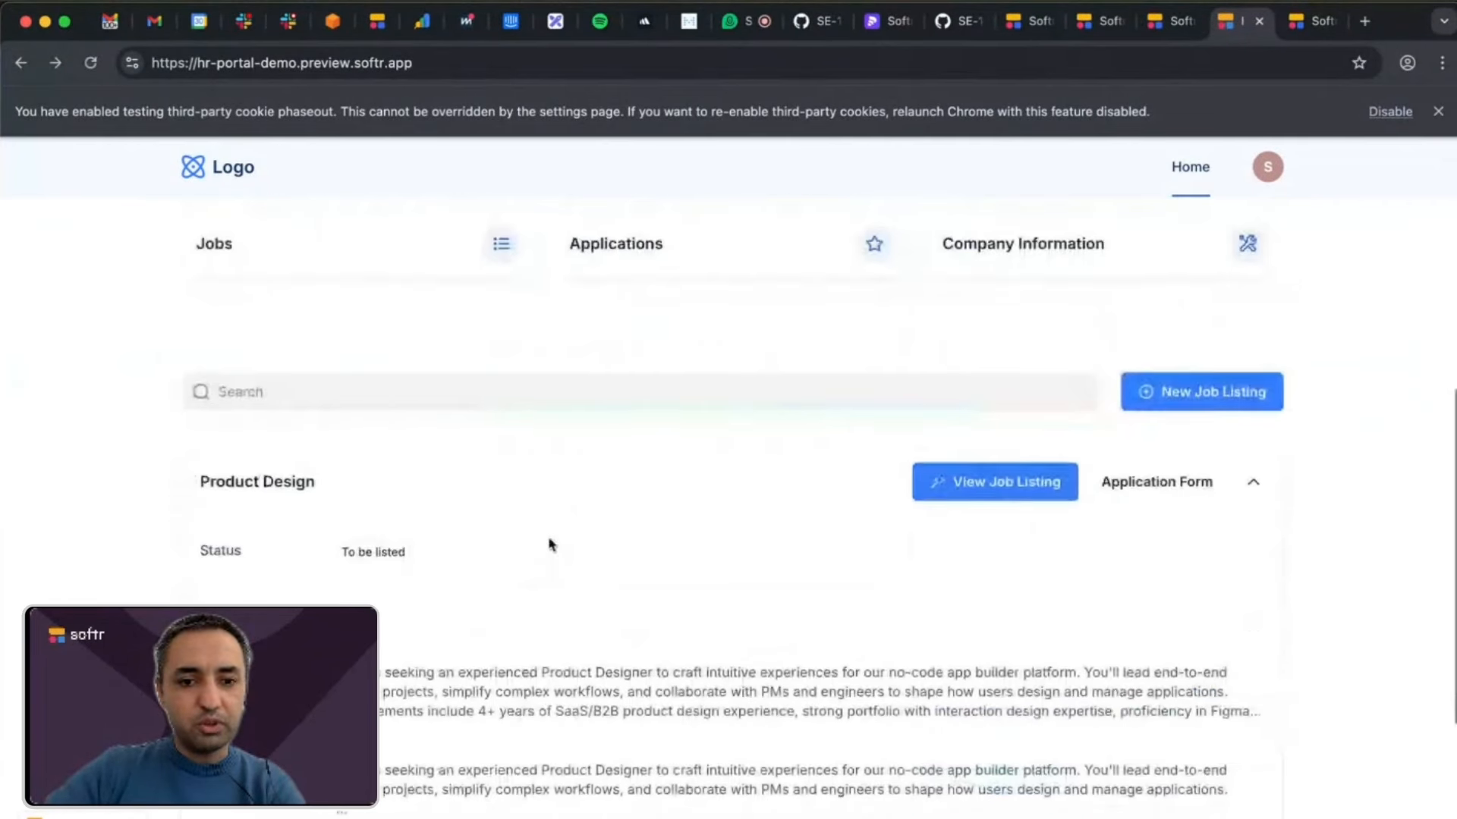
pyautogui.scroll(-4, 548, 543)
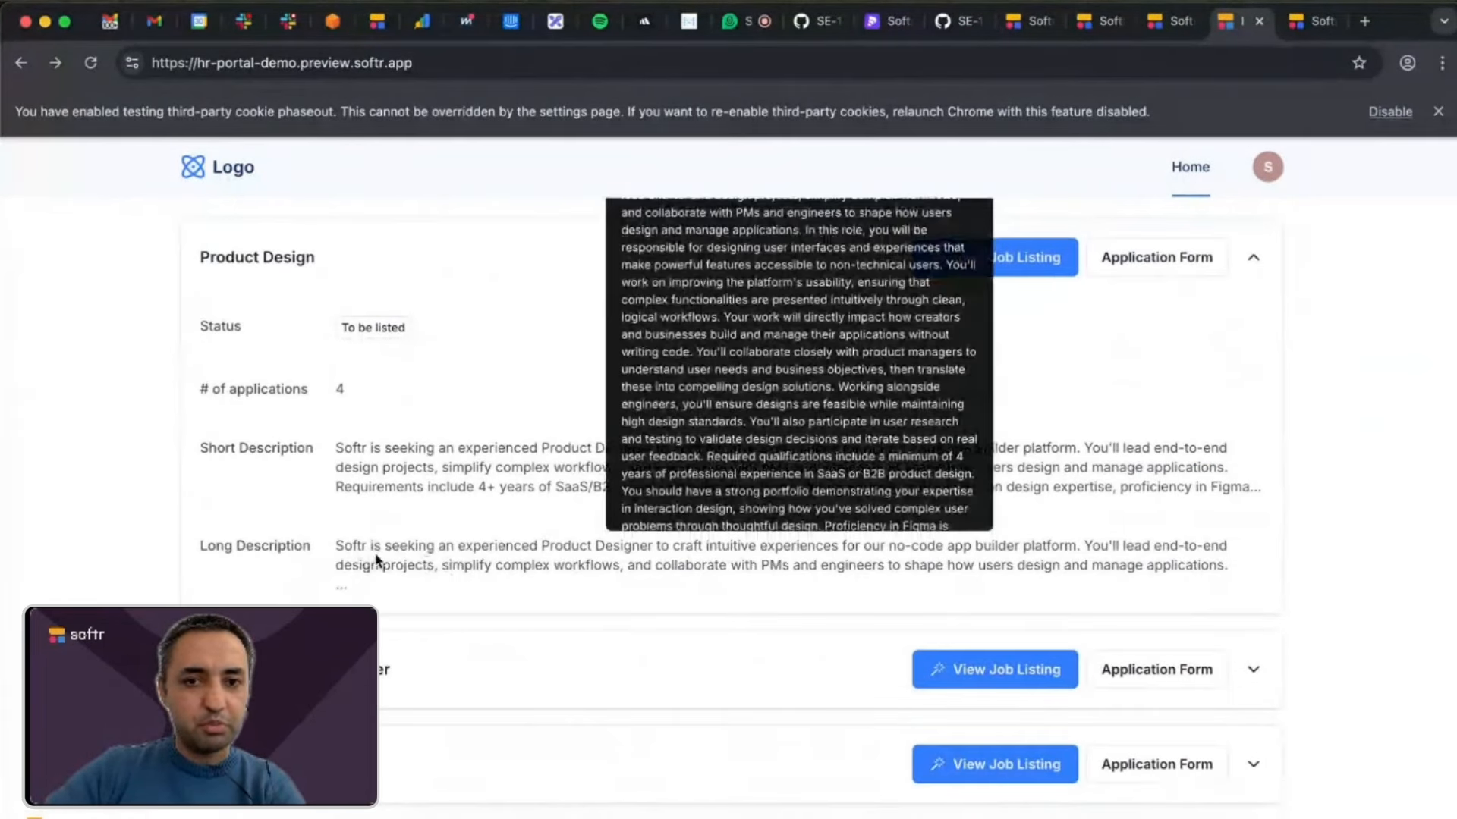
pyautogui.scroll(1, 402, 568)
pyautogui.scroll(1, 402, 568)
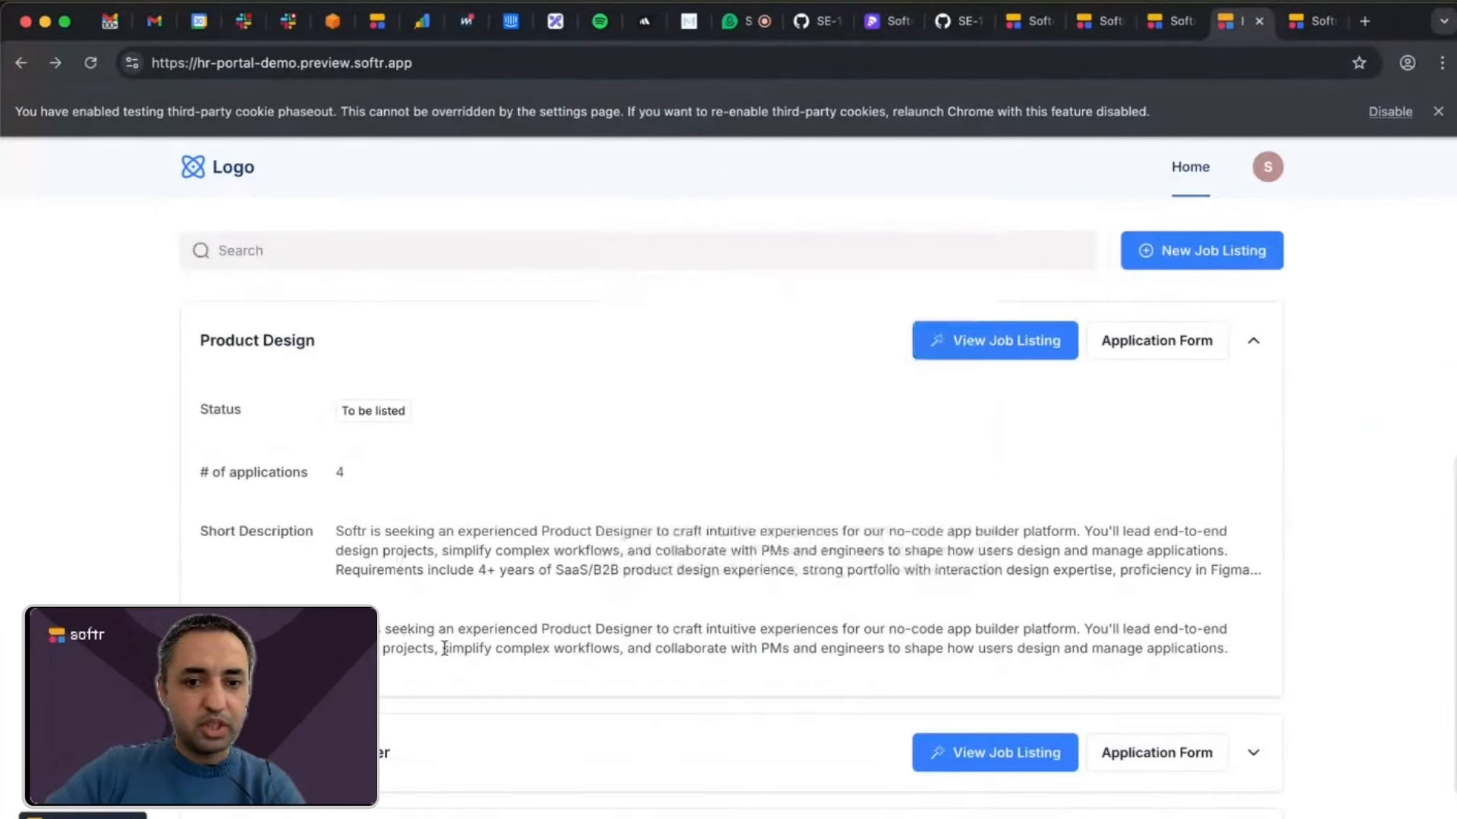
pyautogui.scroll(1, 529, 665)
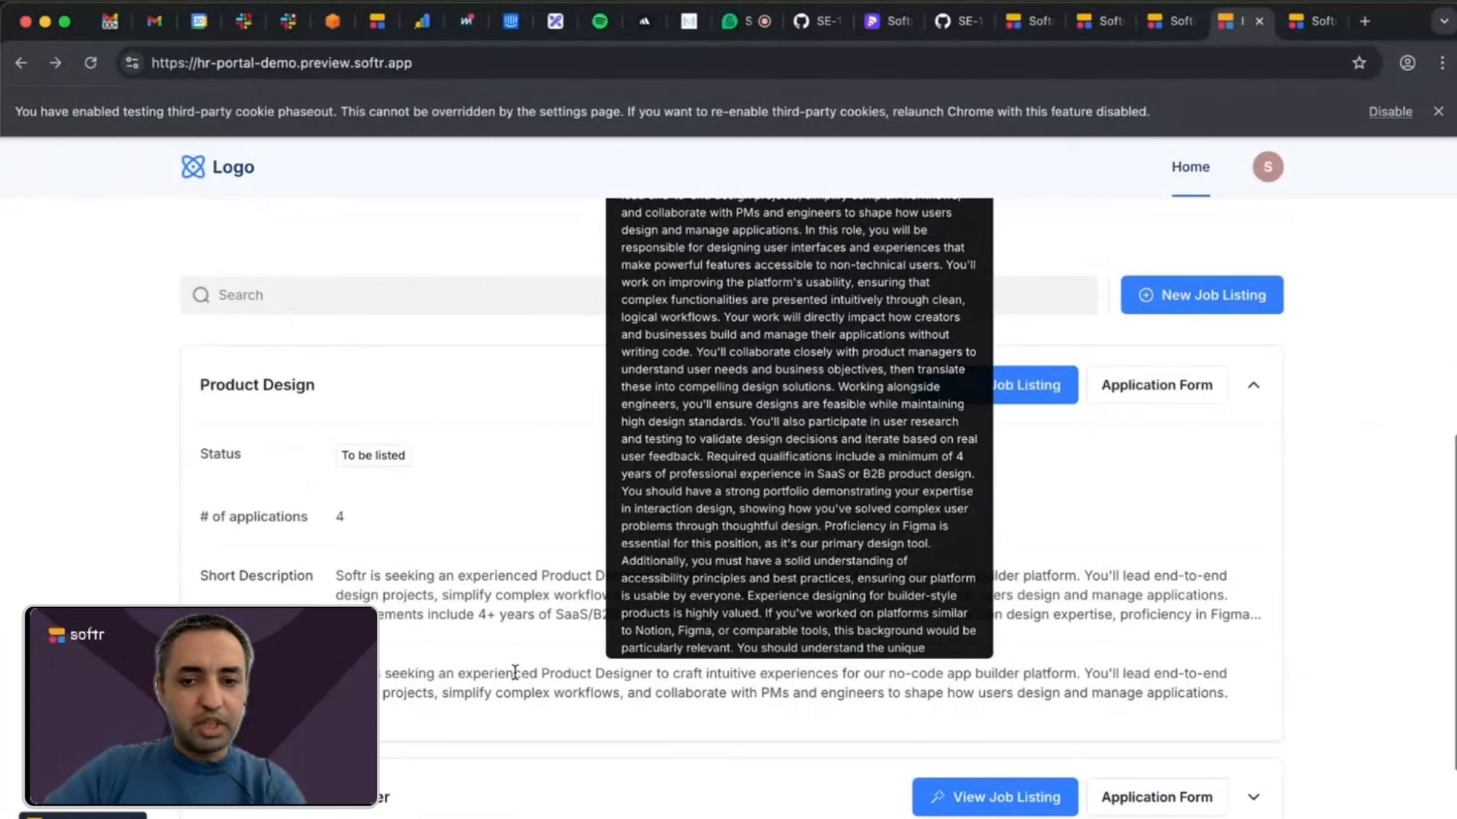
pyautogui.scroll(5, 1179, 639)
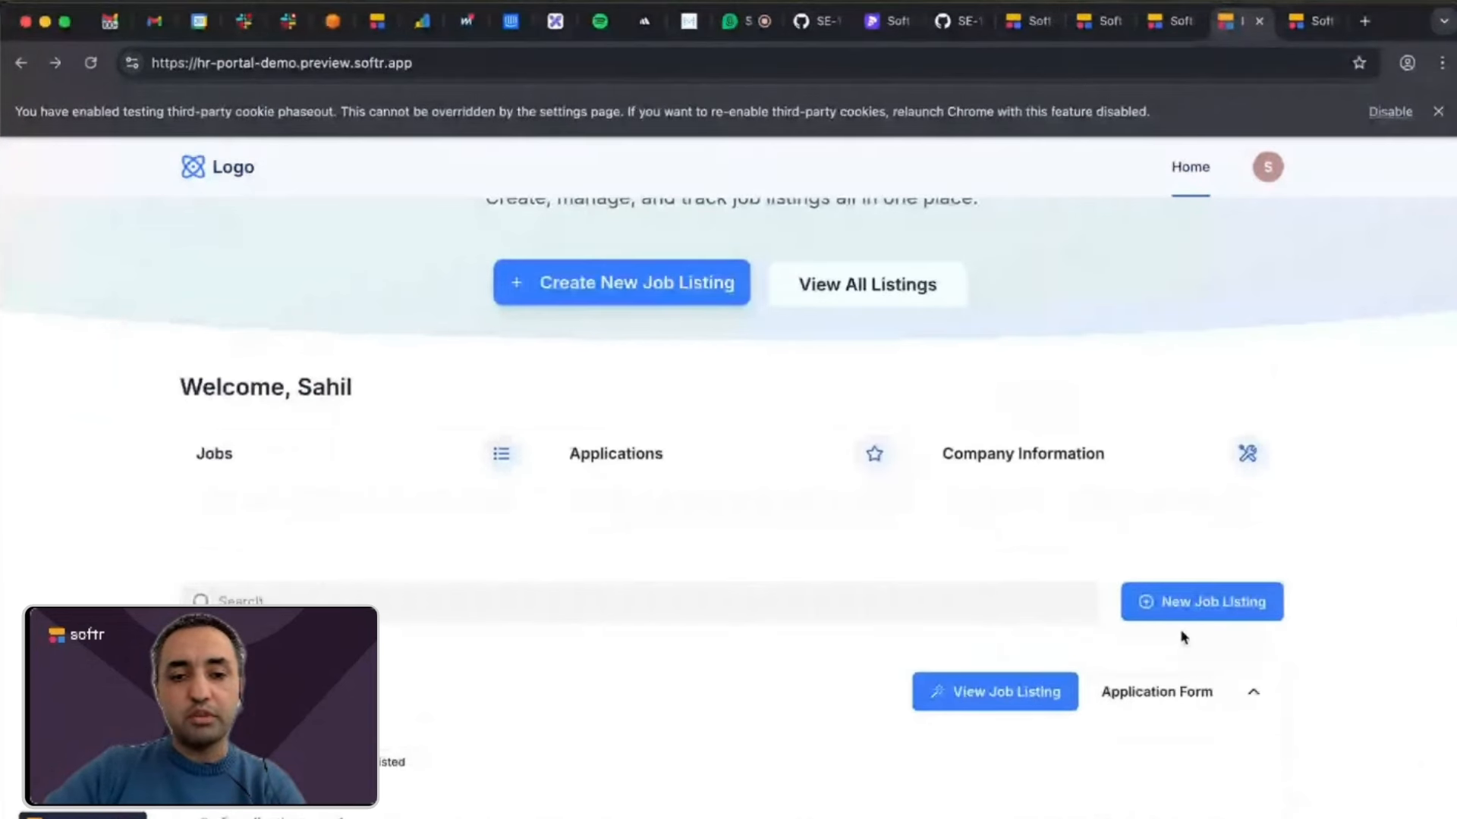
pyautogui.scroll(-1, 1181, 636)
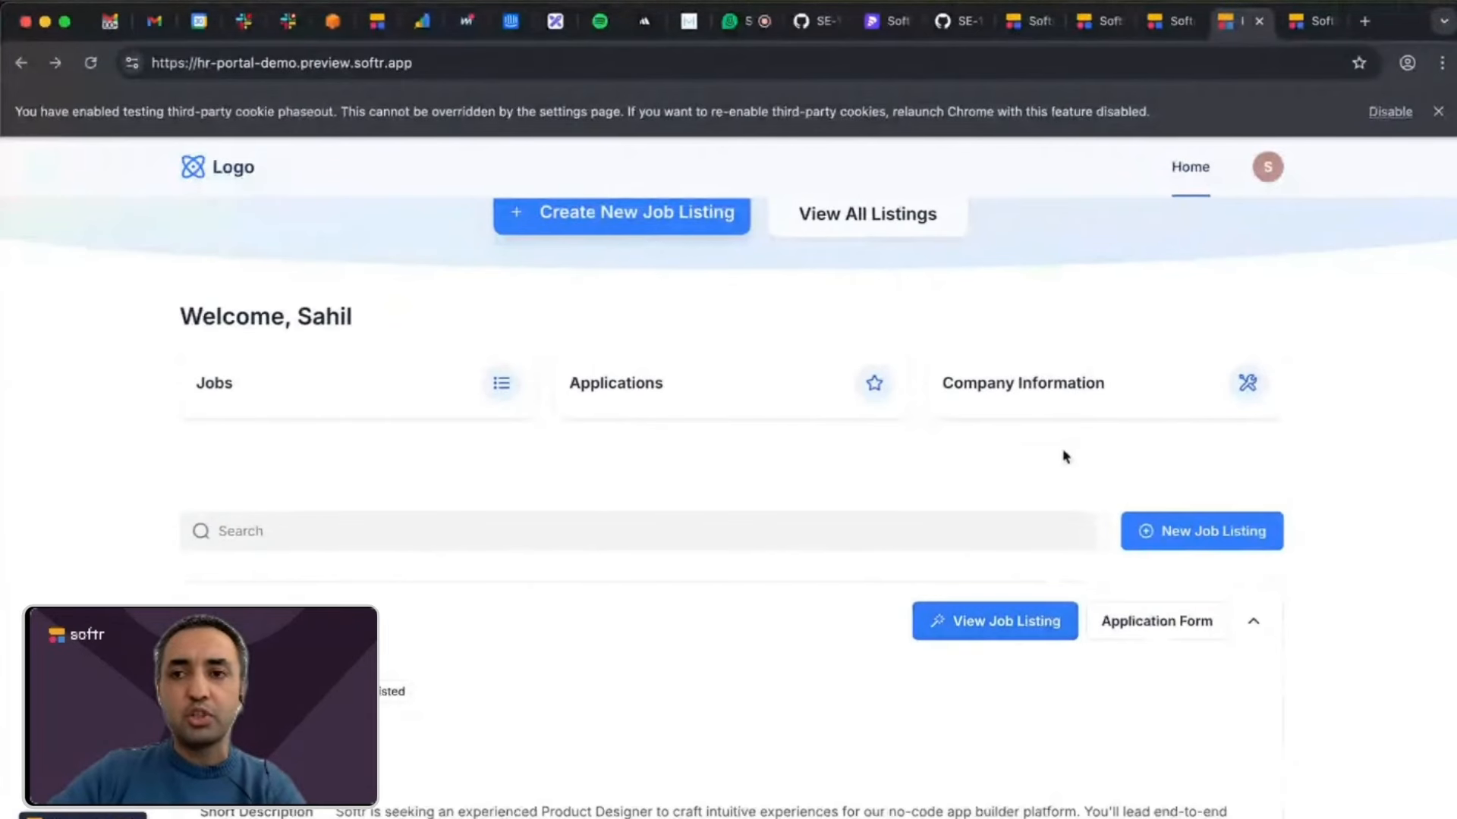
pyautogui.scroll(3, 1081, 362)
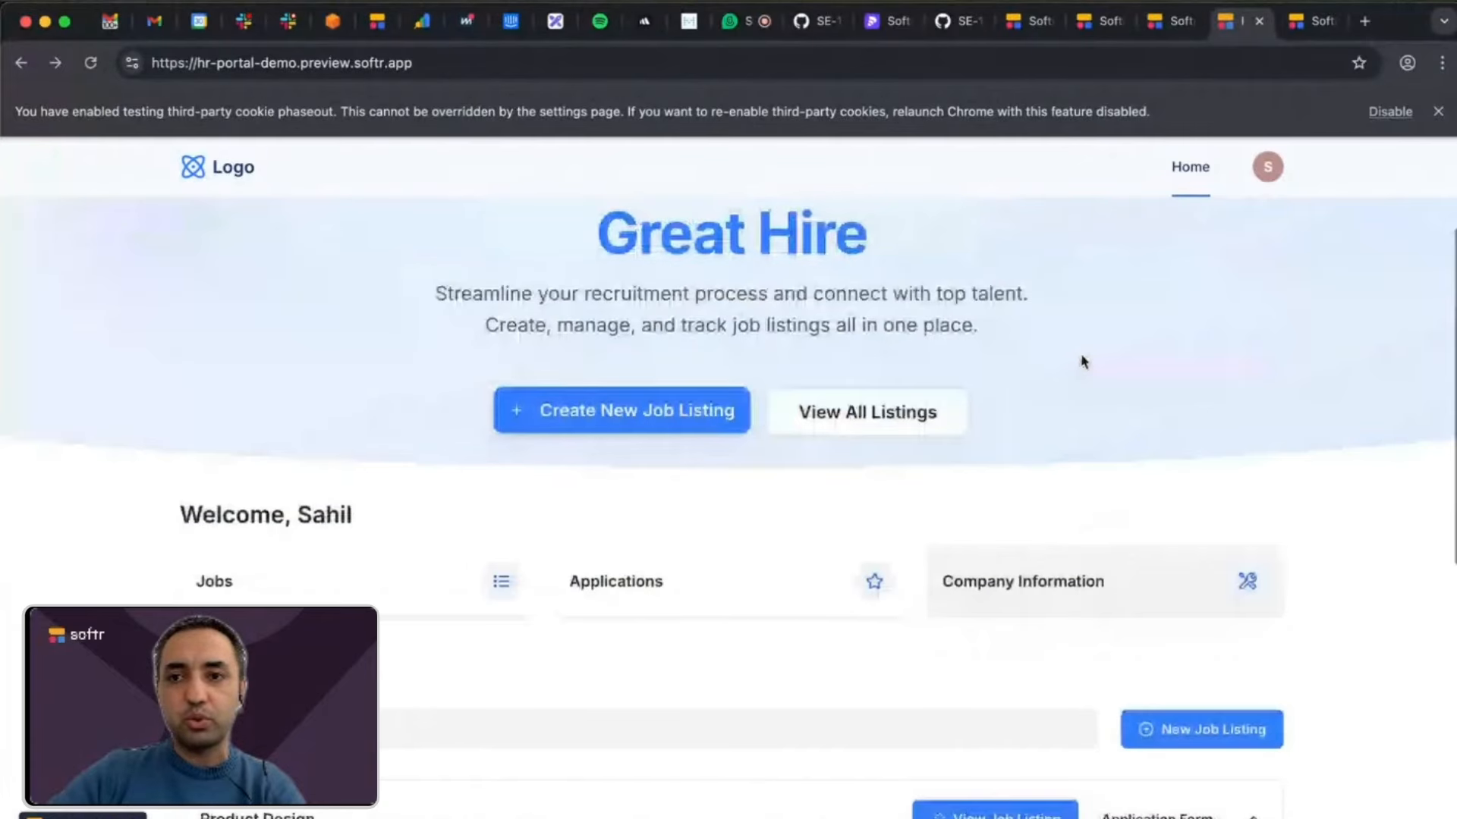
# Switch to the HR Portal (demo) app editor and open the settings of the hero vibe coding block and the quick links block.
pyautogui.click(1176, 23)
pyautogui.scroll(4, 835, 348)
pyautogui.click(835, 348)
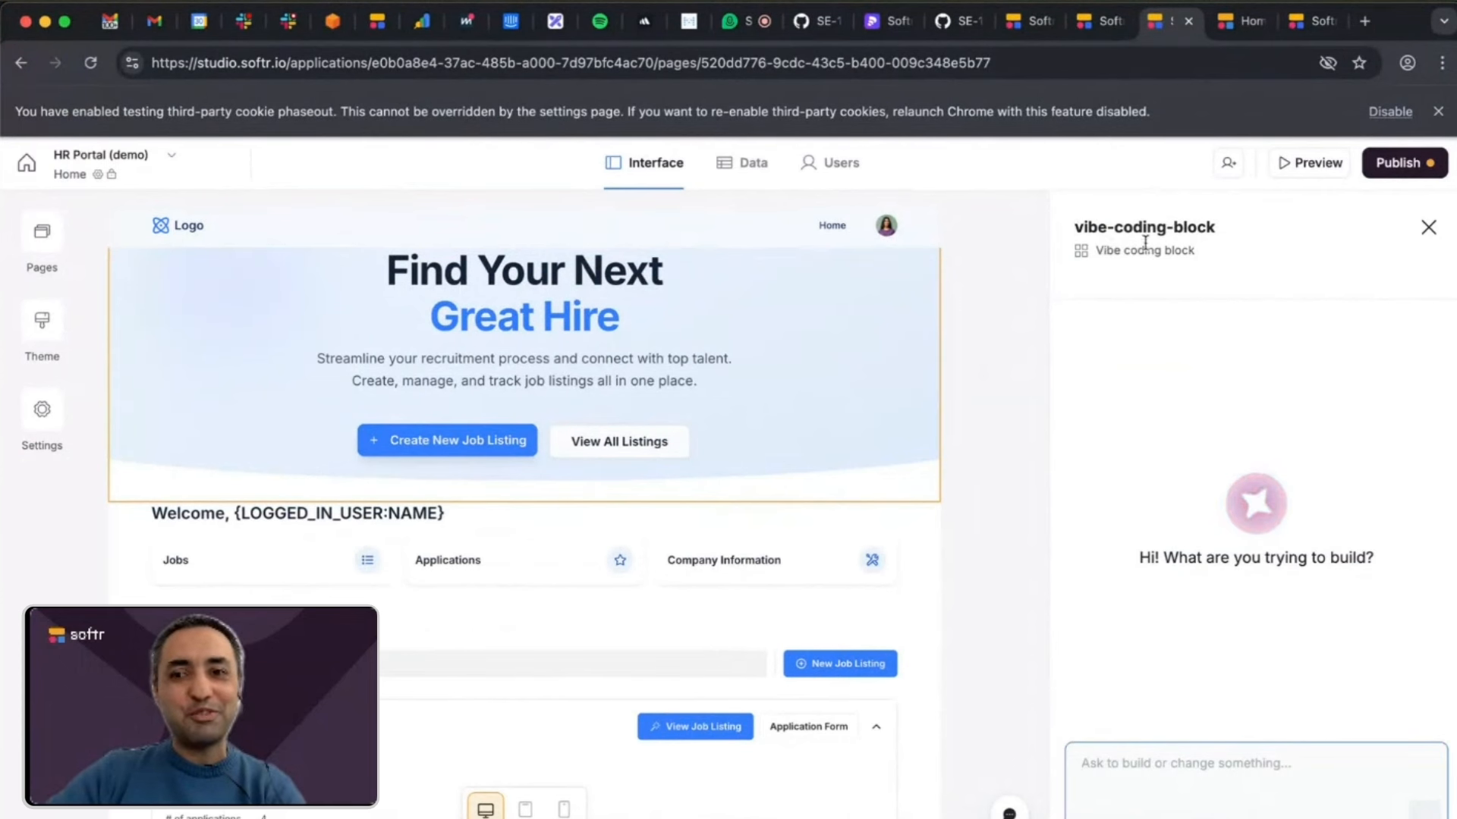
pyautogui.scroll(2, 862, 385)
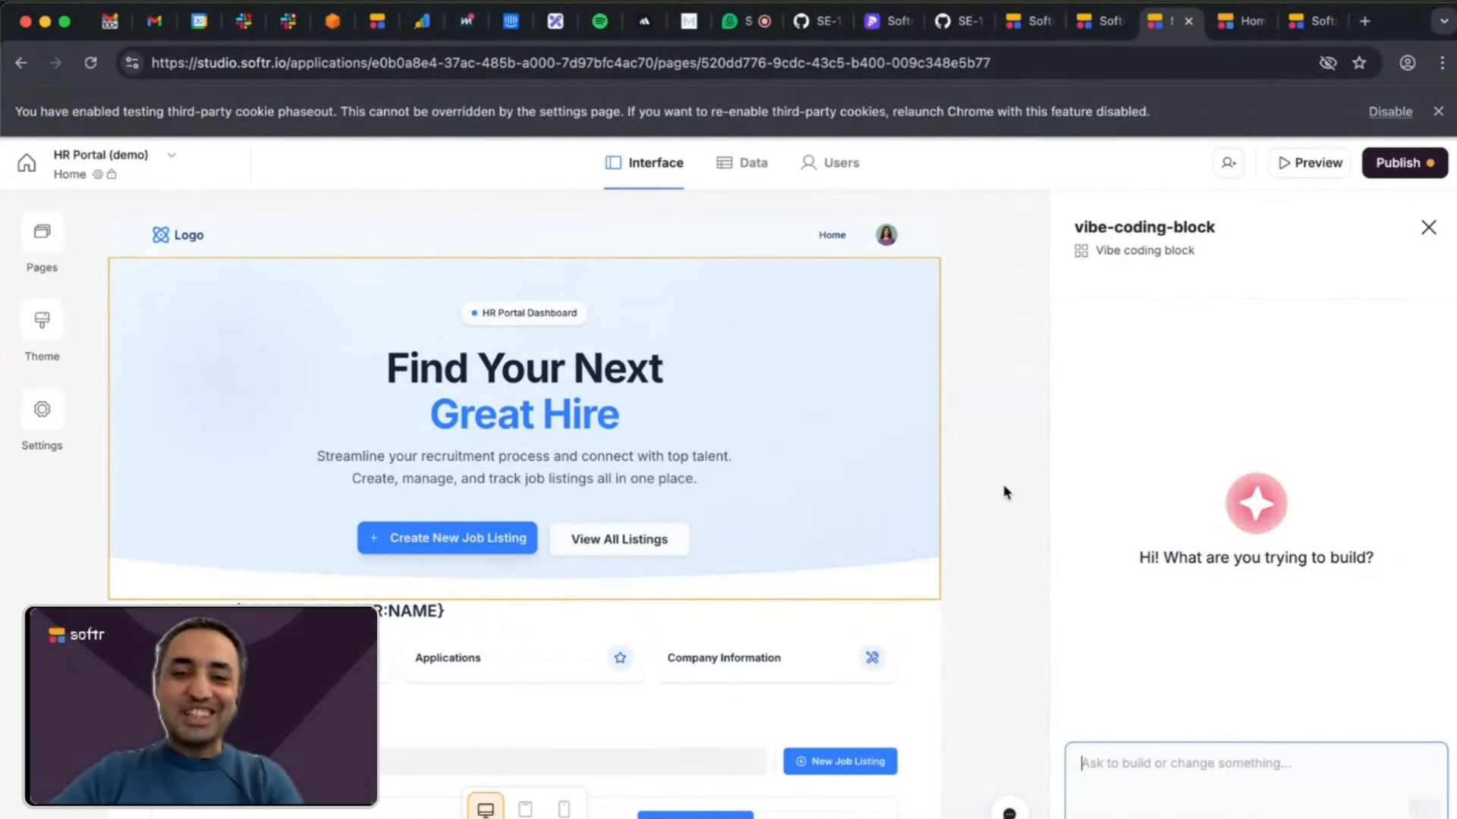
pyautogui.click(837, 705)
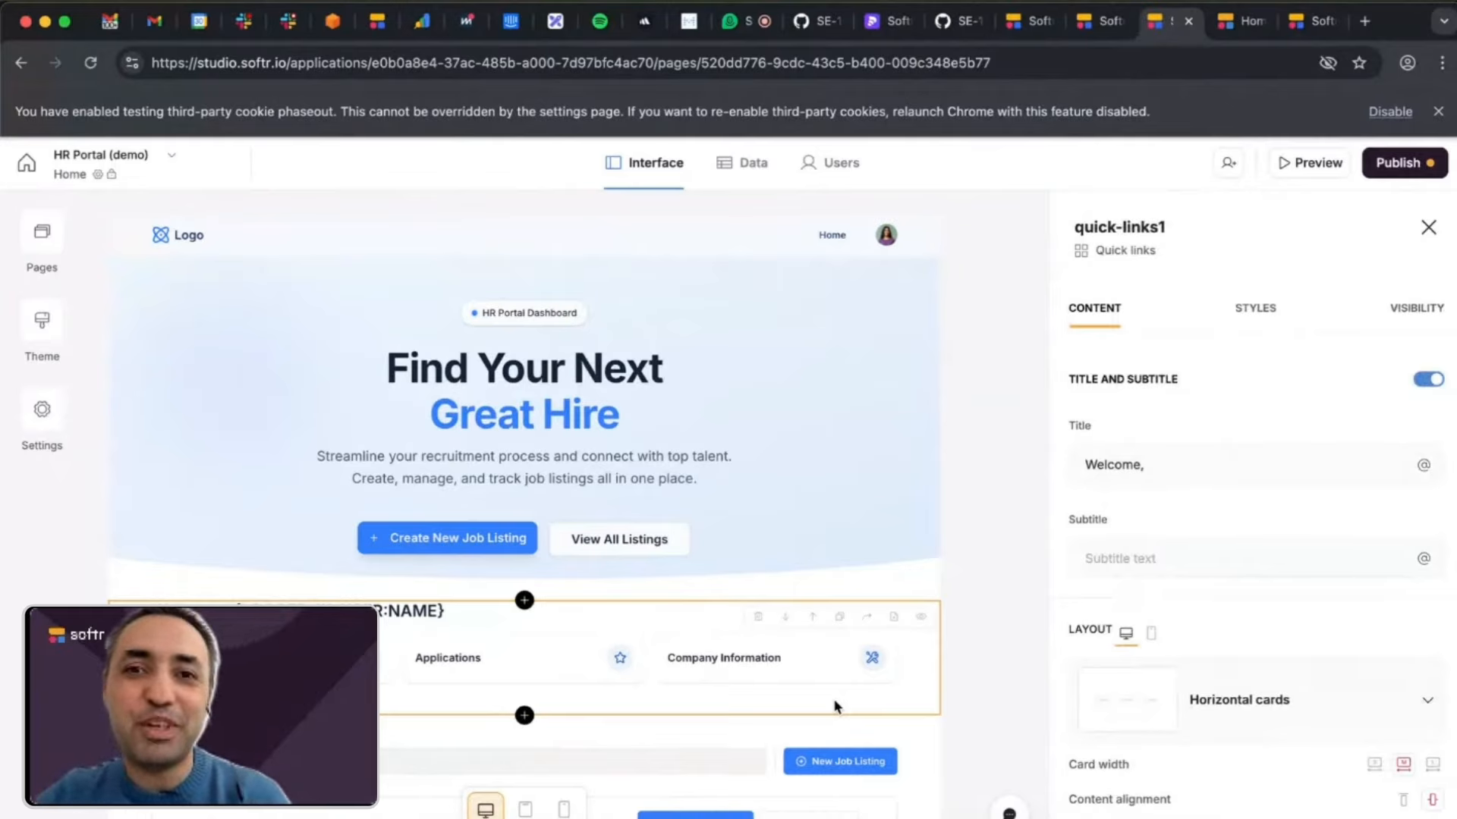